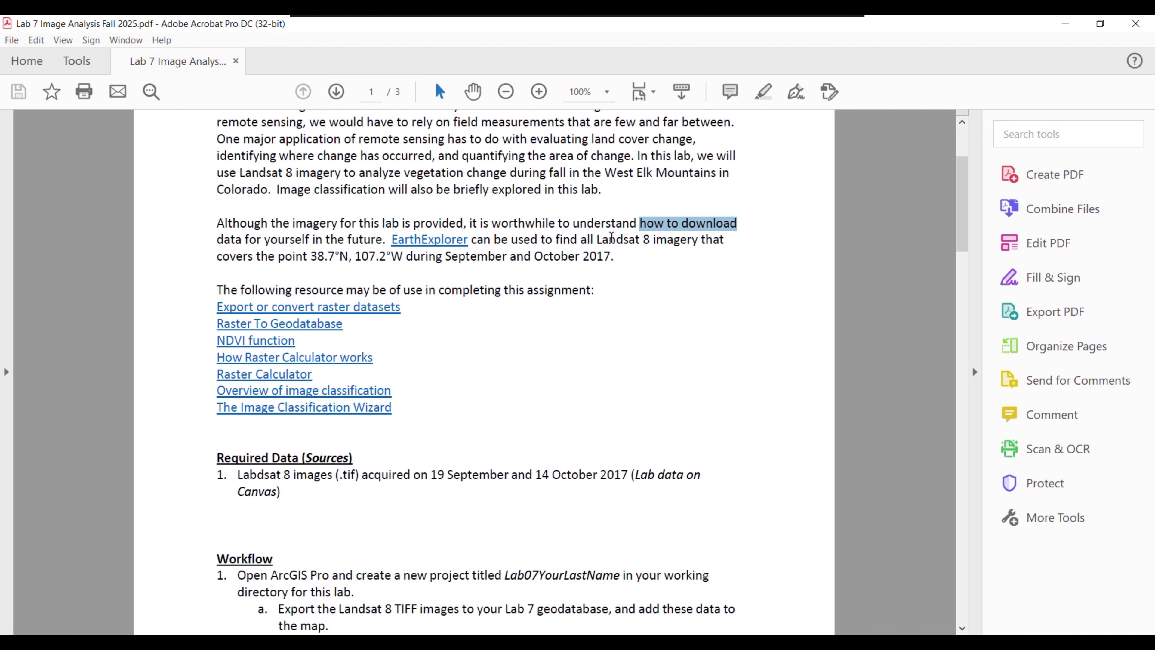
Read the lab PDF's notes on EarthExplorer imagery, the required Landsat 8 images and the false color composite workflow.
drag(230, 261, 611, 257)
click(612, 257)
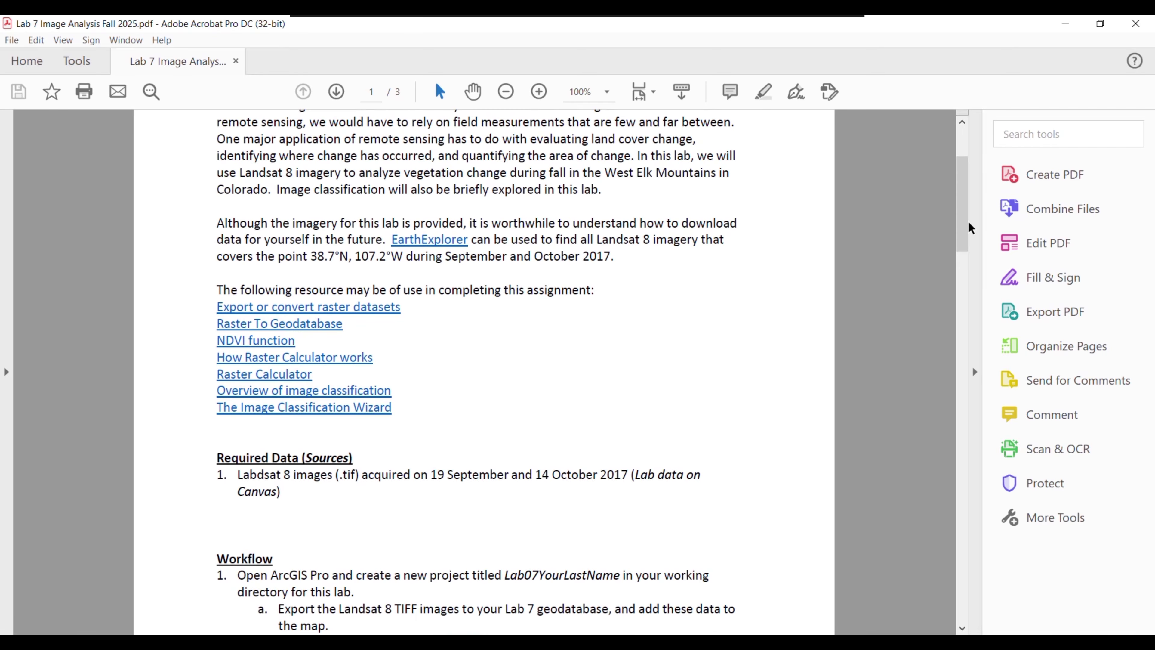
drag(963, 225, 964, 254)
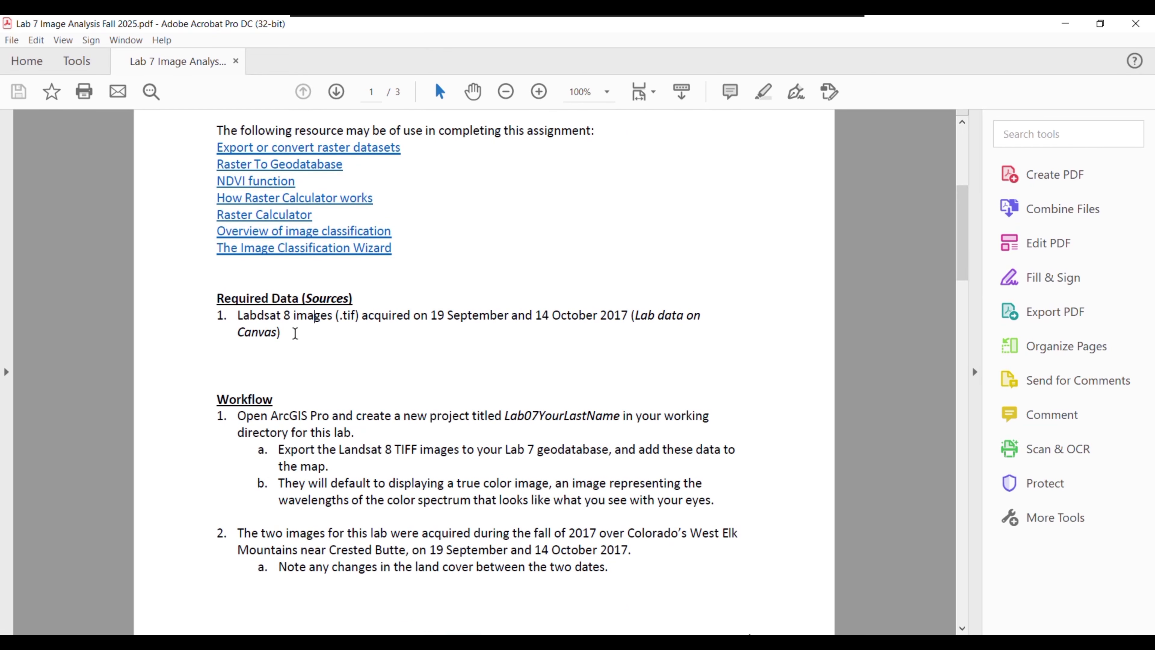
drag(295, 333, 264, 325)
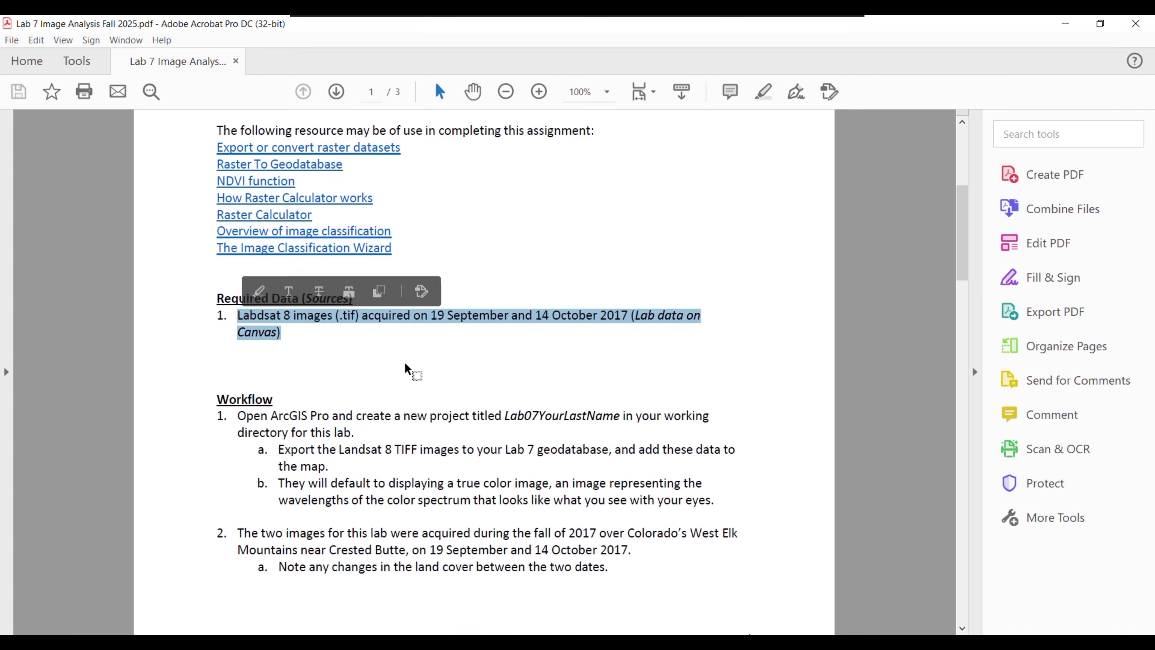
click(411, 368)
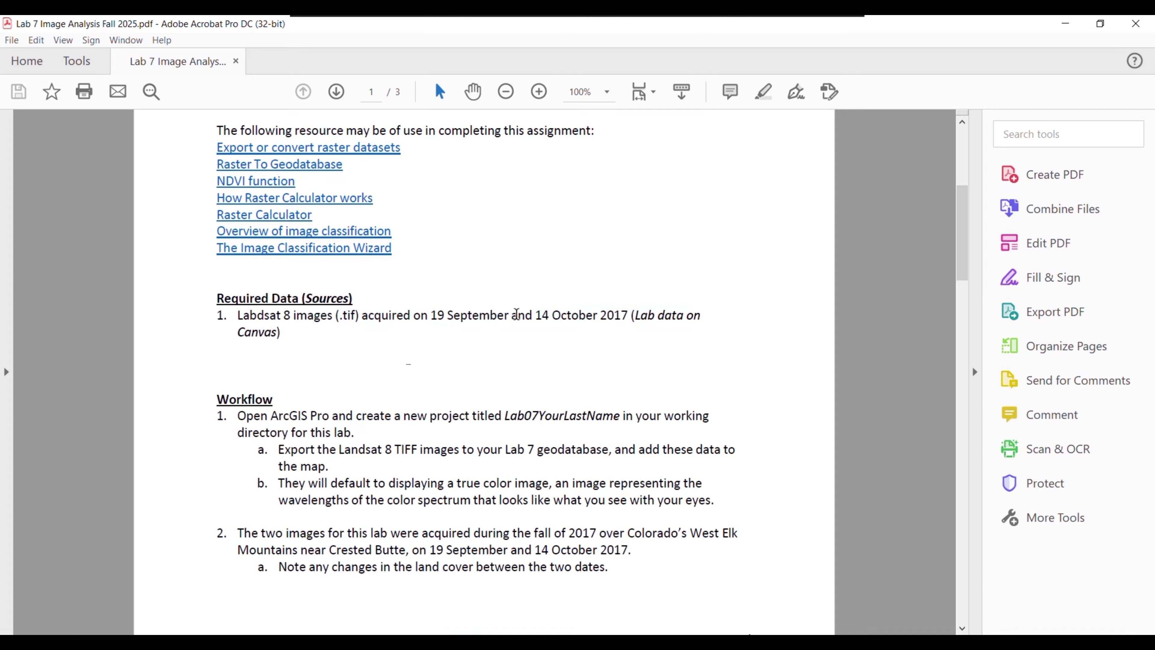
drag(963, 227, 958, 304)
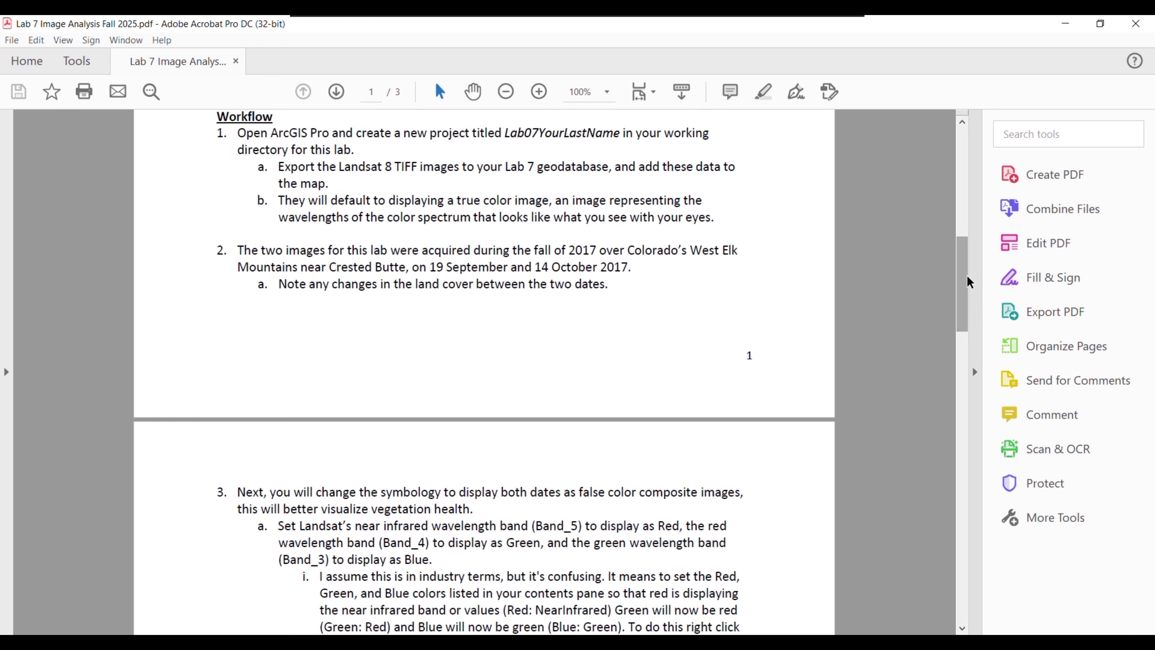
drag(962, 291, 961, 328)
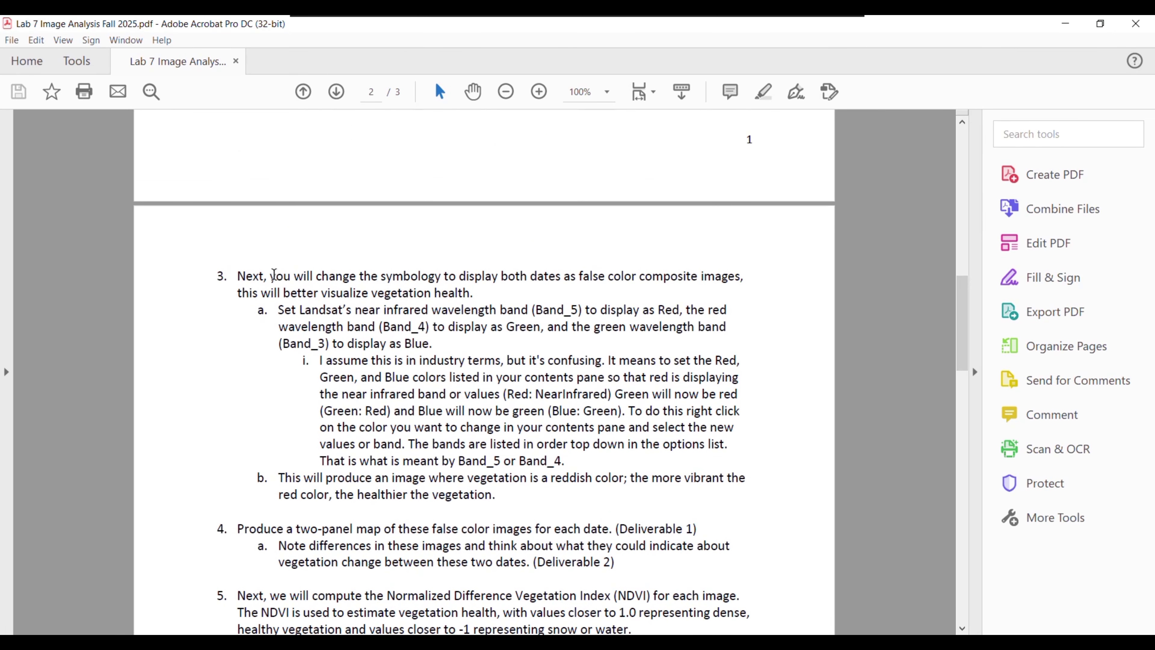
drag(271, 277, 566, 286)
key(ctrl+z)
drag(578, 276, 636, 280)
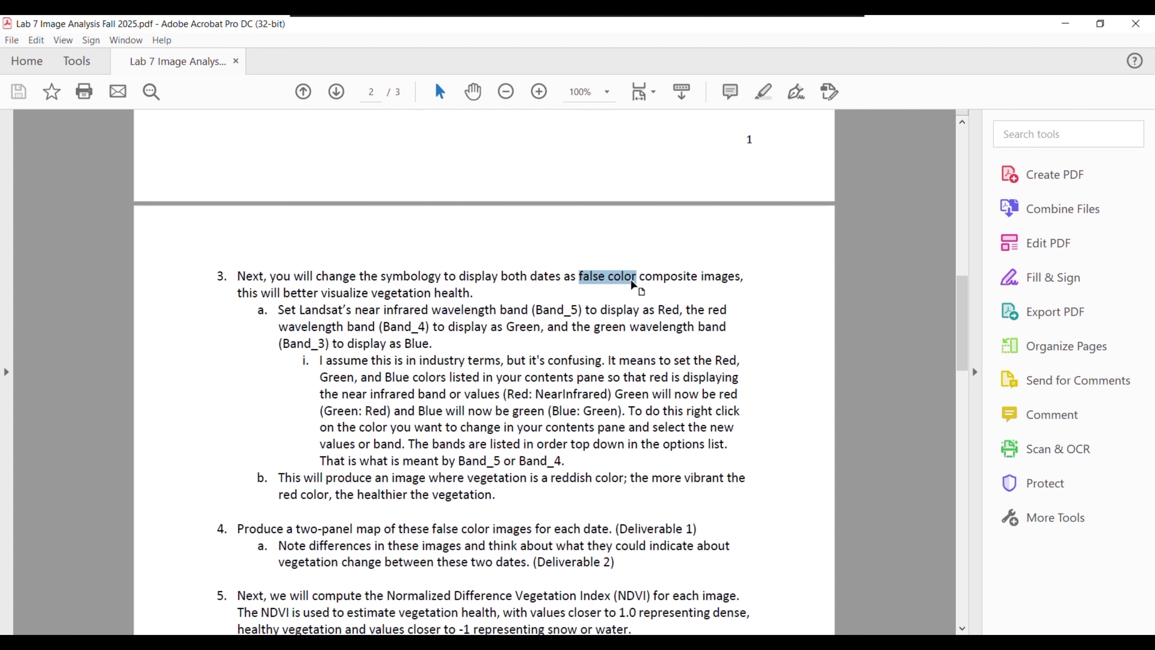
click(591, 342)
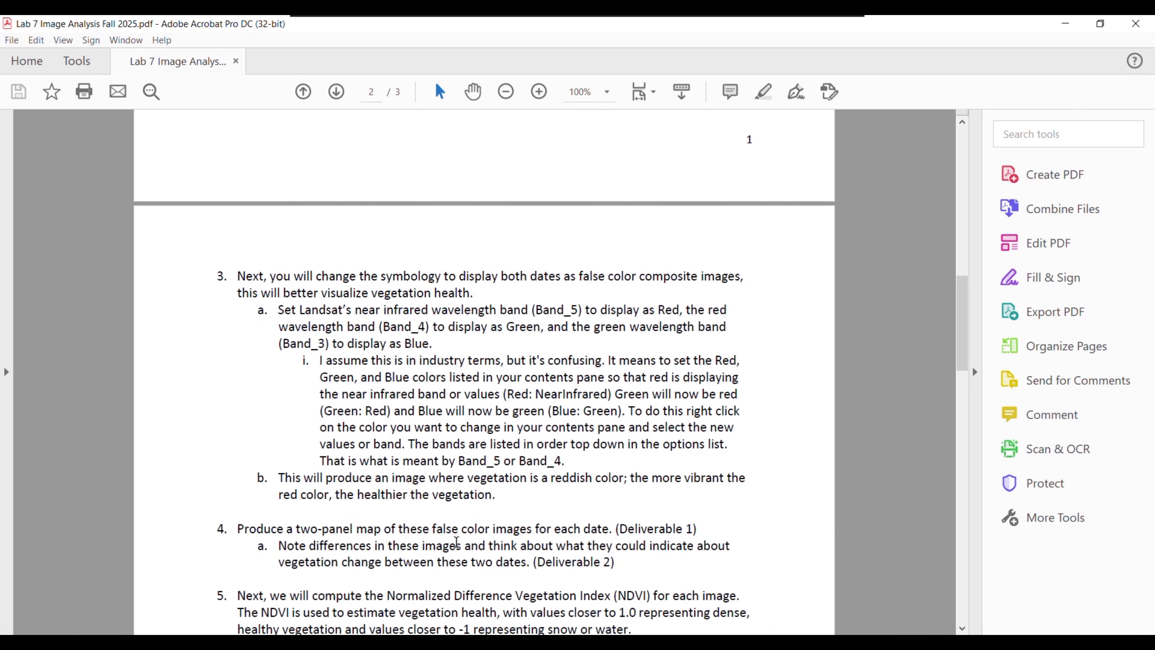
Switch to ArcGIS Pro and add LS_09_19_17.tif and LS_10_14_17.tif from the Data folder to the map.
key(alt+Tab)
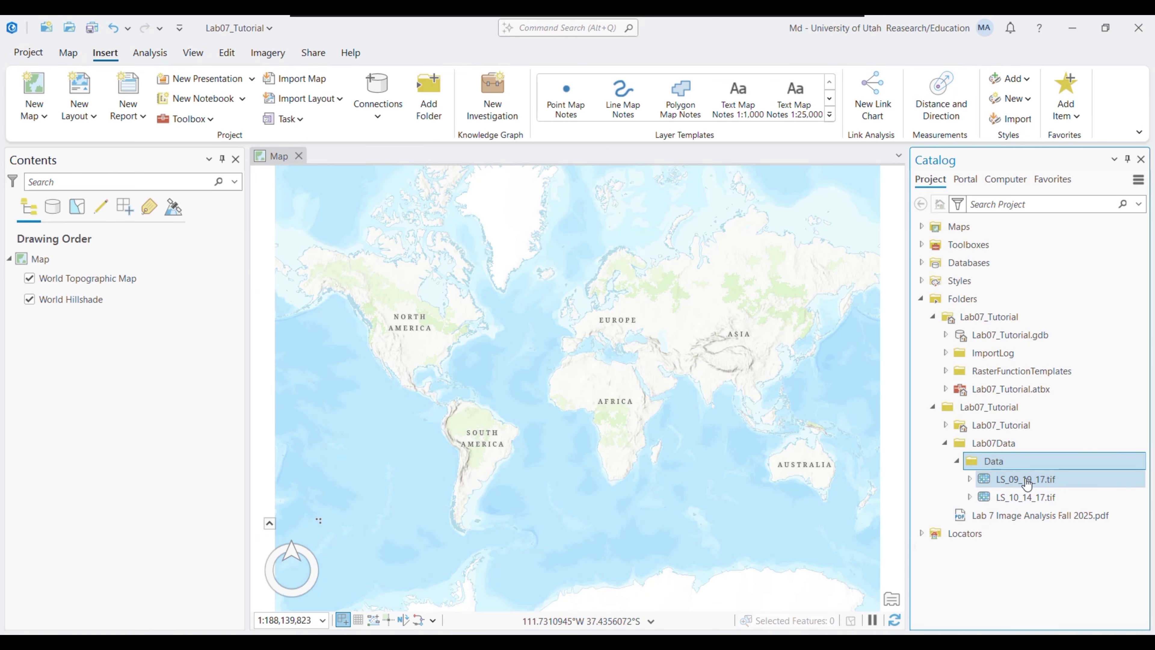
drag(1012, 480, 722, 383)
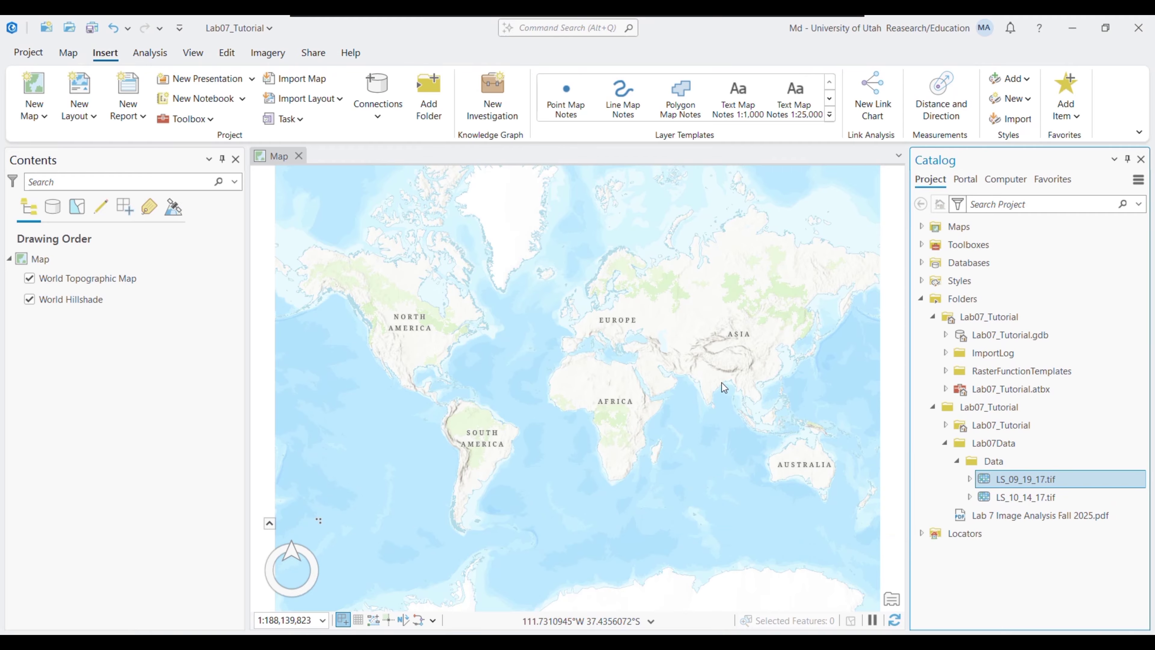
right_click(1023, 496)
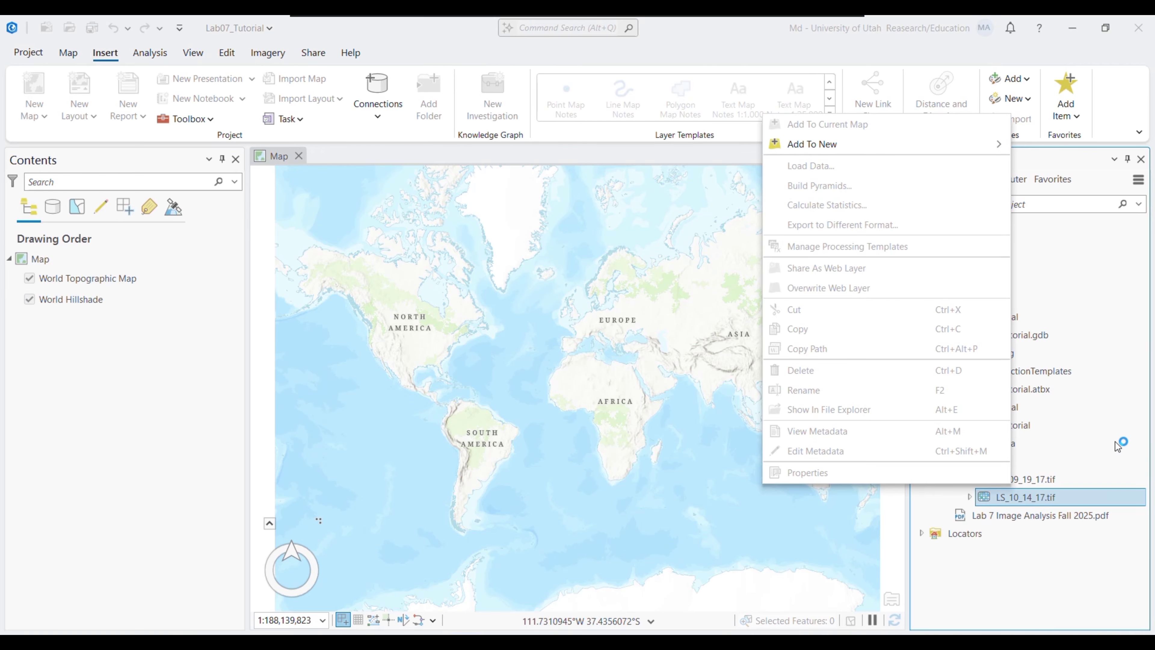
click(1104, 445)
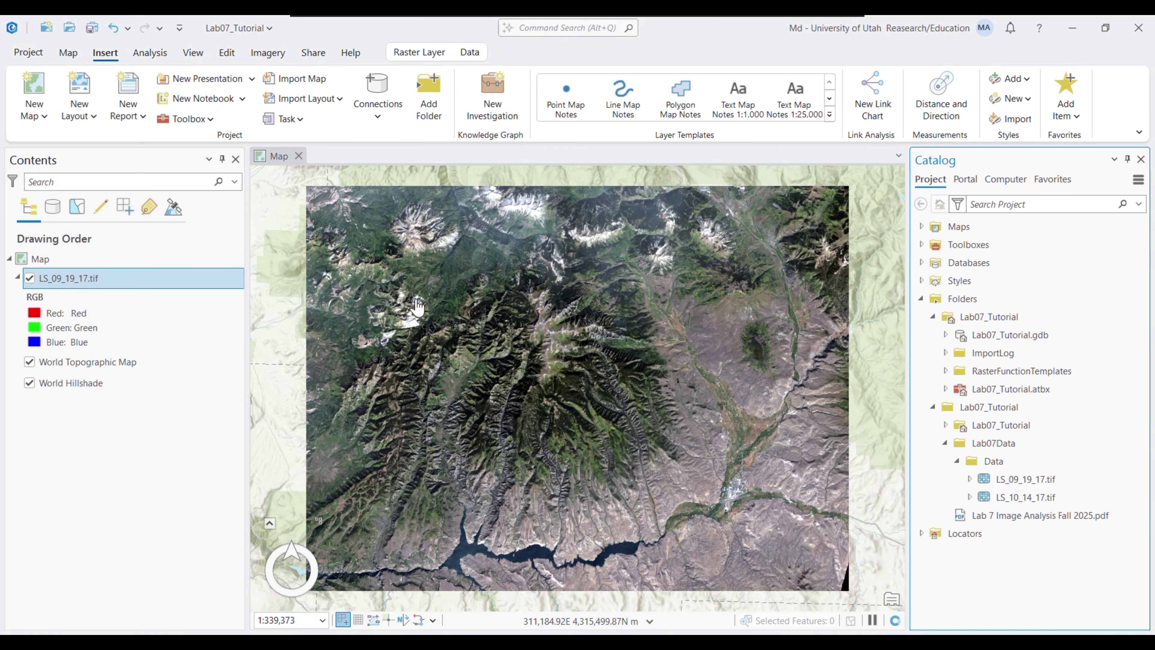
click(1008, 497)
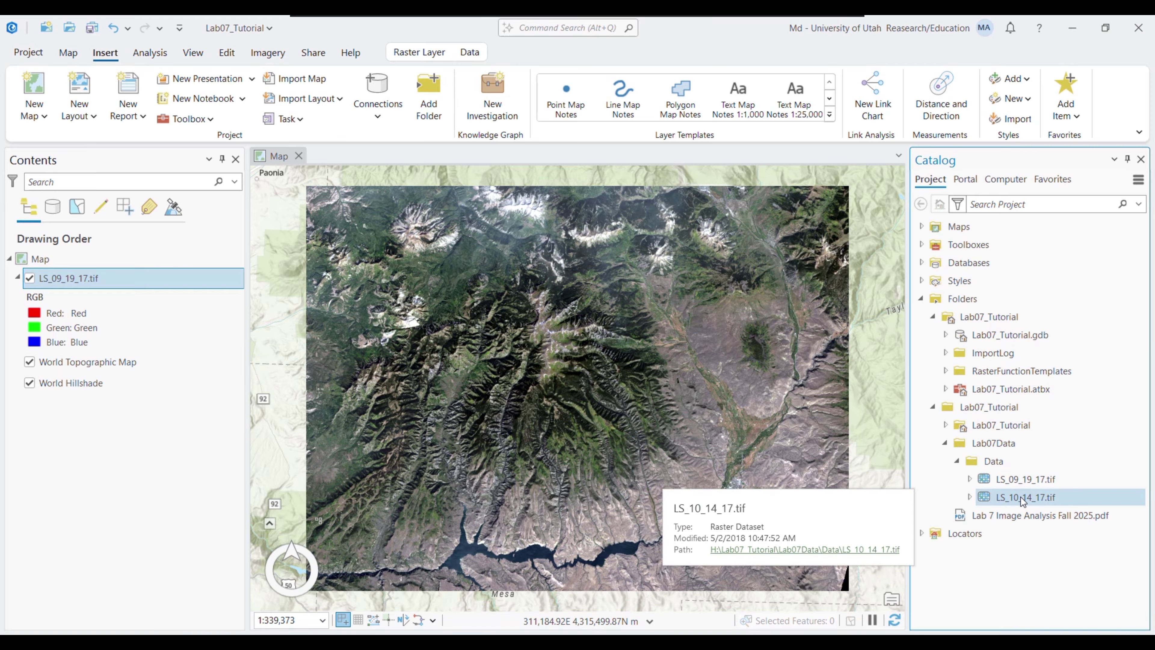
mouse_move(1022, 500)
mouse_down()
mouse_move(711, 425)
mouse_move(739, 441)
mouse_up()
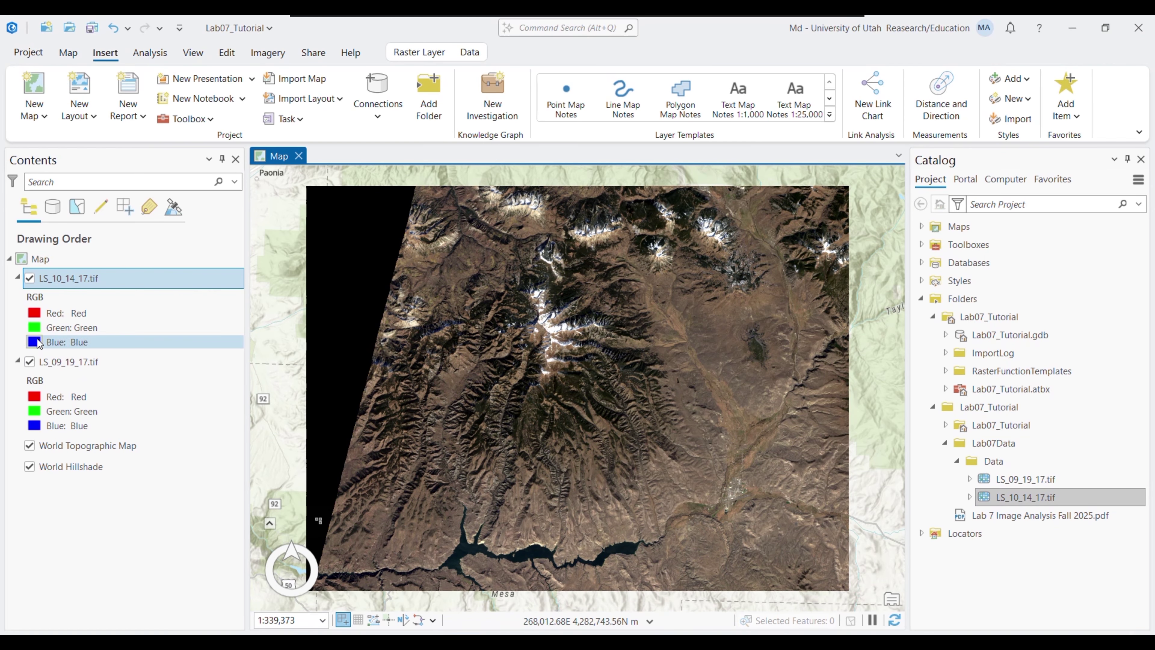
Toggle the LS_10_14_17.tif layer's visibility to compare land cover between the September and October images.
click(30, 281)
click(29, 279)
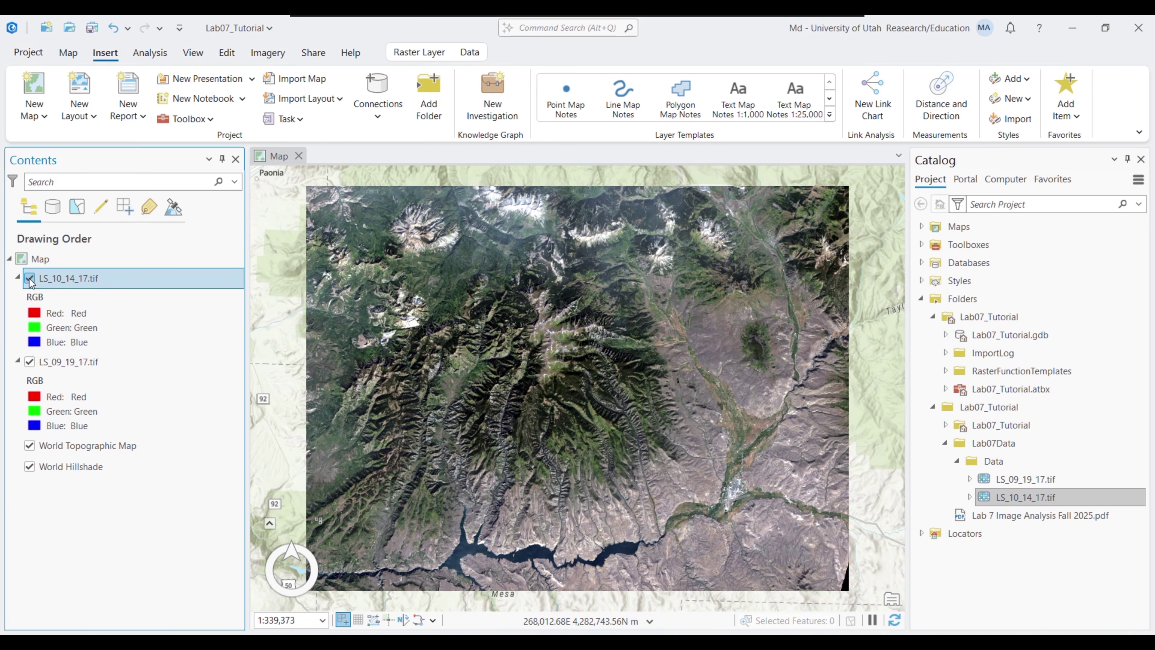
click(29, 278)
click(29, 279)
click(30, 279)
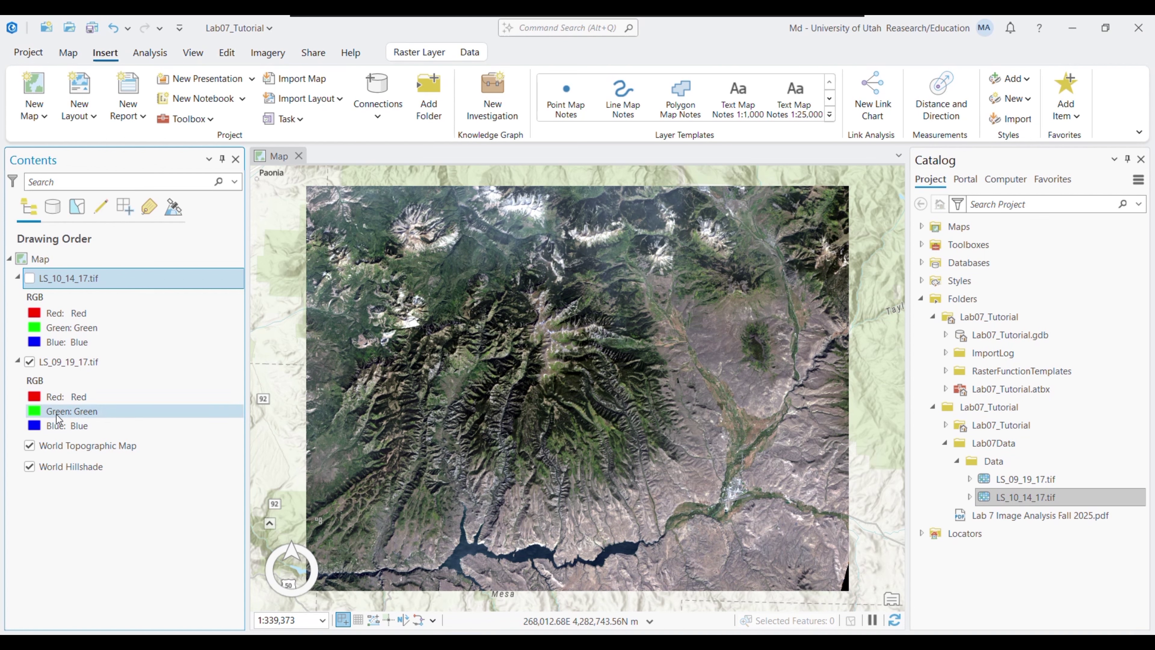
click(30, 278)
Open the symbology of LS_10_14_17.tif, check the band assignments in the lab PDF, and set the Red channel to NearInfrared (850-880 nm).
right_click(76, 279)
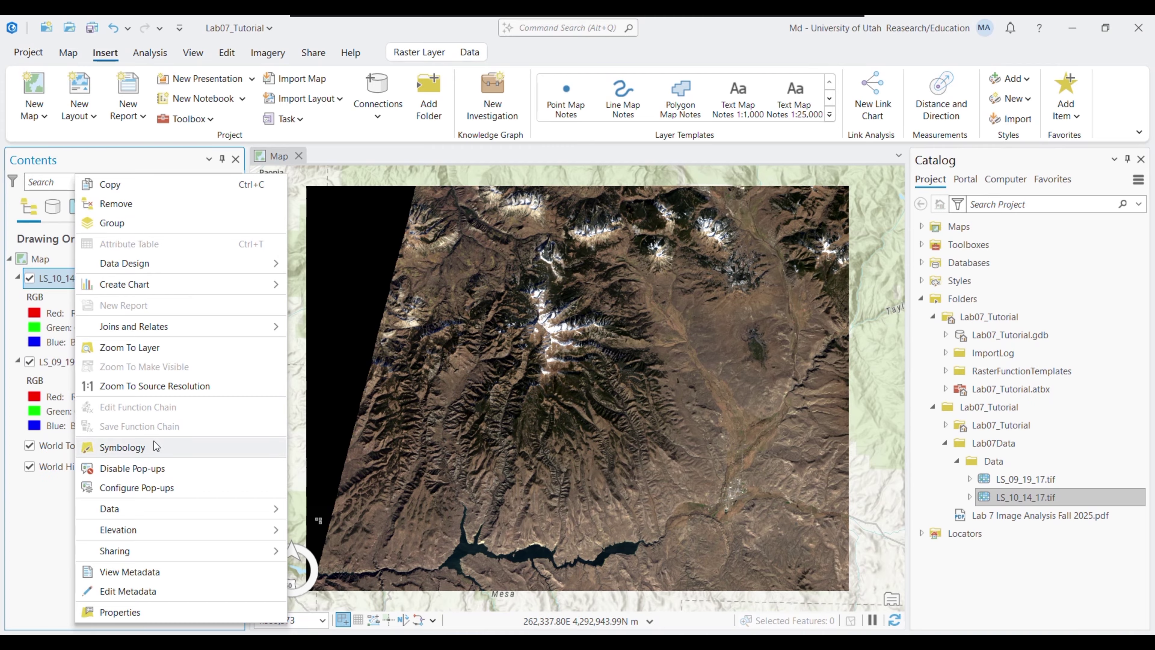
click(122, 447)
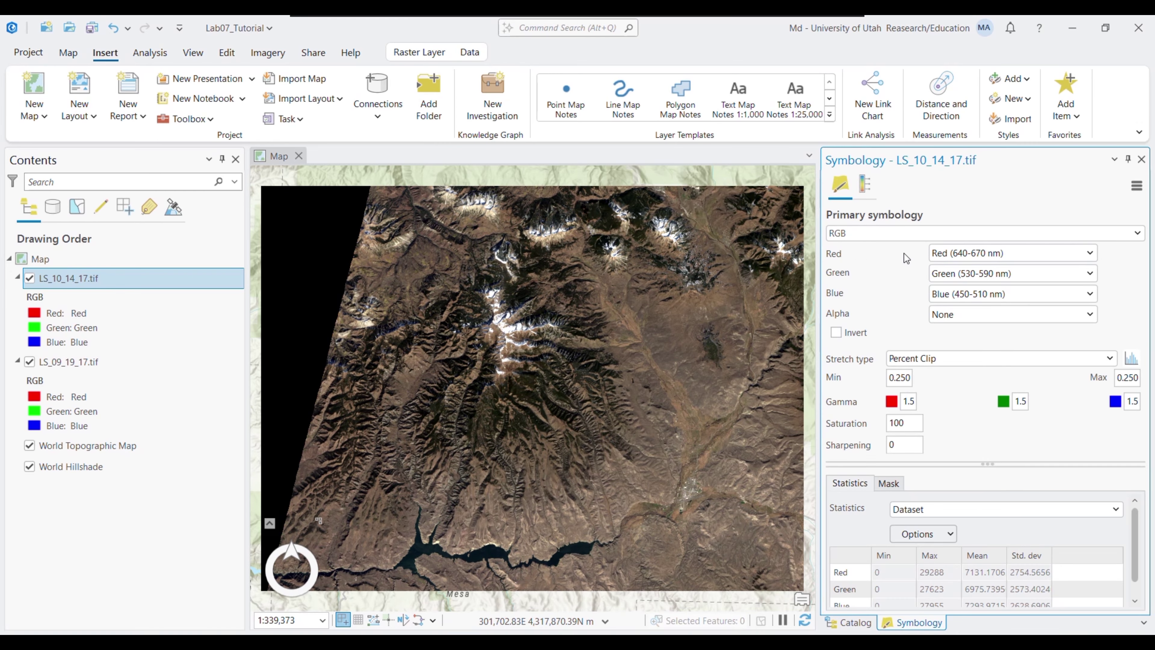
click(1090, 253)
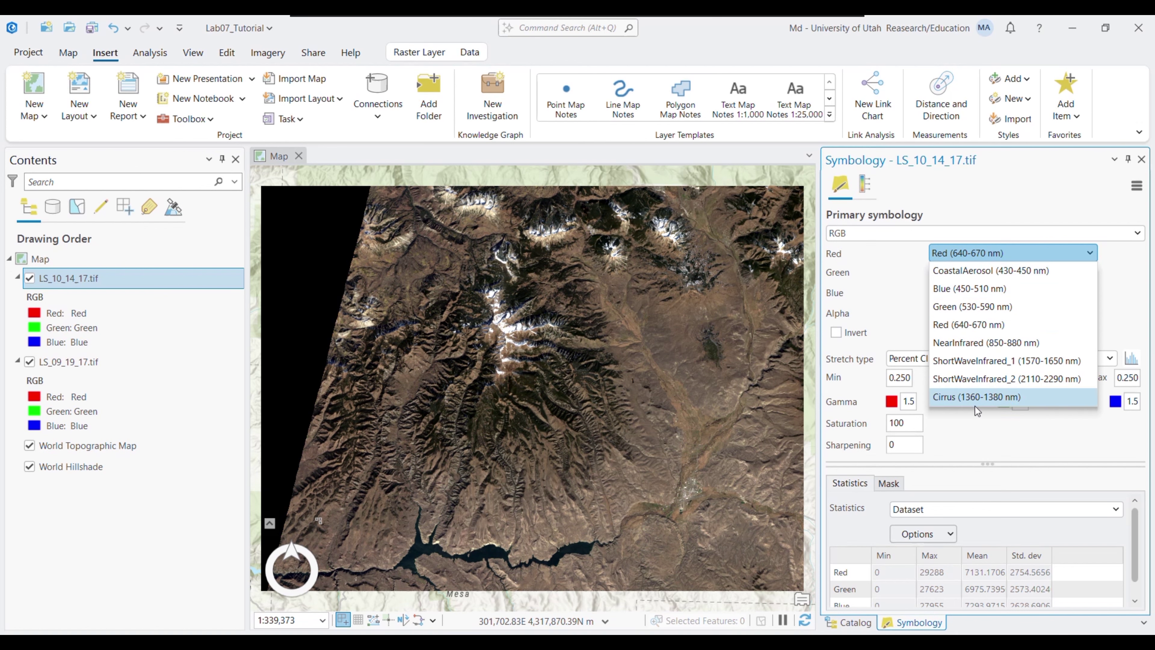
click(1024, 253)
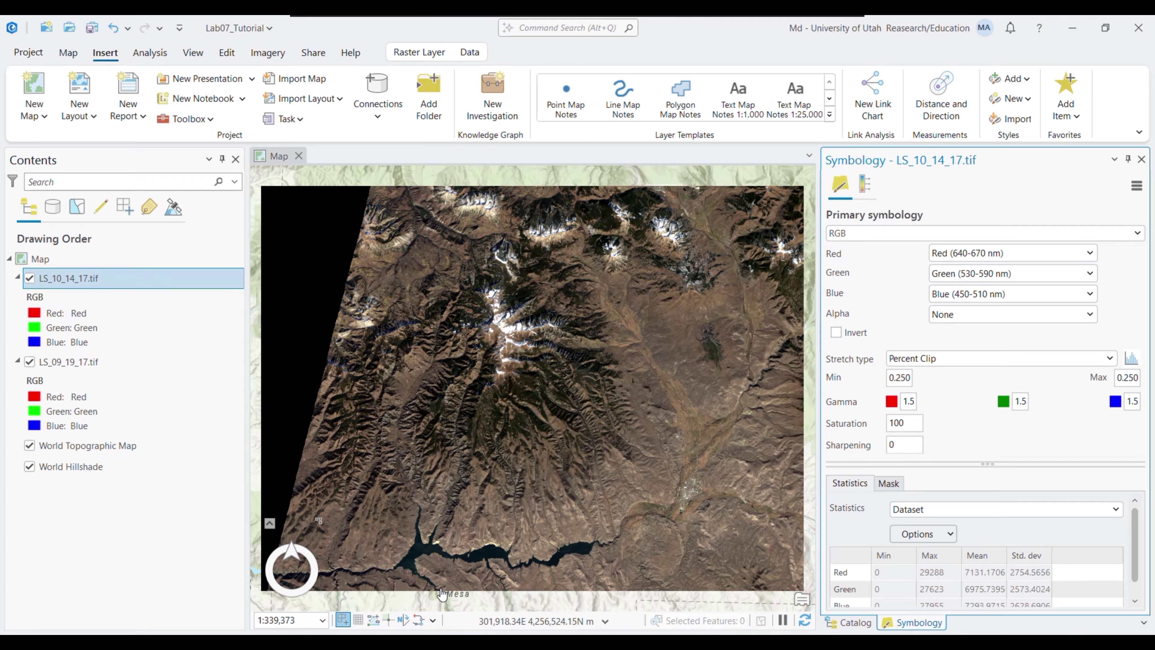
click(444, 642)
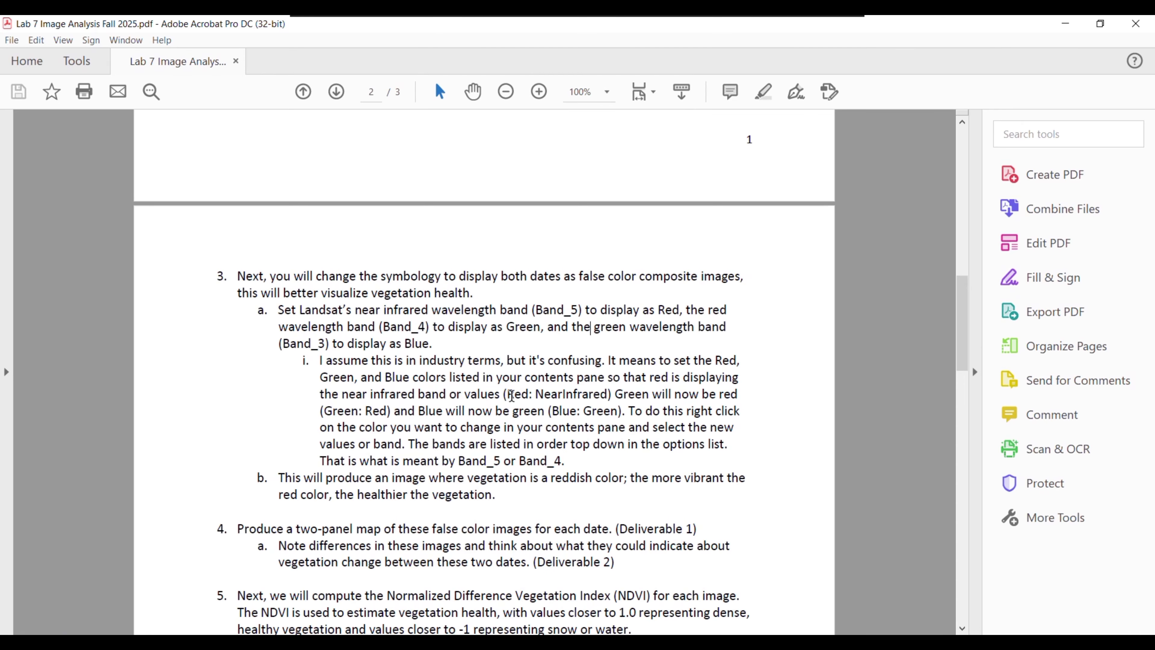
drag(511, 395, 608, 395)
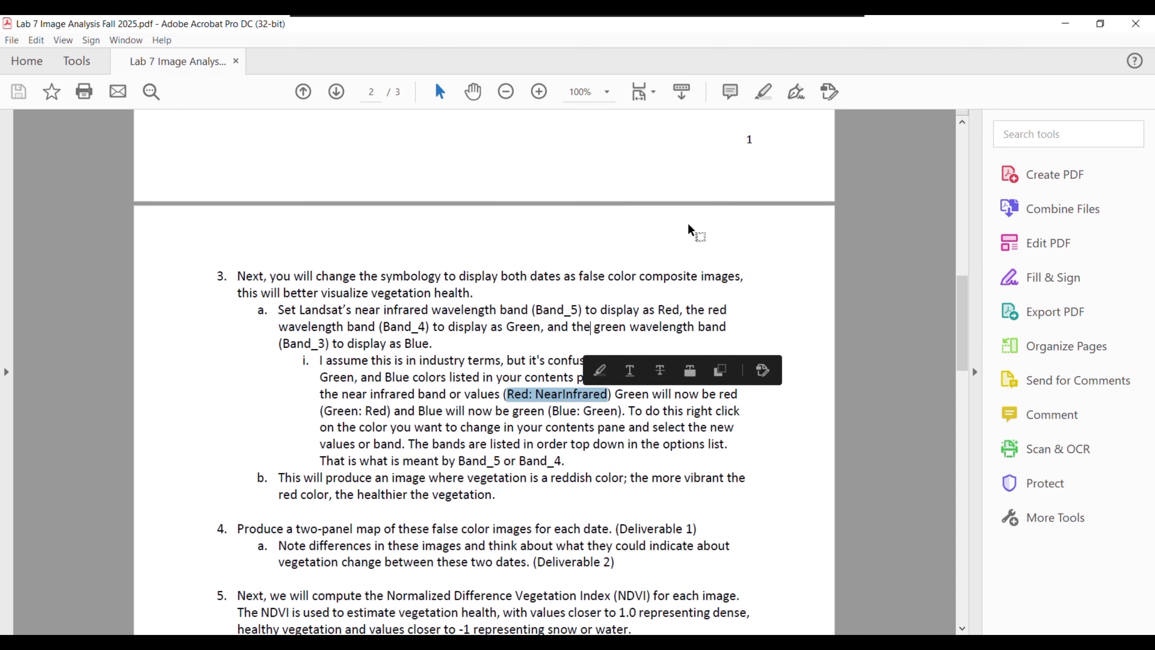
click(434, 643)
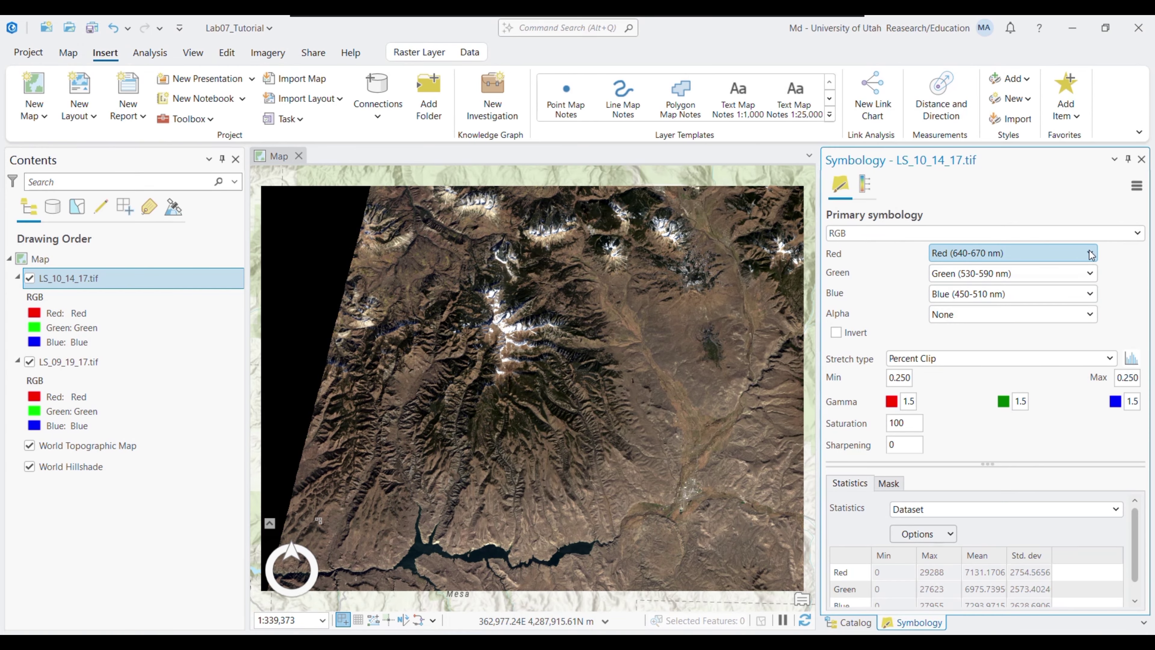
click(1075, 253)
click(978, 345)
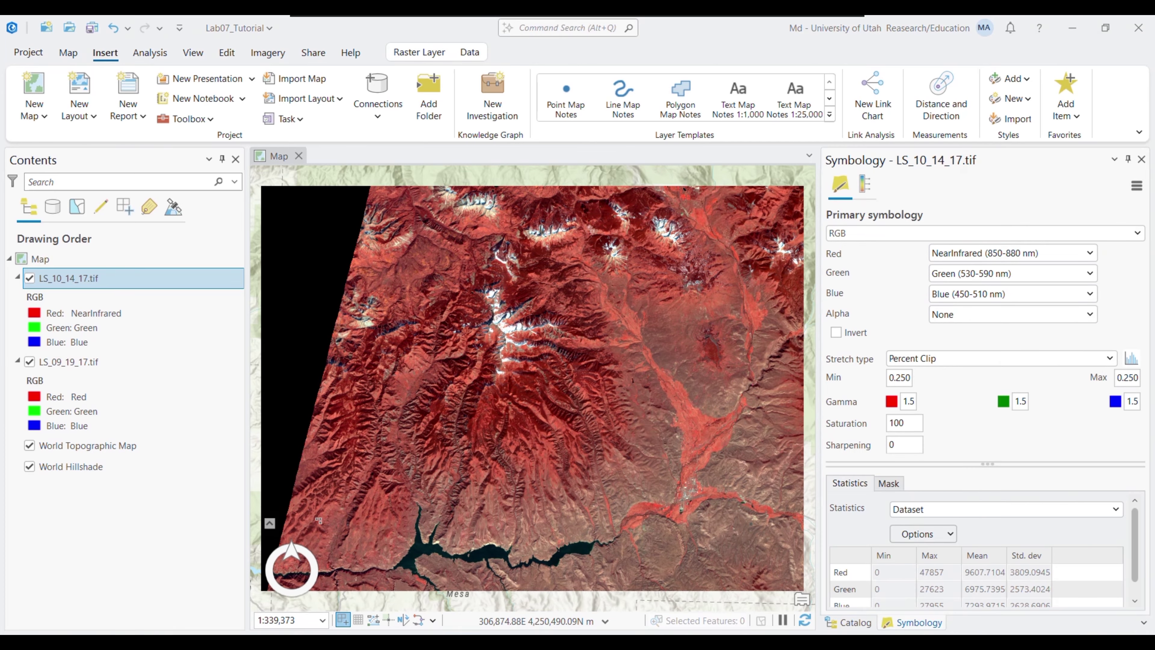
Check the green assignment in the lab PDF and set the October image's Green channel to Red (640-670 nm).
key(alt+Tab)
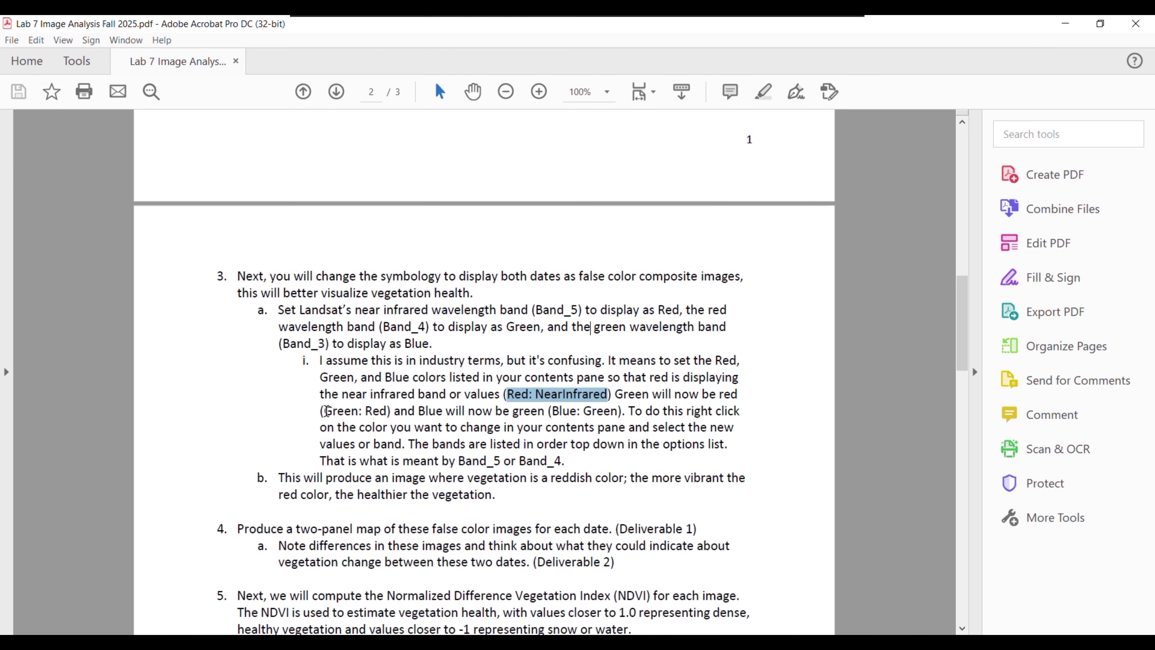
drag(326, 410, 387, 411)
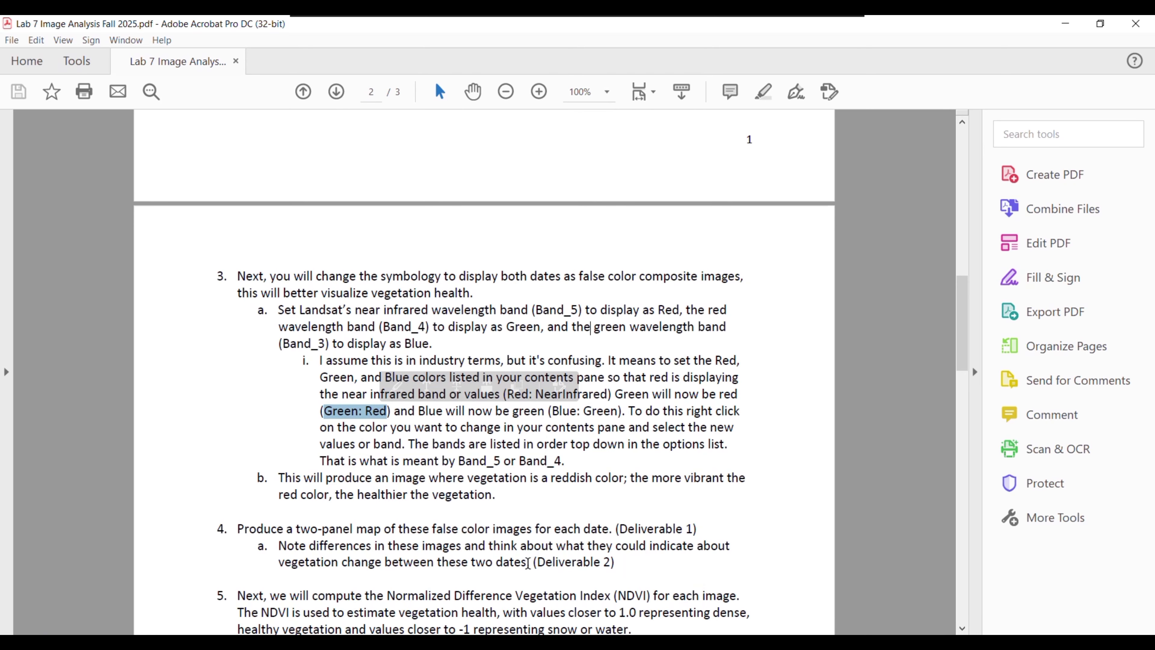
key(alt+Tab)
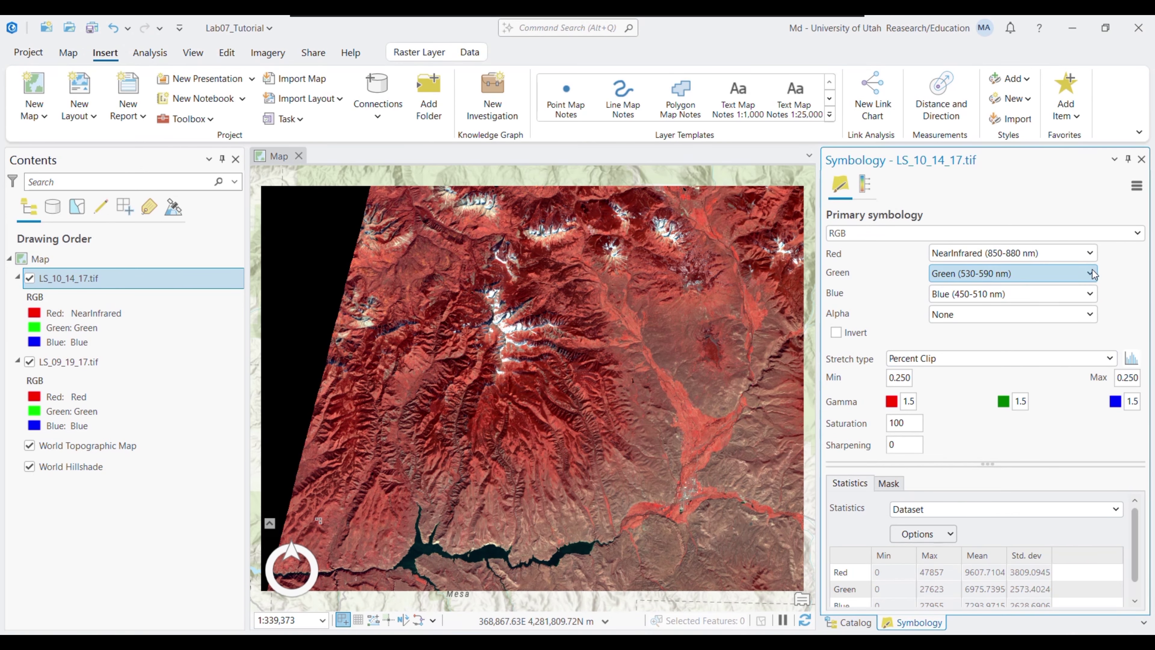
click(1053, 273)
click(964, 346)
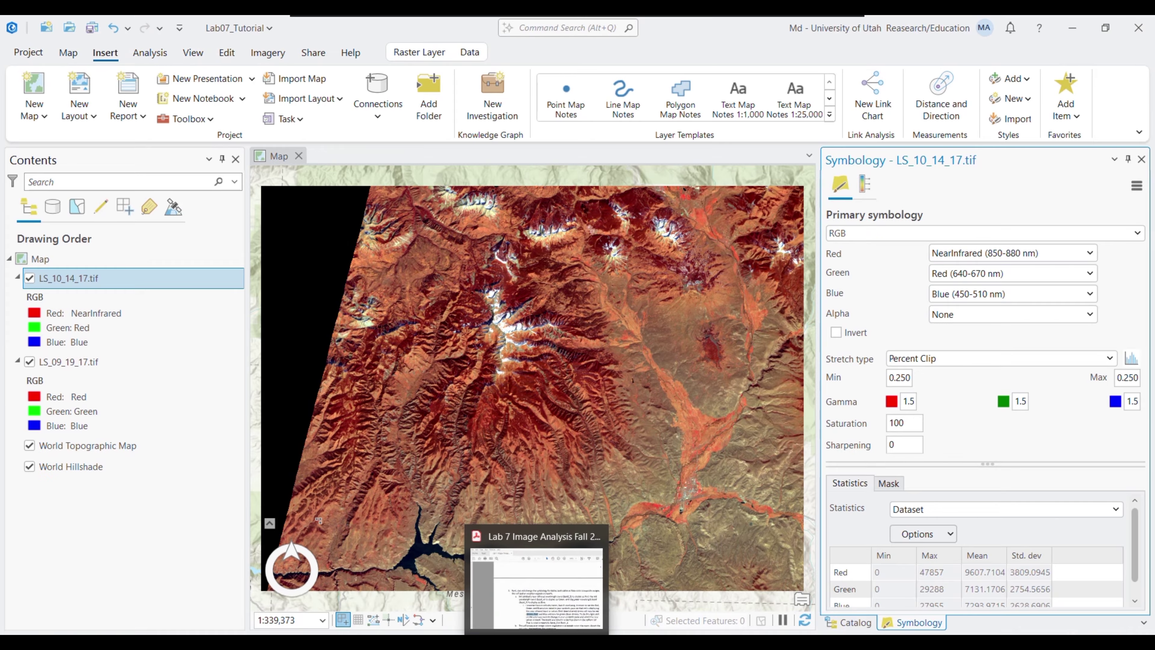
Check the blue assignment in the lab PDF and set the October image's Blue channel to Green (530-590 nm).
click(550, 617)
drag(553, 409, 610, 410)
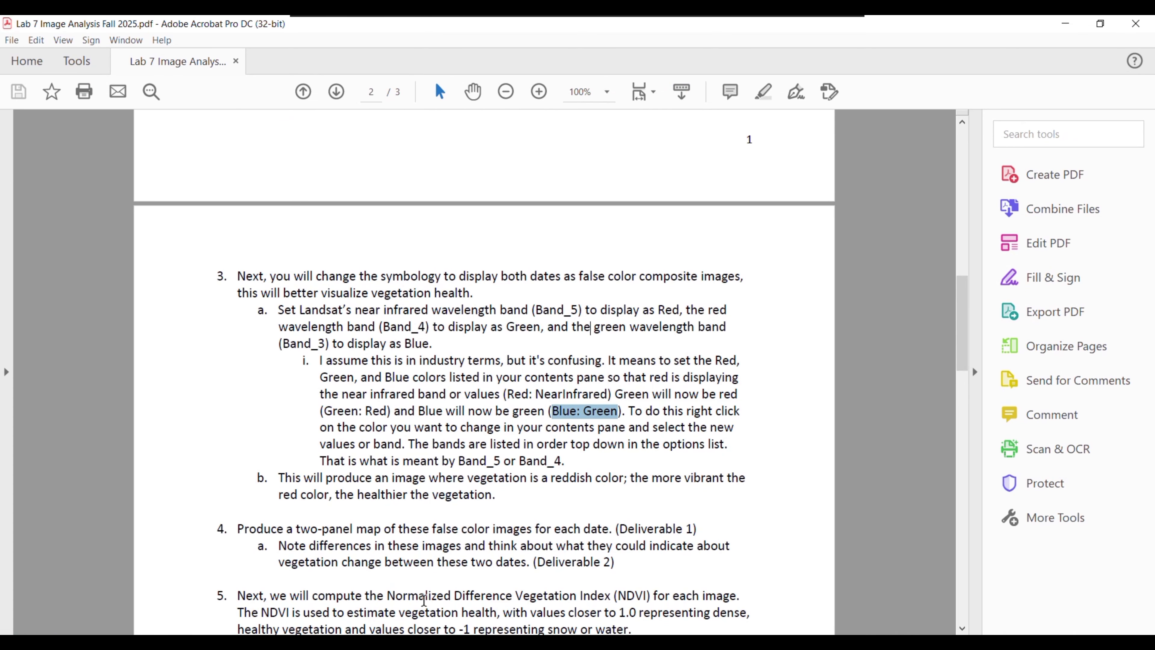
click(423, 643)
click(1043, 294)
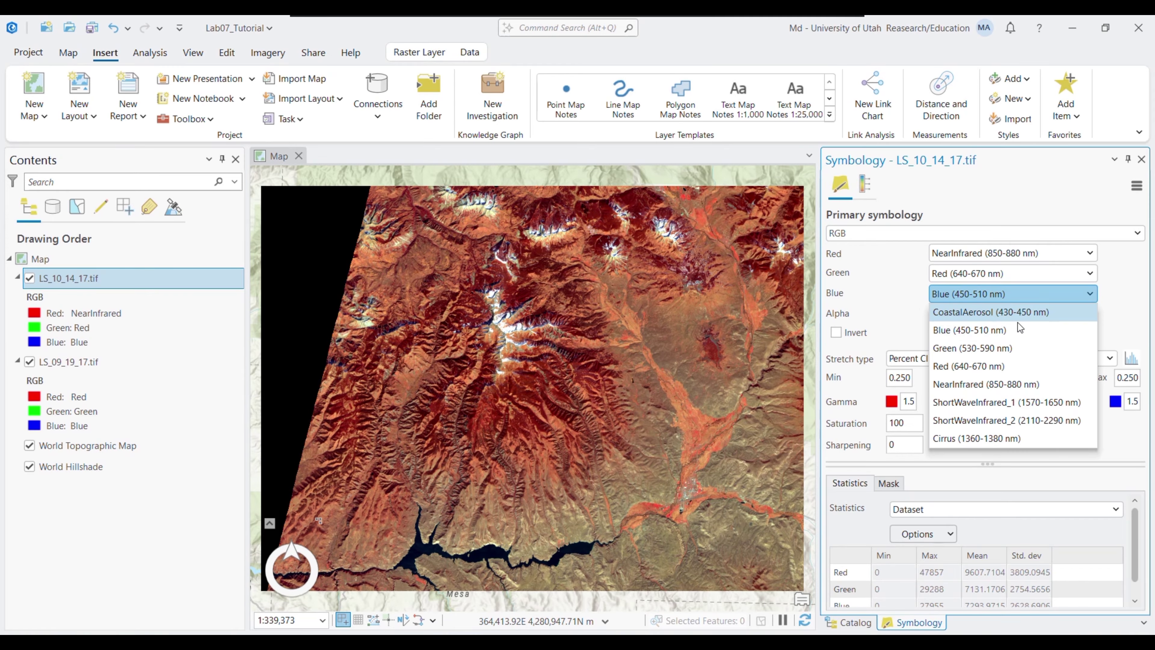
click(1014, 327)
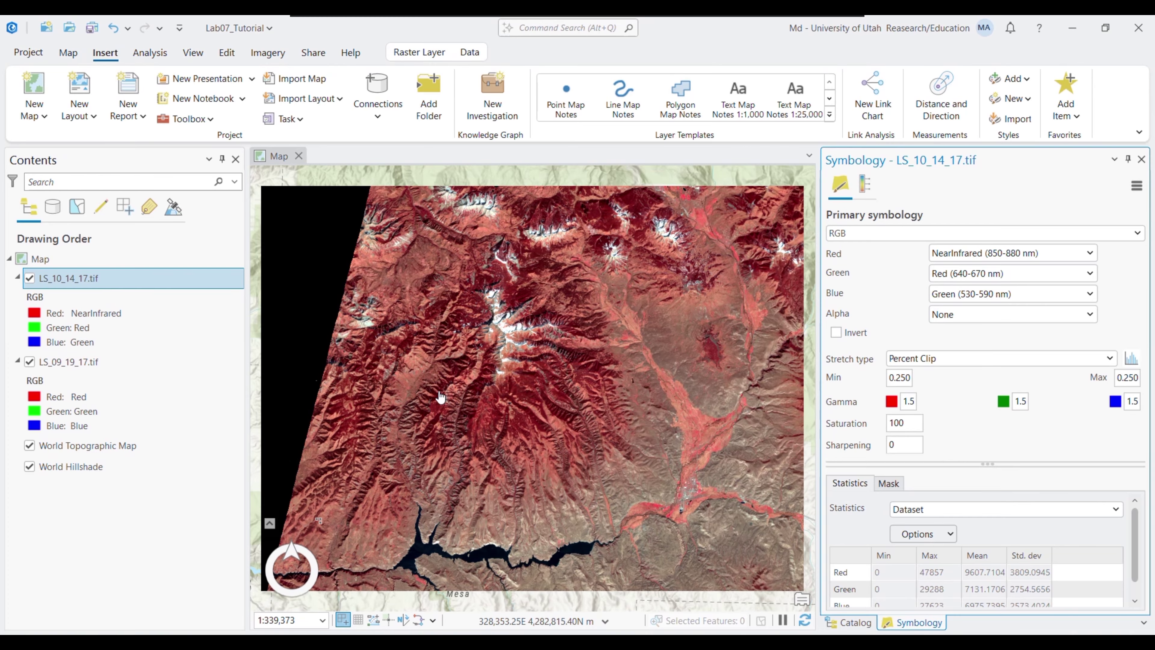
Turn off the LS_09_19_17.tif layer and return to the lab PDF to read the two-panel map and NDVI instructions.
click(30, 363)
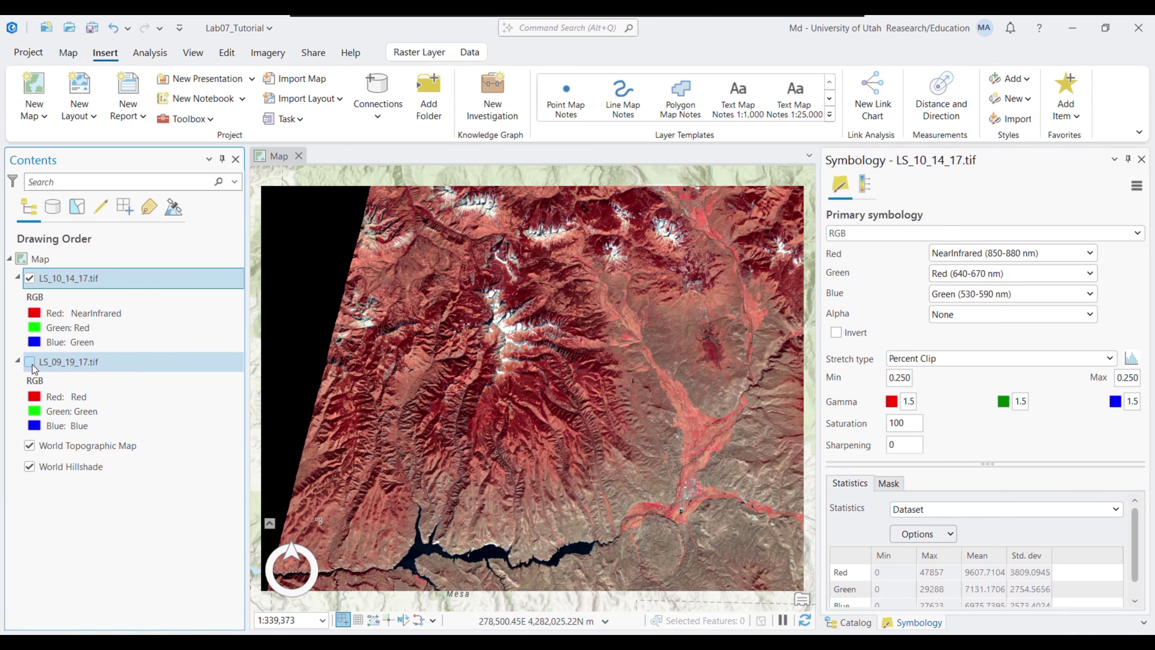
click(30, 278)
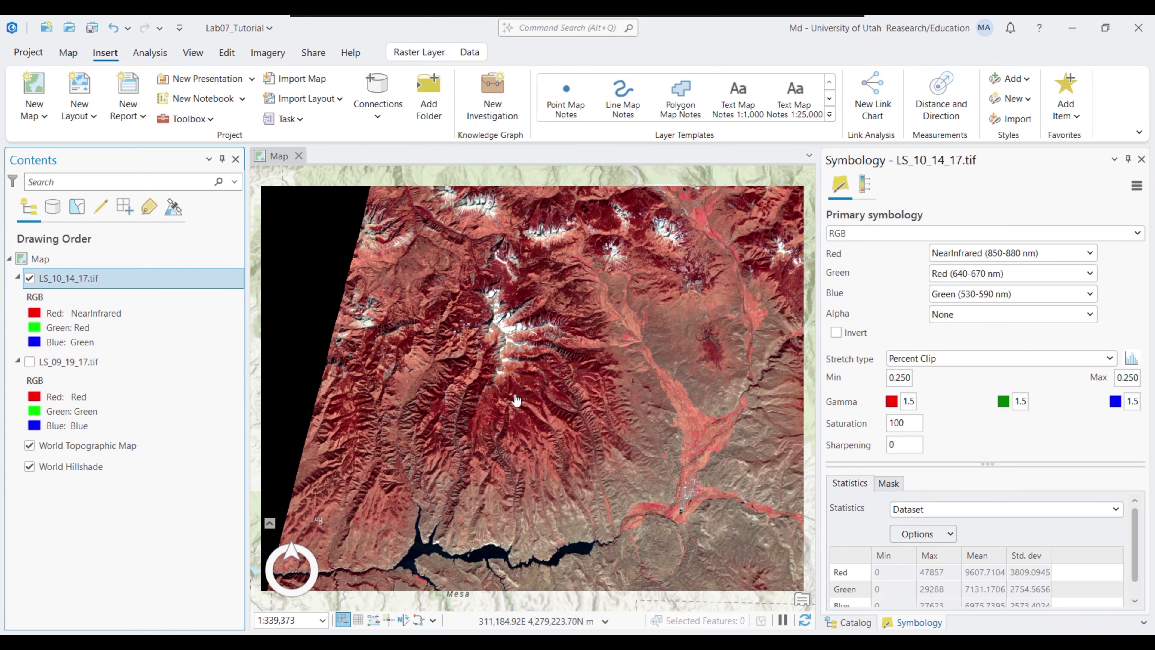
click(459, 642)
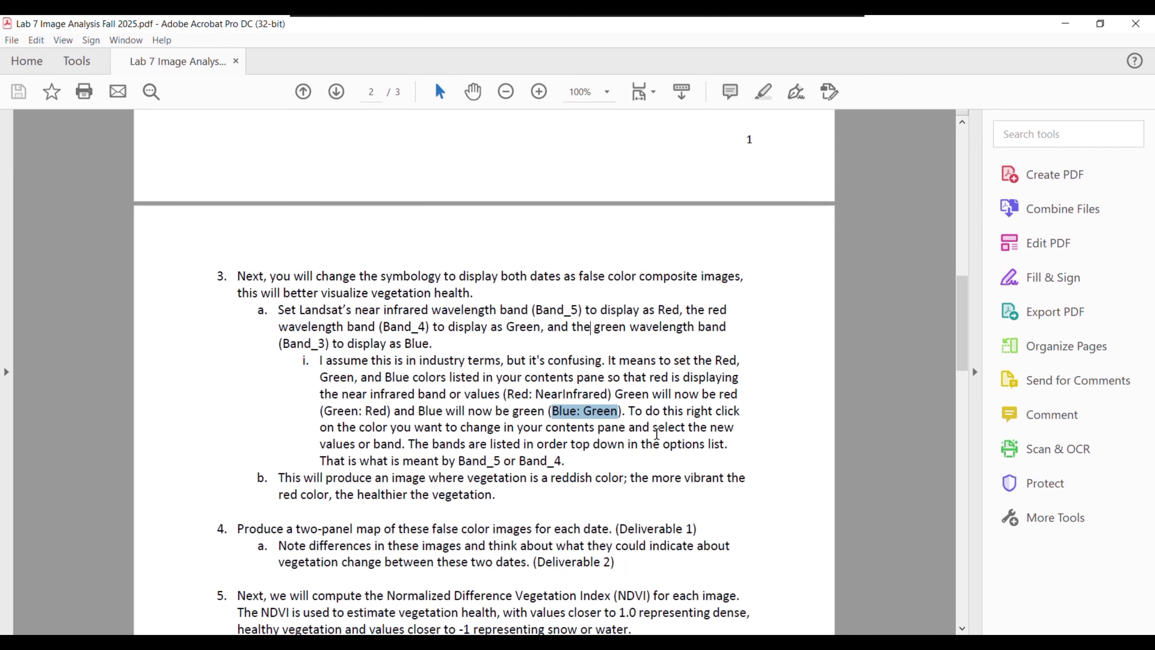
drag(962, 336, 944, 370)
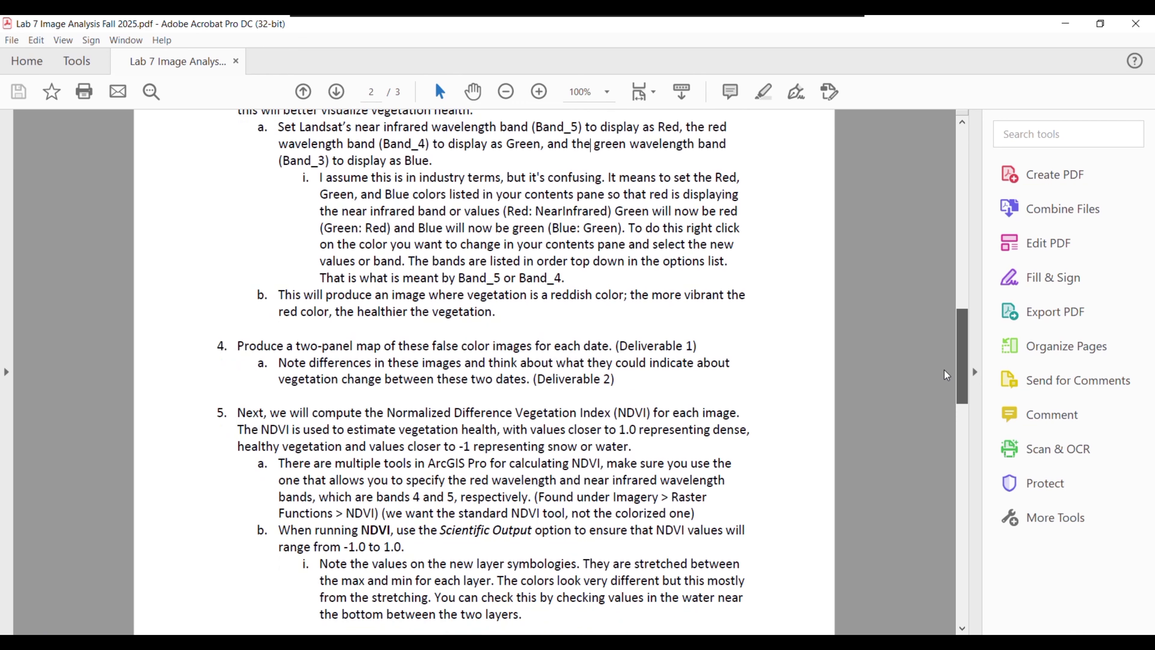
Read the lab PDF's note on how the red color indicates vegetation health, and switch back to ArcGIS Pro.
drag(437, 295, 730, 295)
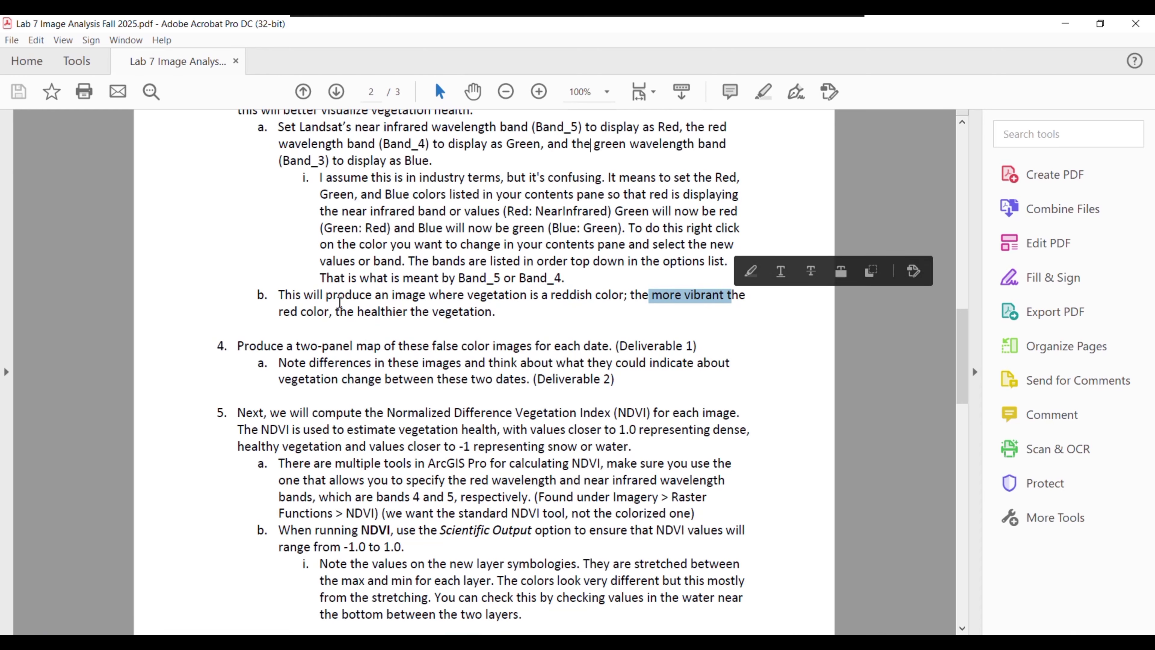
drag(360, 311, 492, 312)
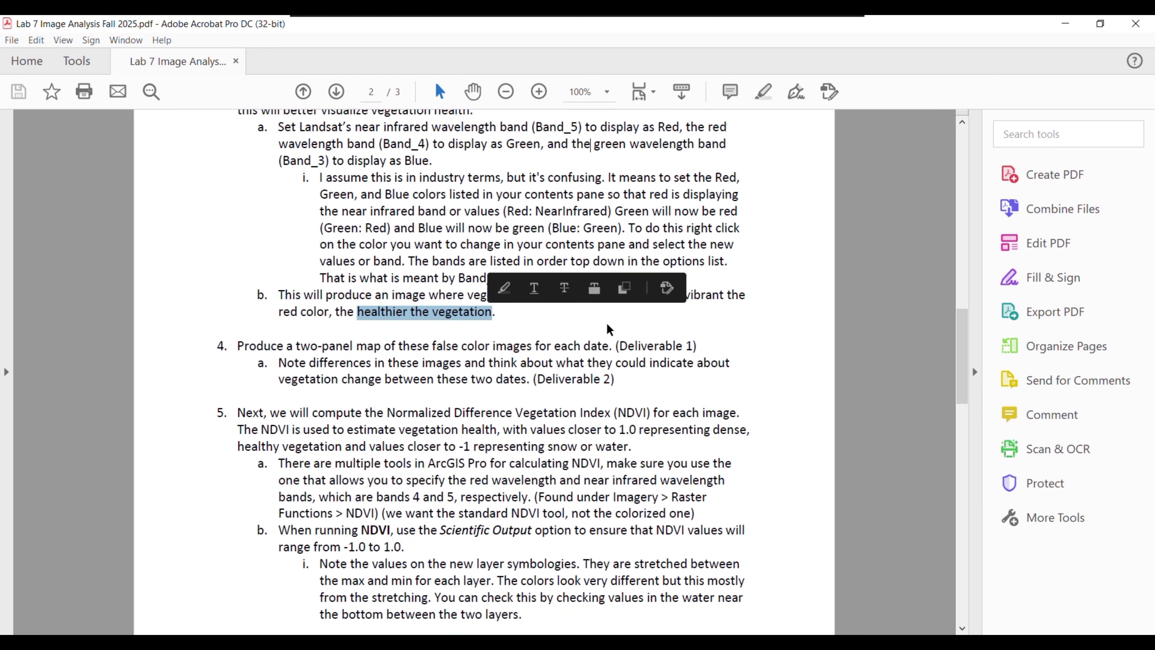
click(387, 643)
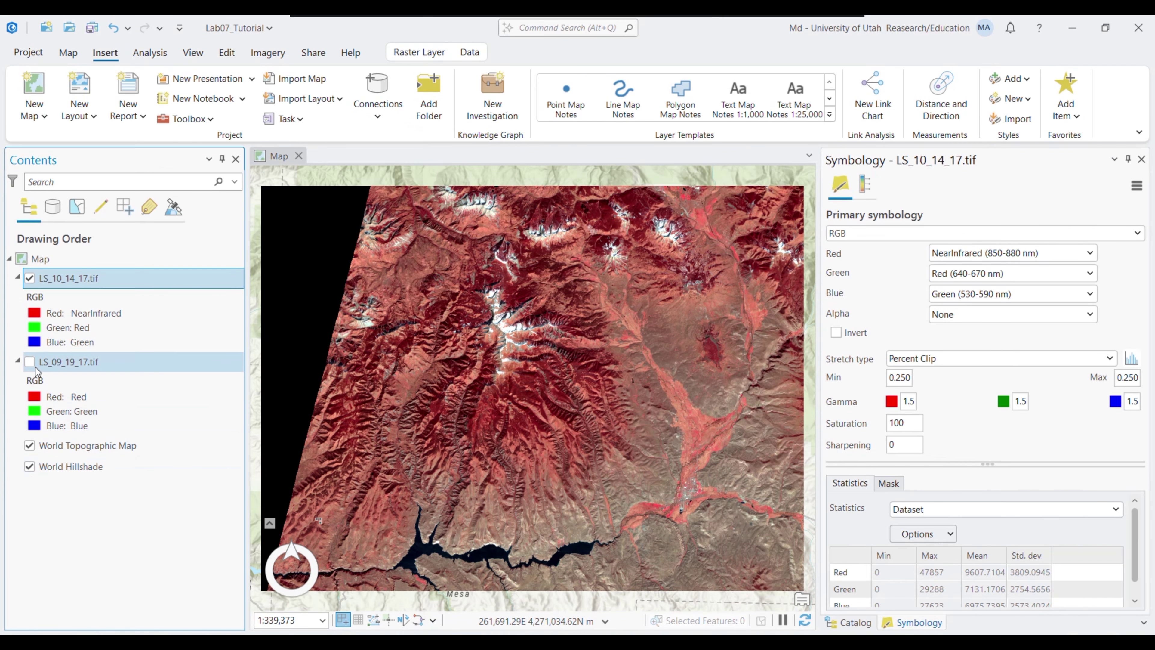
Turn on the LS_09_19_17.tif layer, open its symbology, and set the Red channel to NearInfrared (850-880 nm).
click(30, 362)
right_click(46, 364)
click(138, 339)
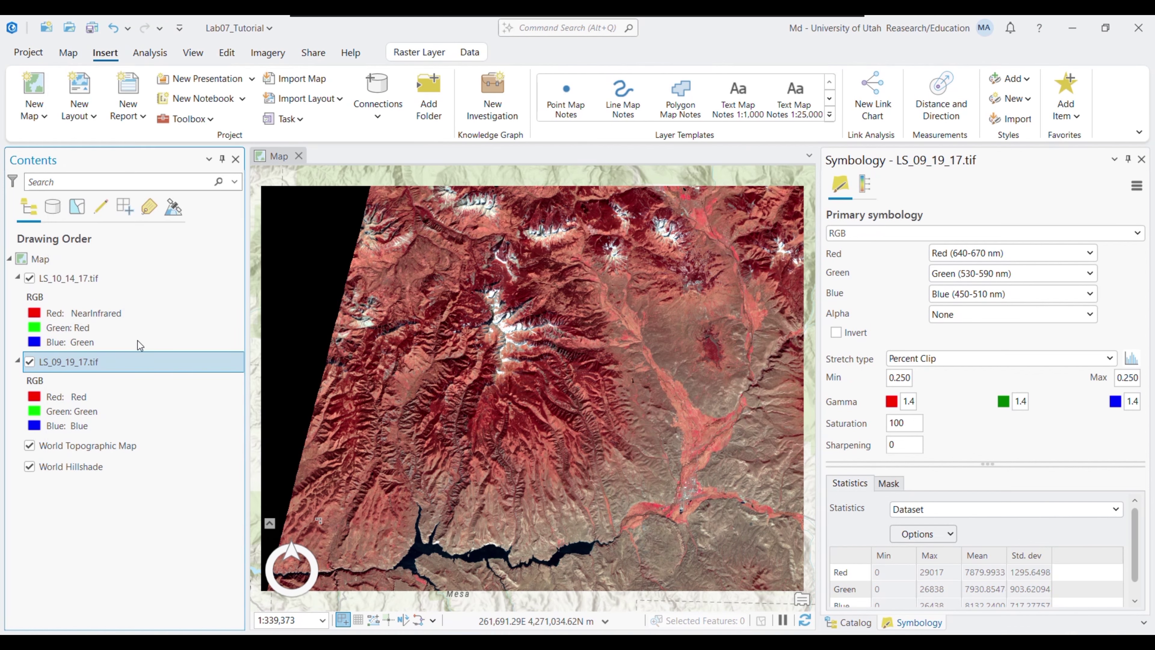
click(1091, 253)
click(995, 339)
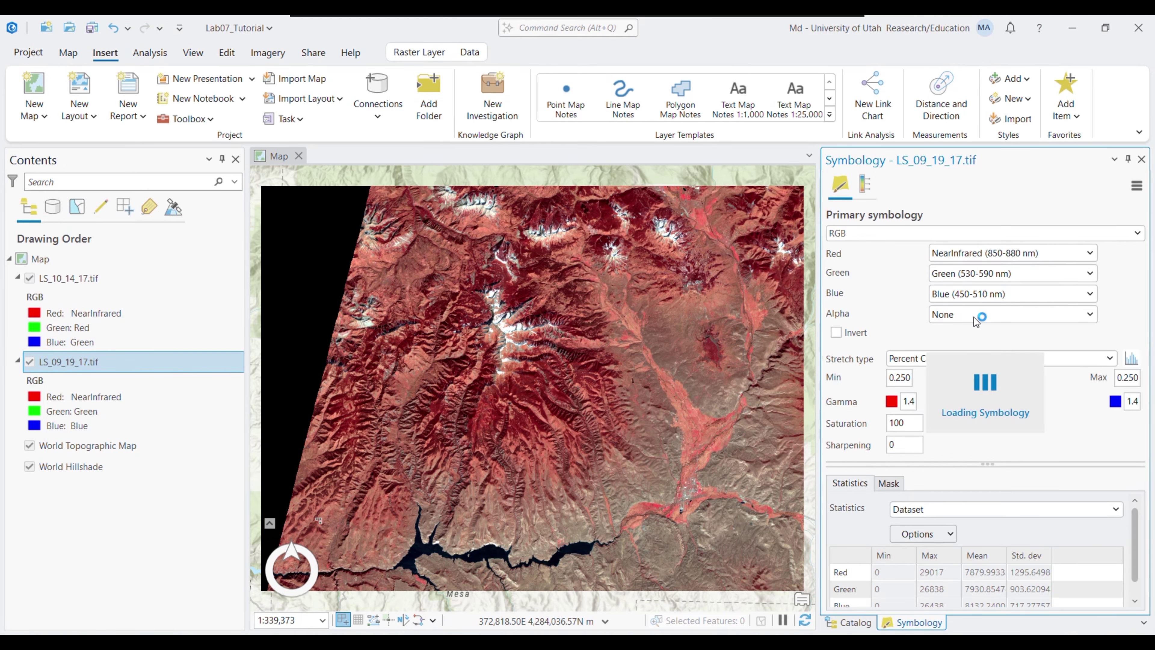
Check the band assignments in the lab PDF and set the September image's Green channel to Red (640-670 nm) and Blue channel to Green (530-590 nm).
click(964, 274)
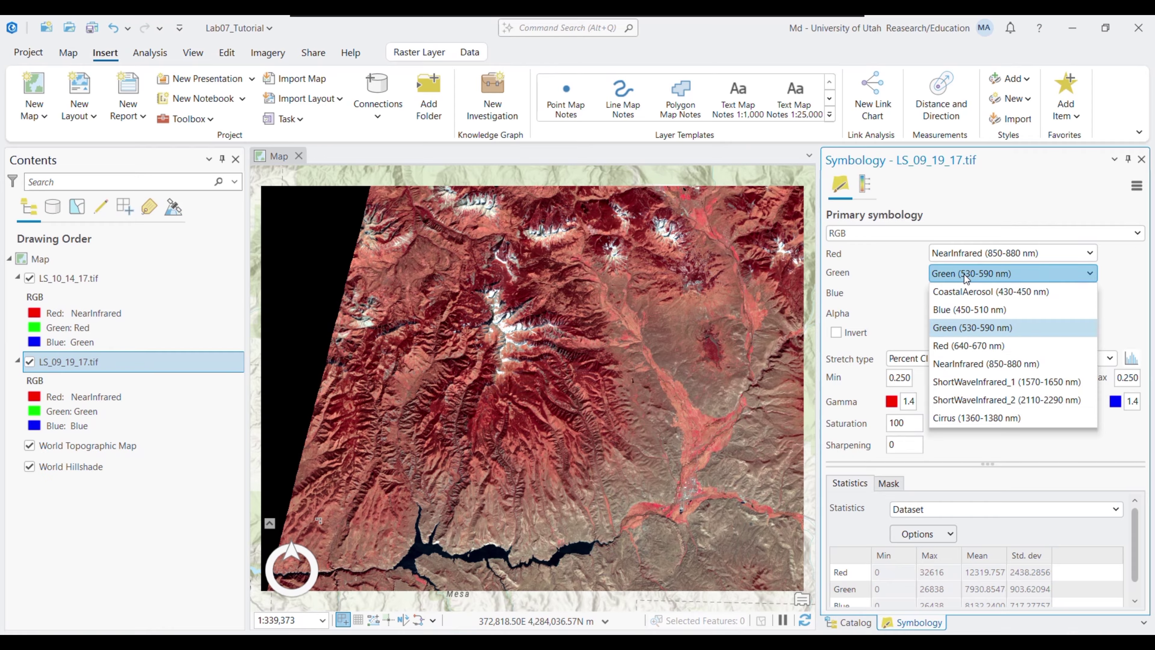
key(alt+Tab)
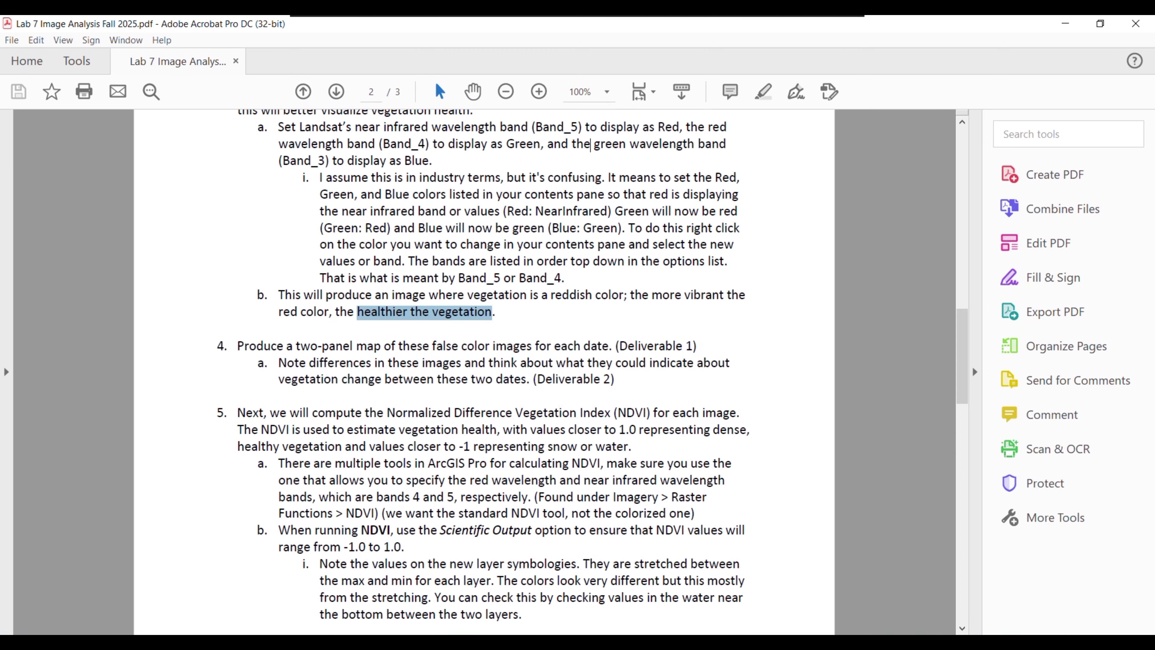
click(582, 332)
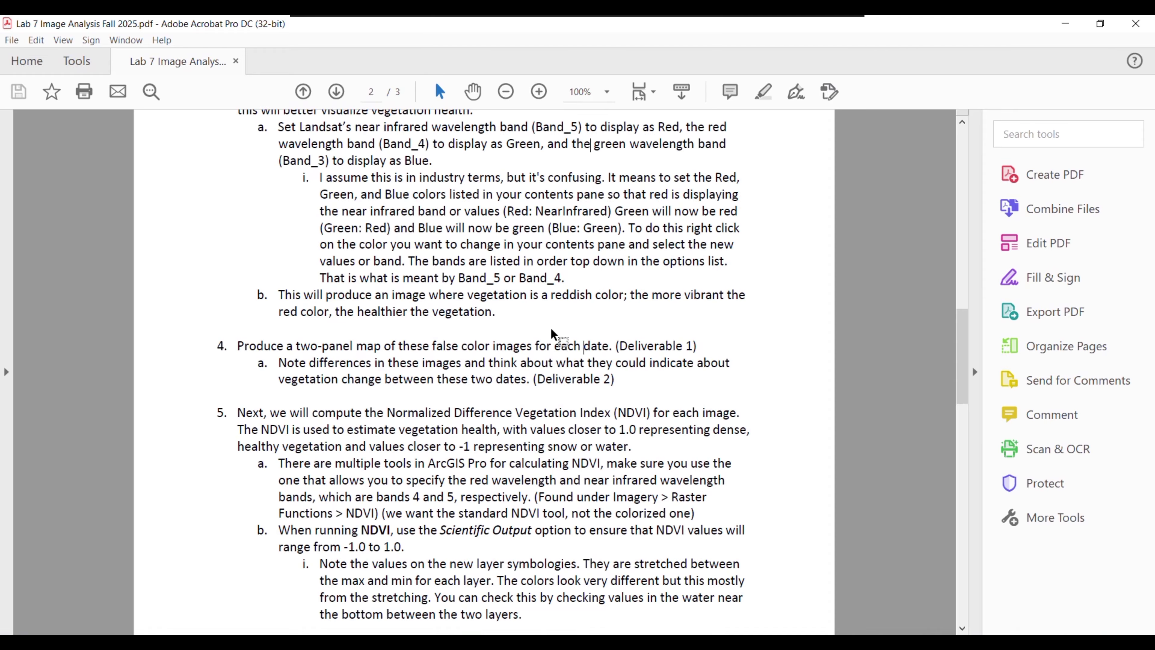
click(594, 352)
key(alt+Tab)
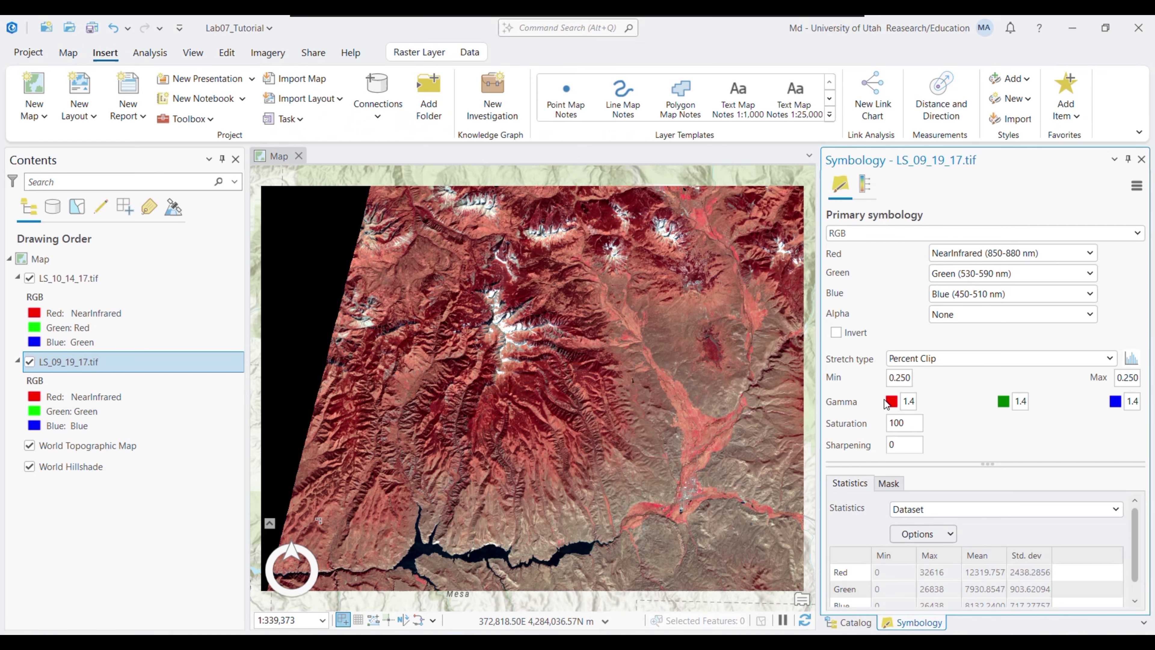
click(1033, 274)
click(969, 345)
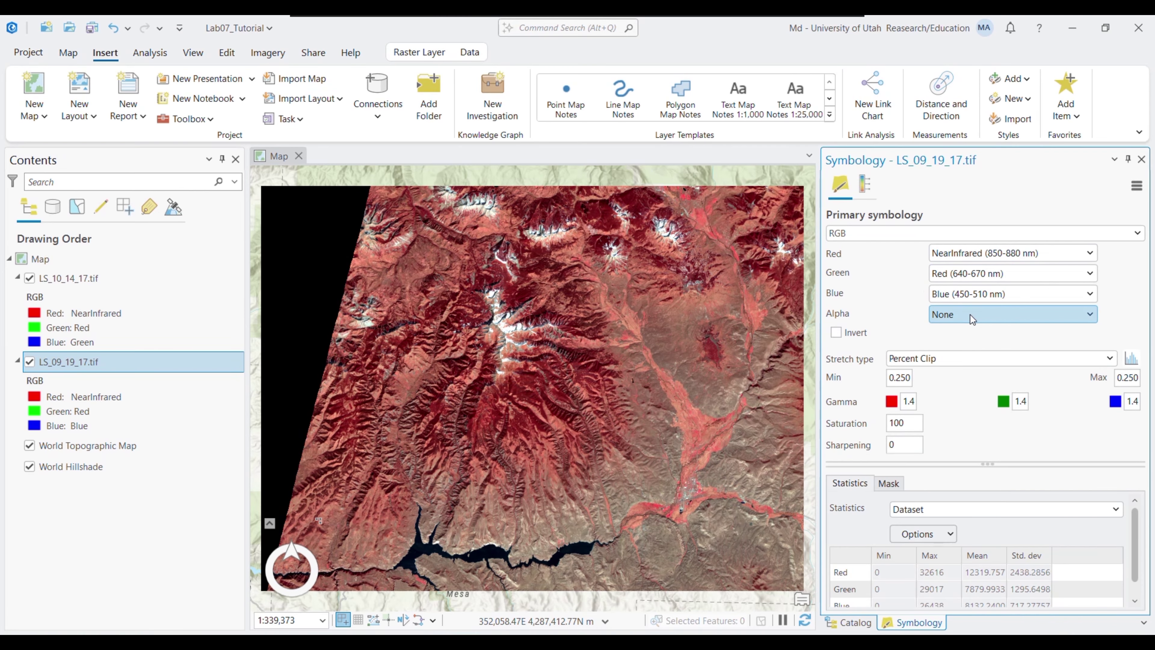
click(997, 296)
click(949, 349)
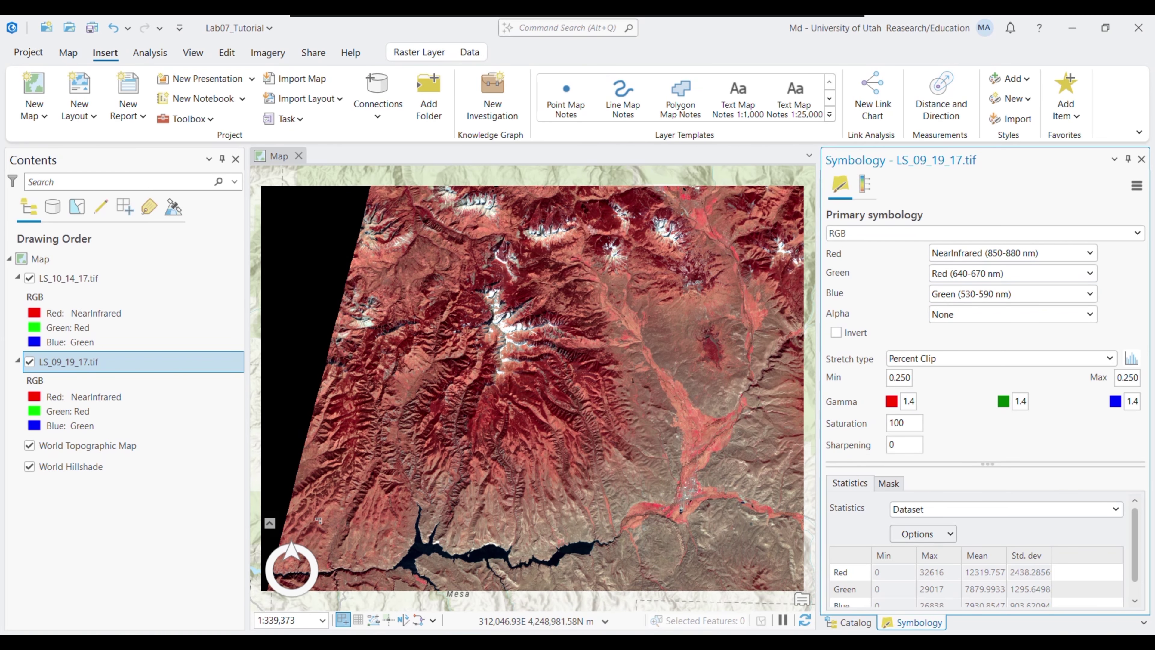
Compare the September and October false color composites by toggling the visibility of the two Landsat layers.
key(alt+Tab)
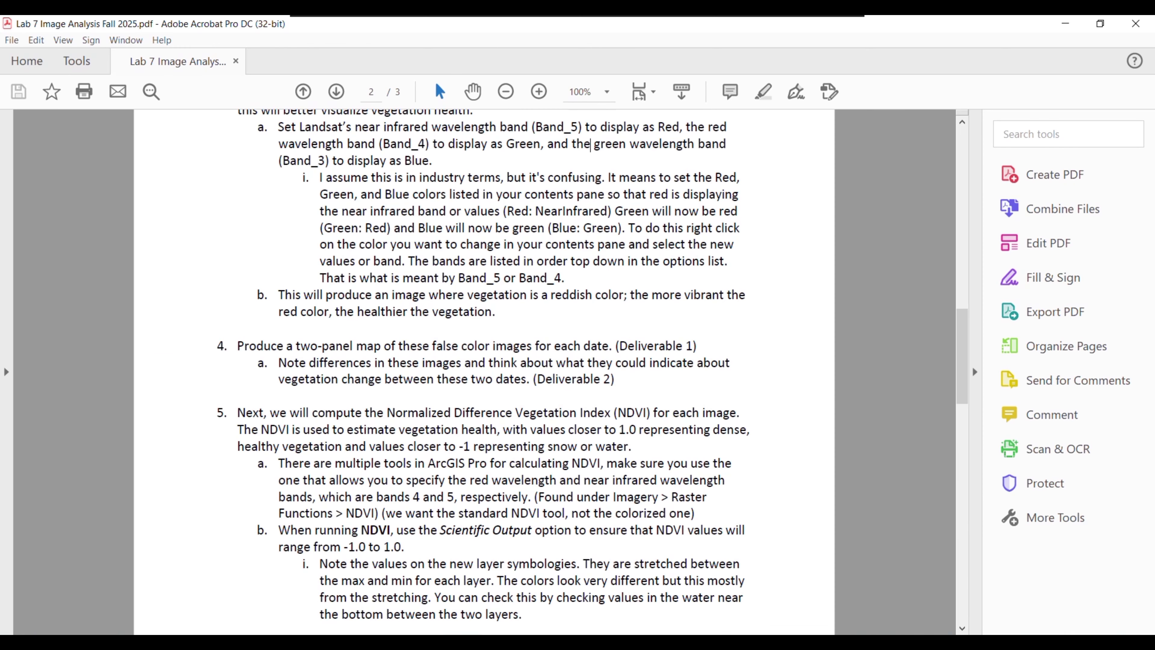
key(alt+Tab)
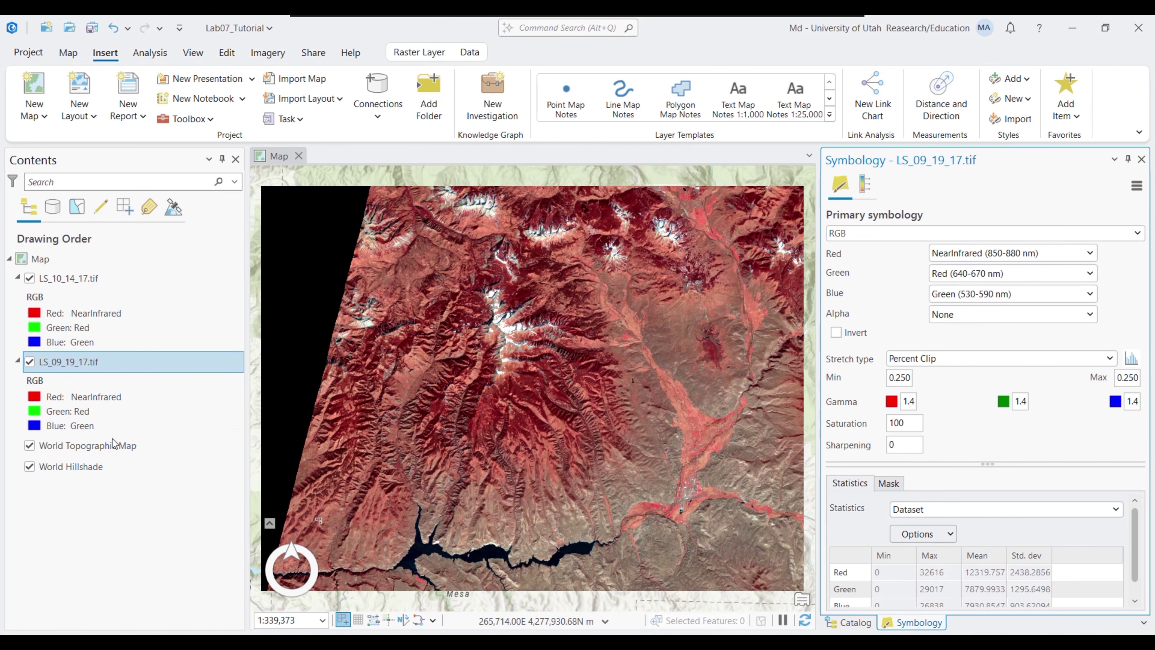
click(29, 279)
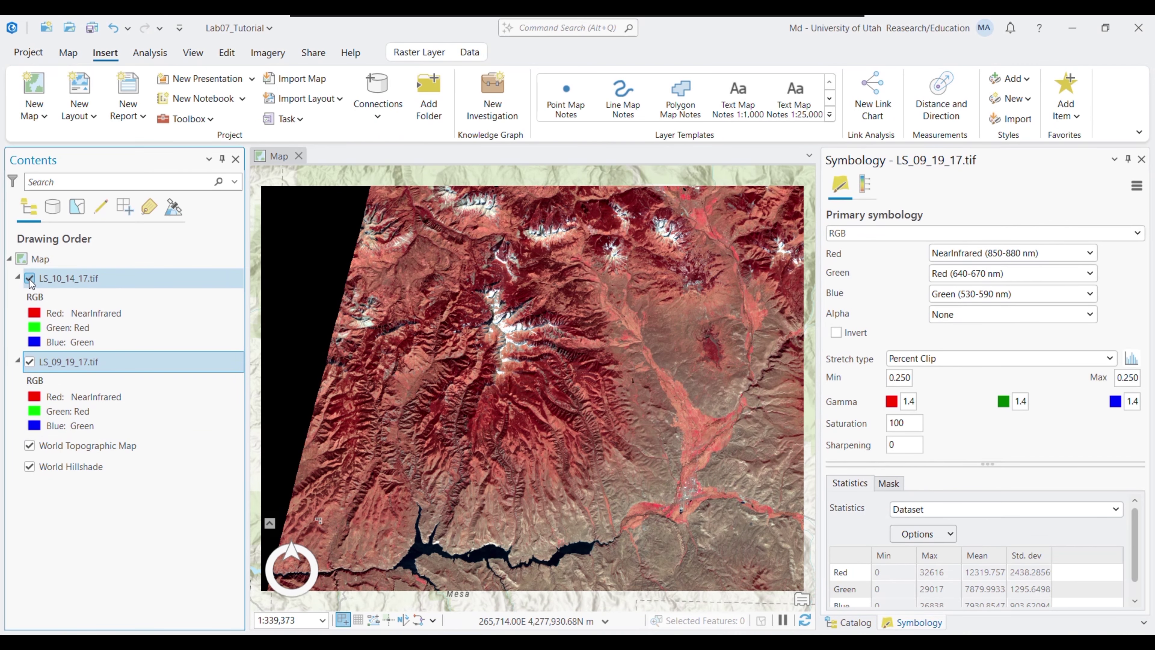
click(29, 362)
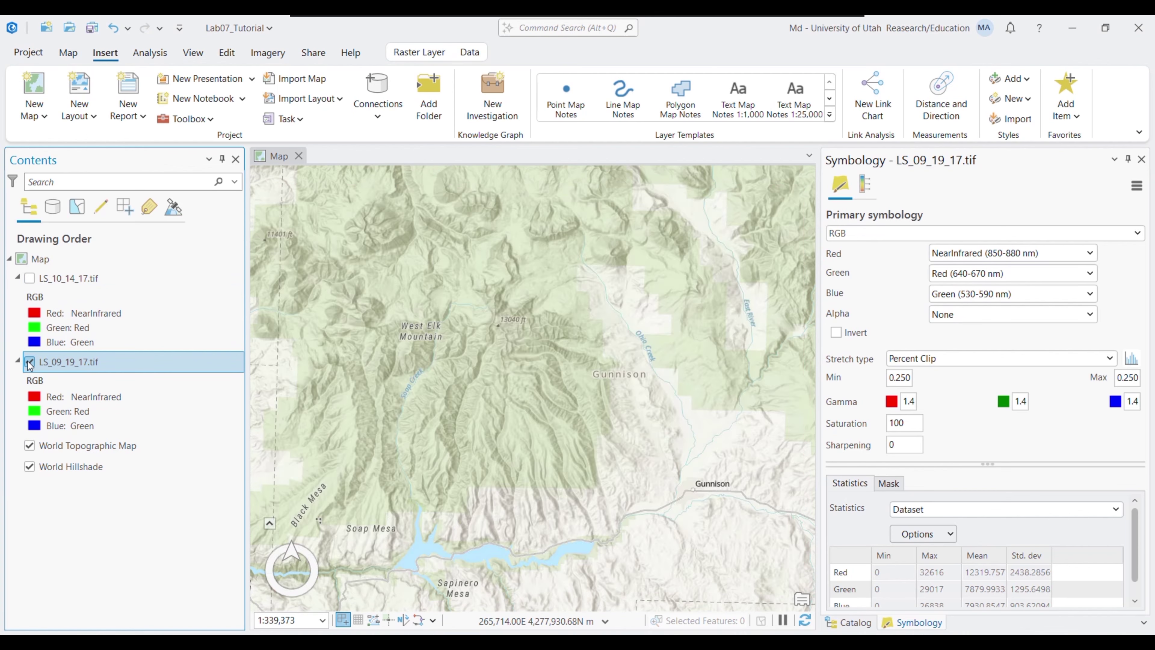
click(30, 363)
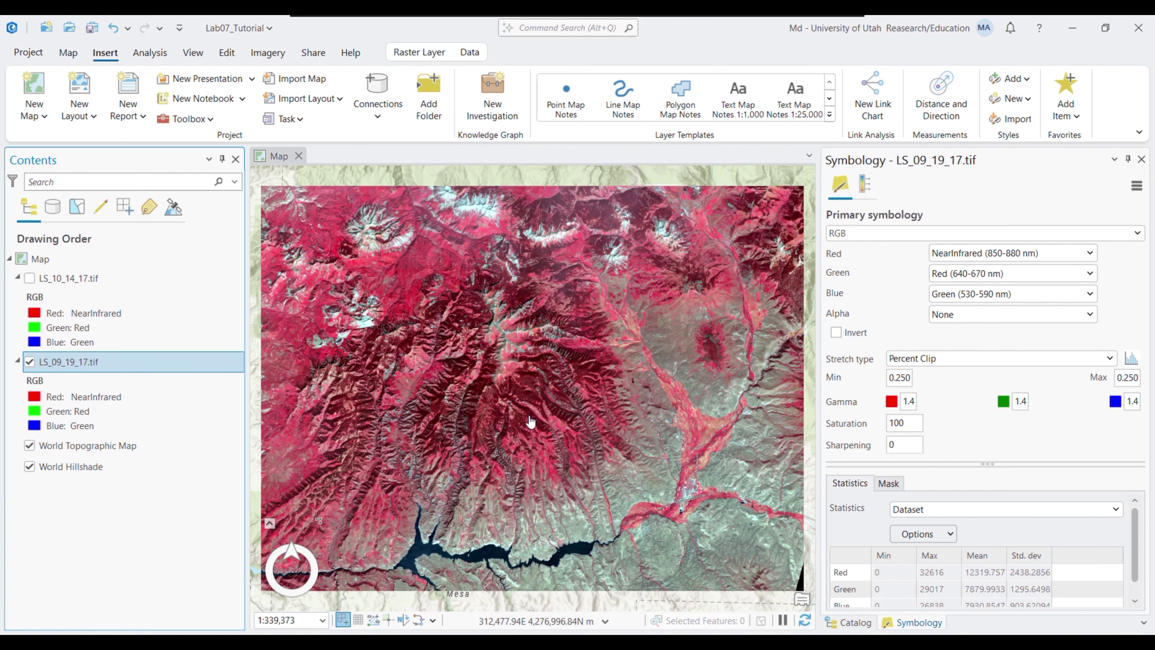
click(30, 278)
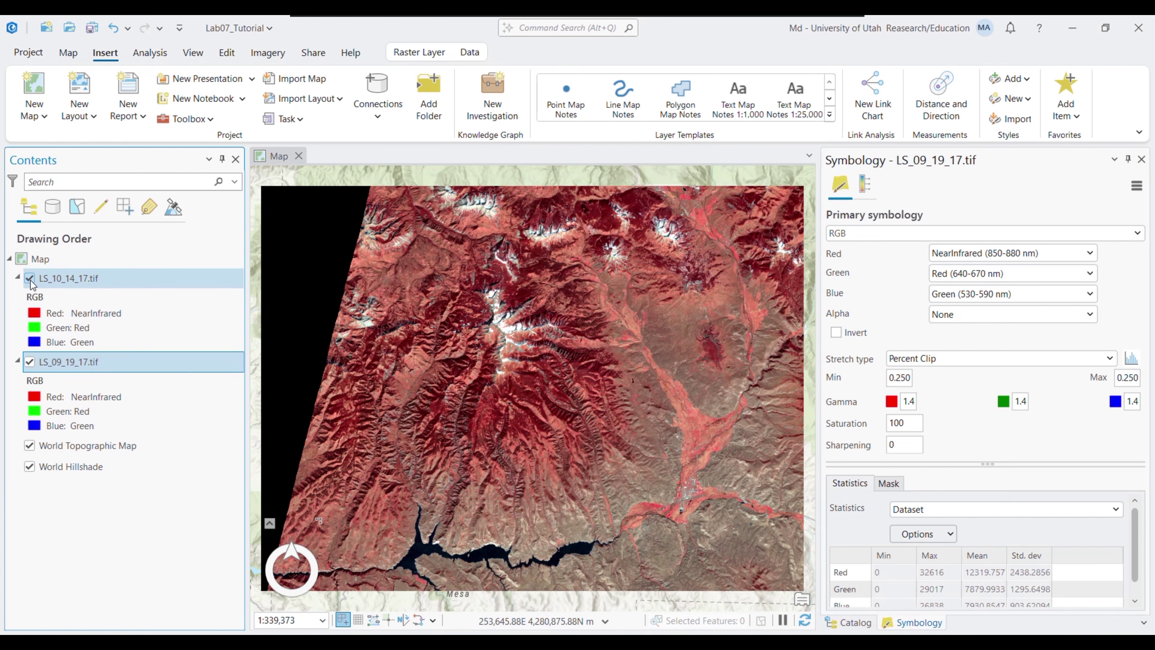
click(29, 278)
click(30, 278)
click(29, 278)
click(29, 278)
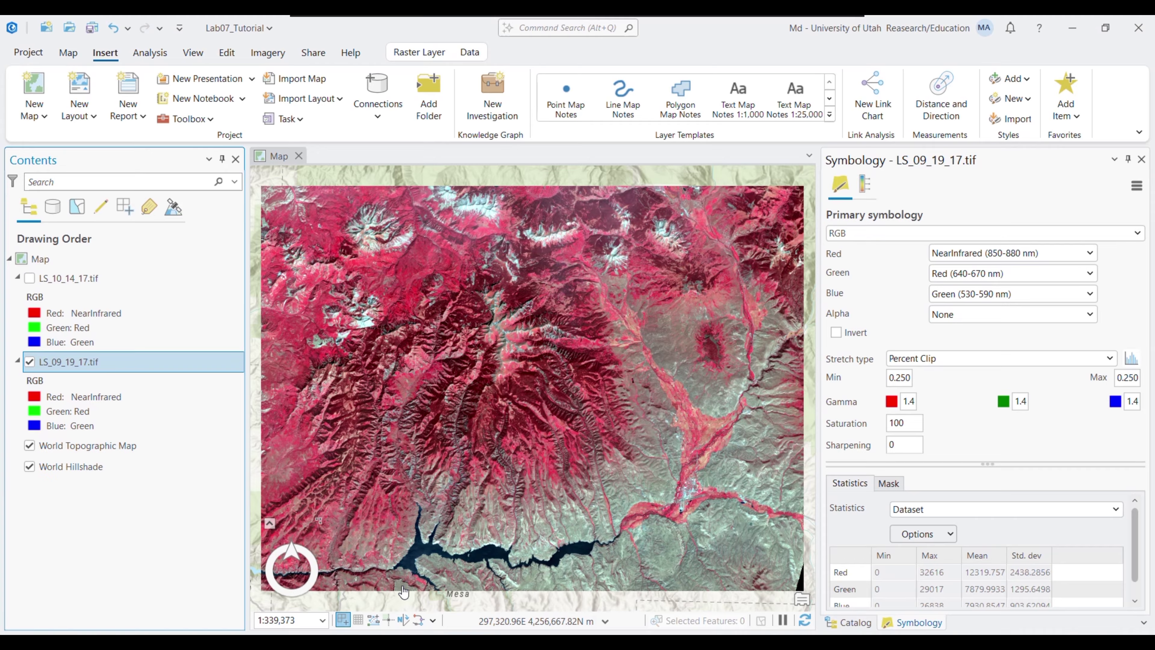
Read the Deliverable 1 and 2 instructions in the lab PDF on the two-panel map and the vegetation differences, and return to ArcGIS Pro.
key(alt+Tab)
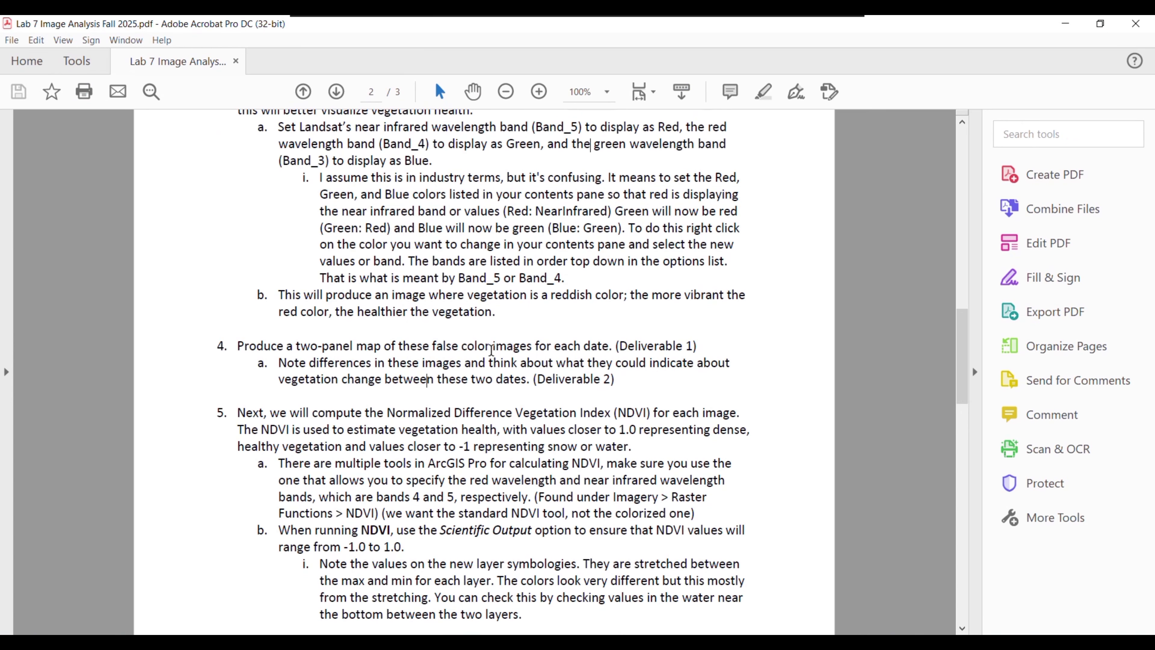
drag(244, 347, 605, 346)
drag(618, 346, 696, 347)
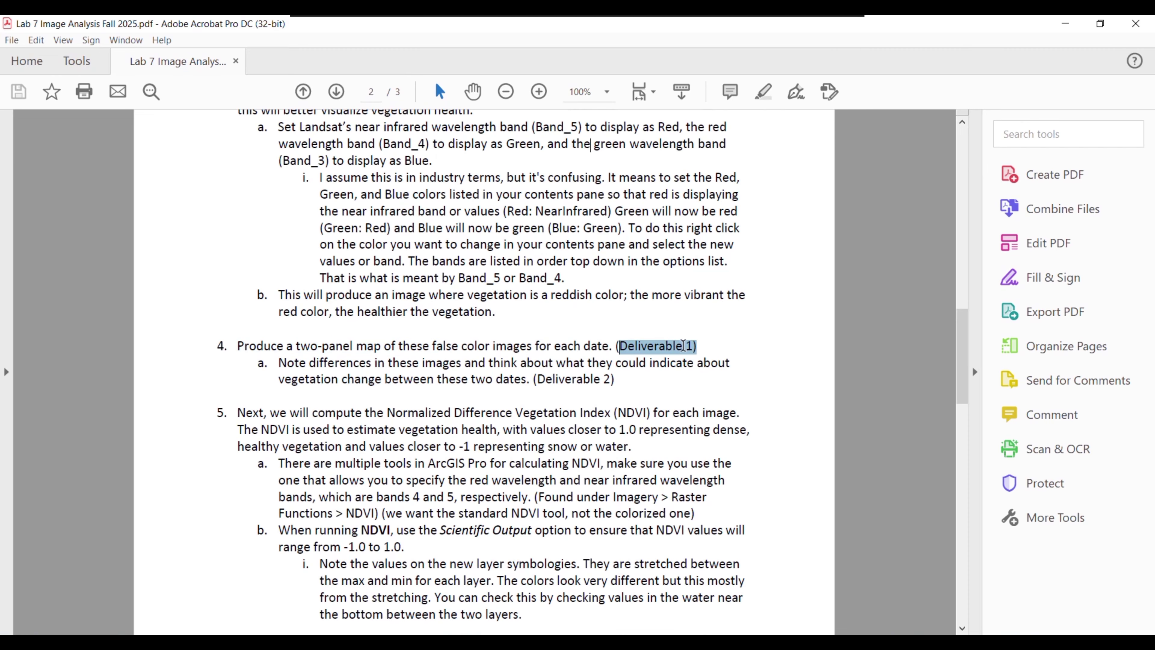
drag(309, 363, 527, 381)
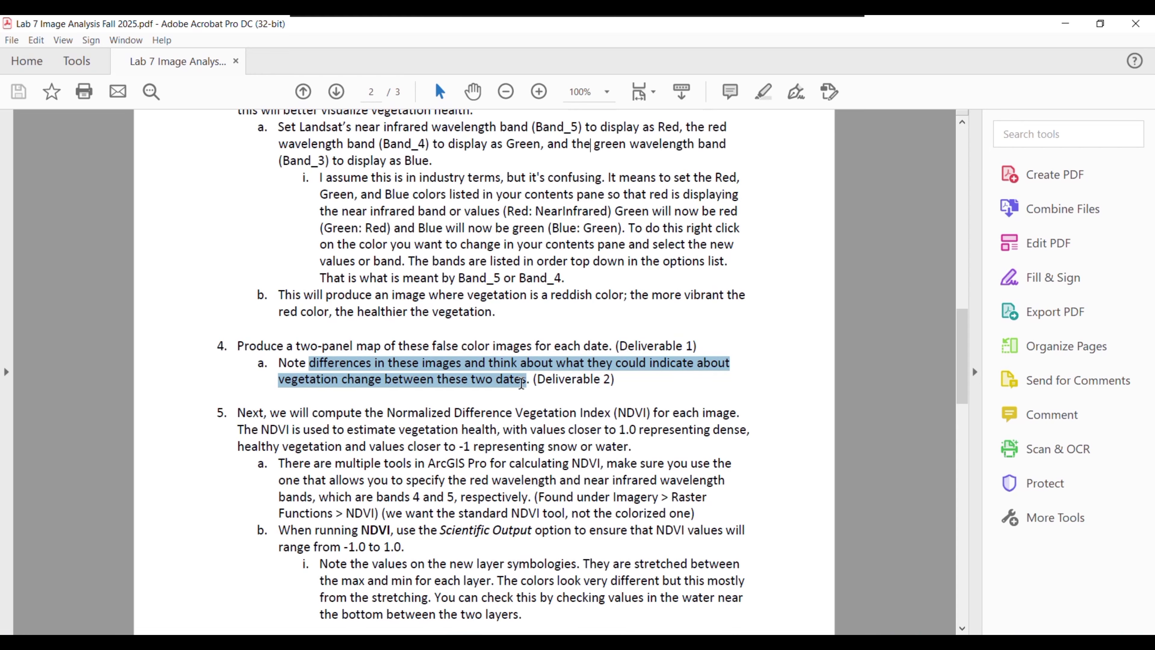
click(681, 404)
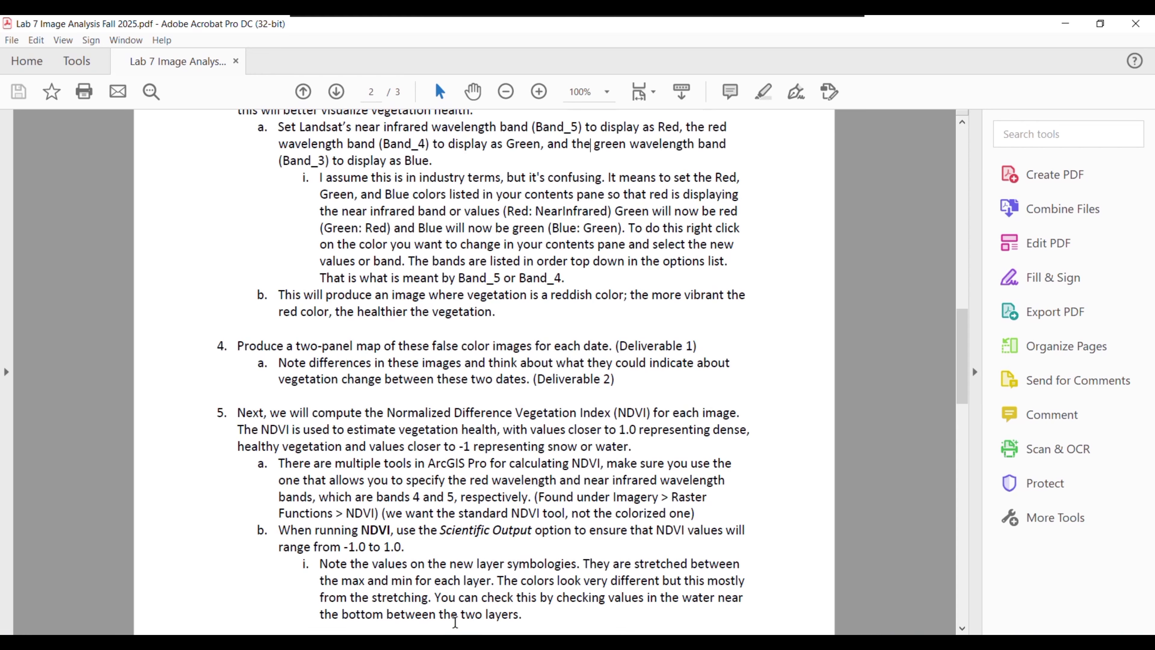
click(437, 633)
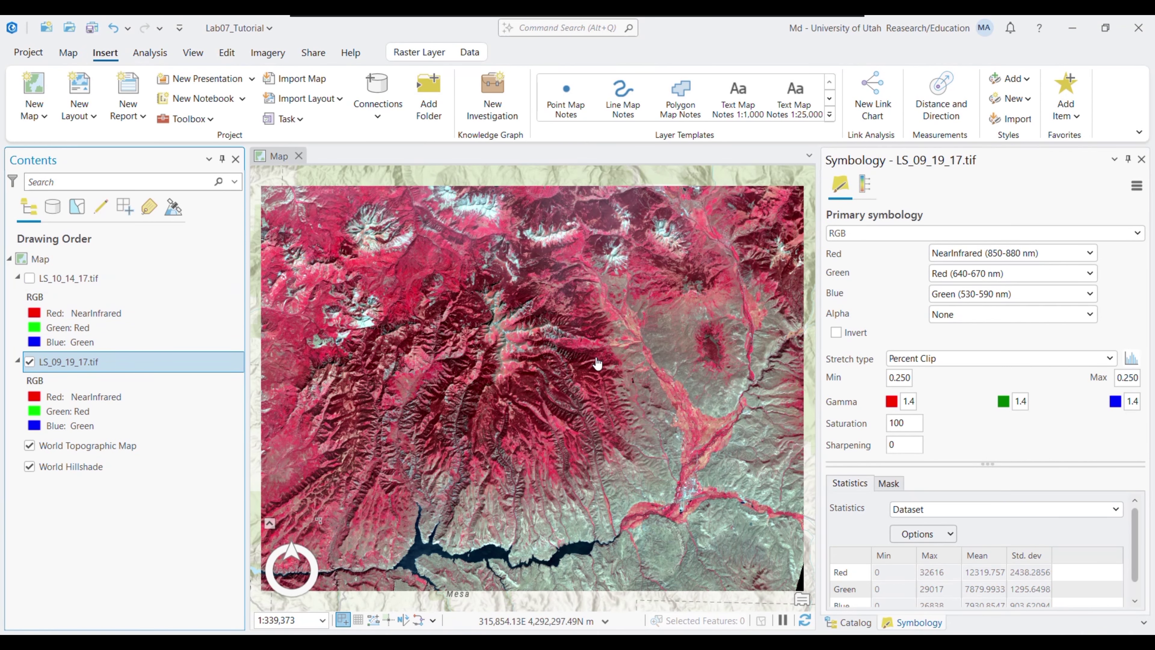
Examine the vegetation change between the two dates by repeatedly showing and hiding LS_10_14_17.tif over LS_09_19_17.tif.
click(30, 362)
click(30, 278)
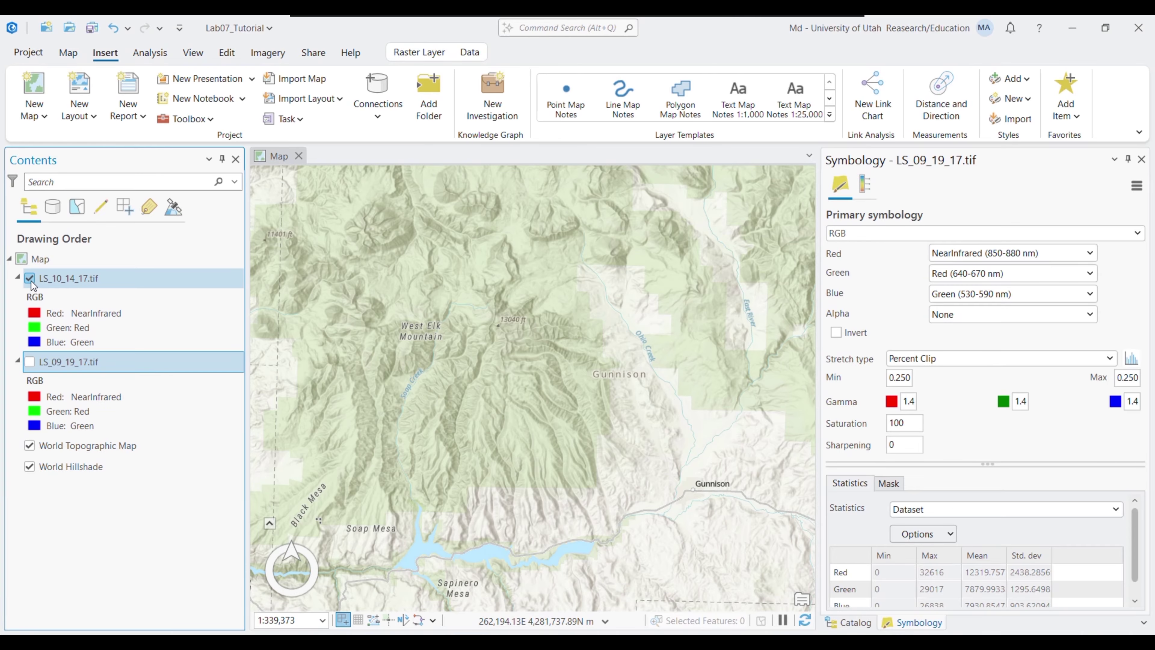
click(30, 362)
click(29, 278)
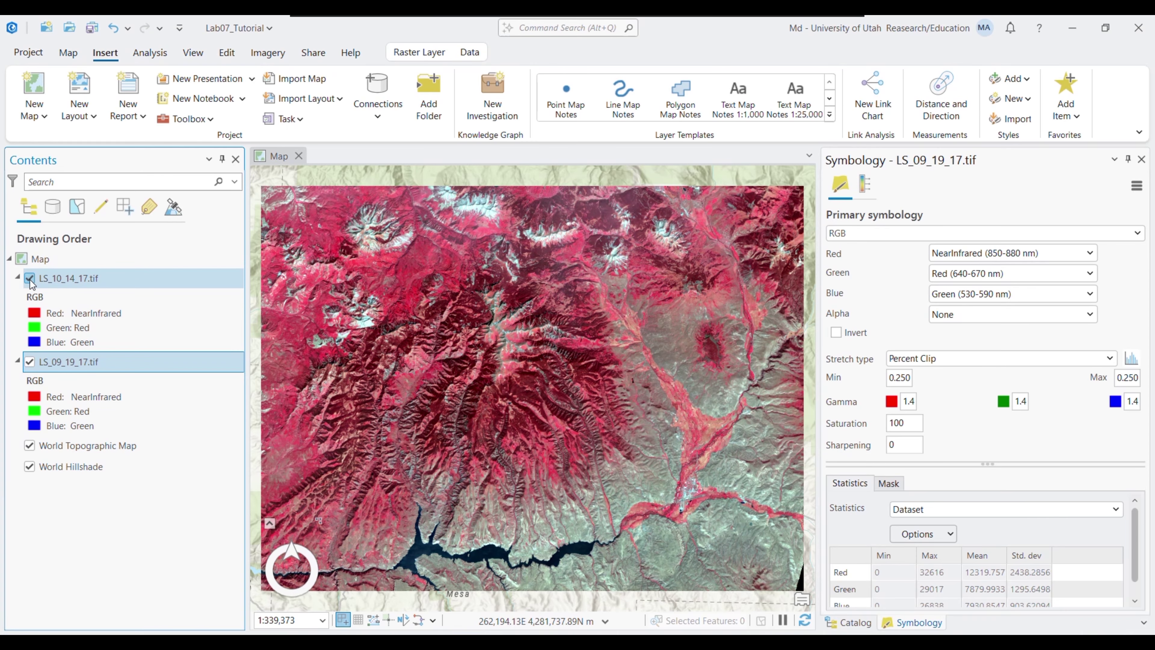
click(30, 278)
click(30, 278)
click(29, 278)
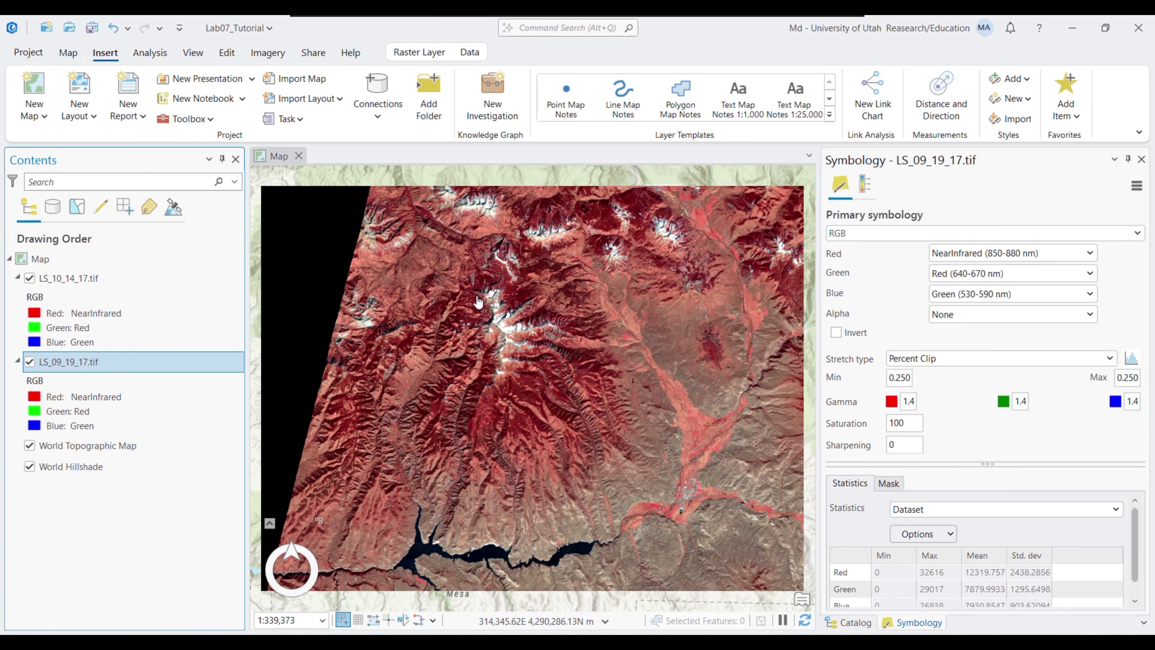
click(29, 278)
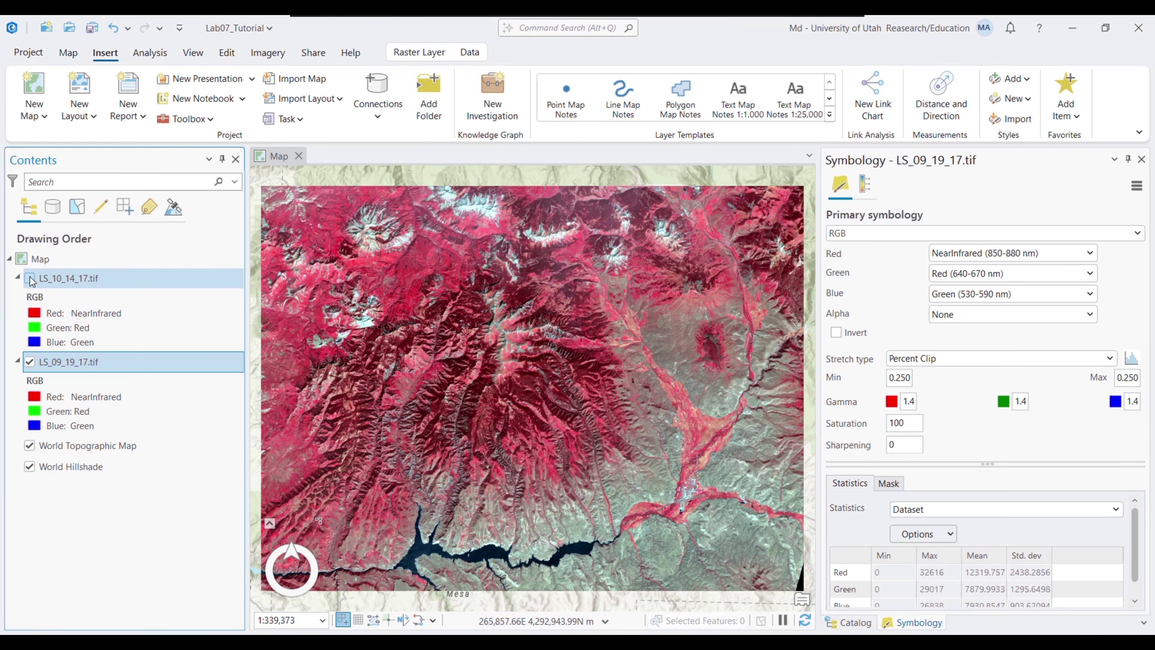
click(29, 278)
click(30, 278)
click(29, 278)
click(29, 278)
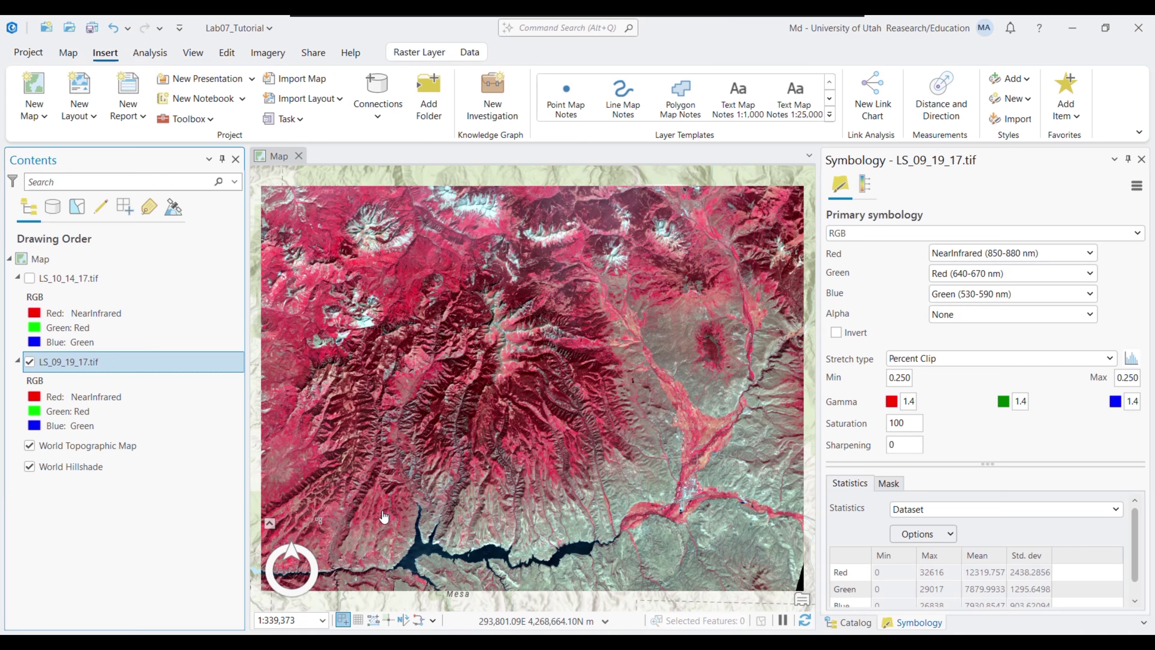
Switch to the lab PDF and read step 5 on computing NDVI, its value range, and the required red and near infrared bands.
click(513, 643)
click(317, 379)
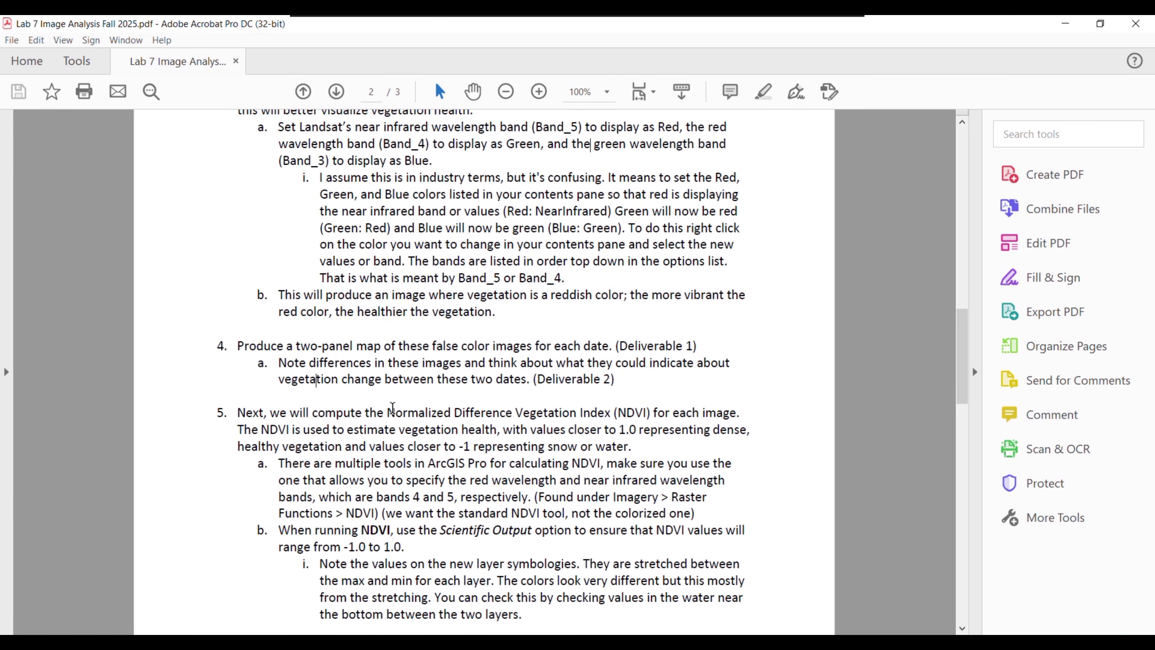
scroll(490, 290, down, 3)
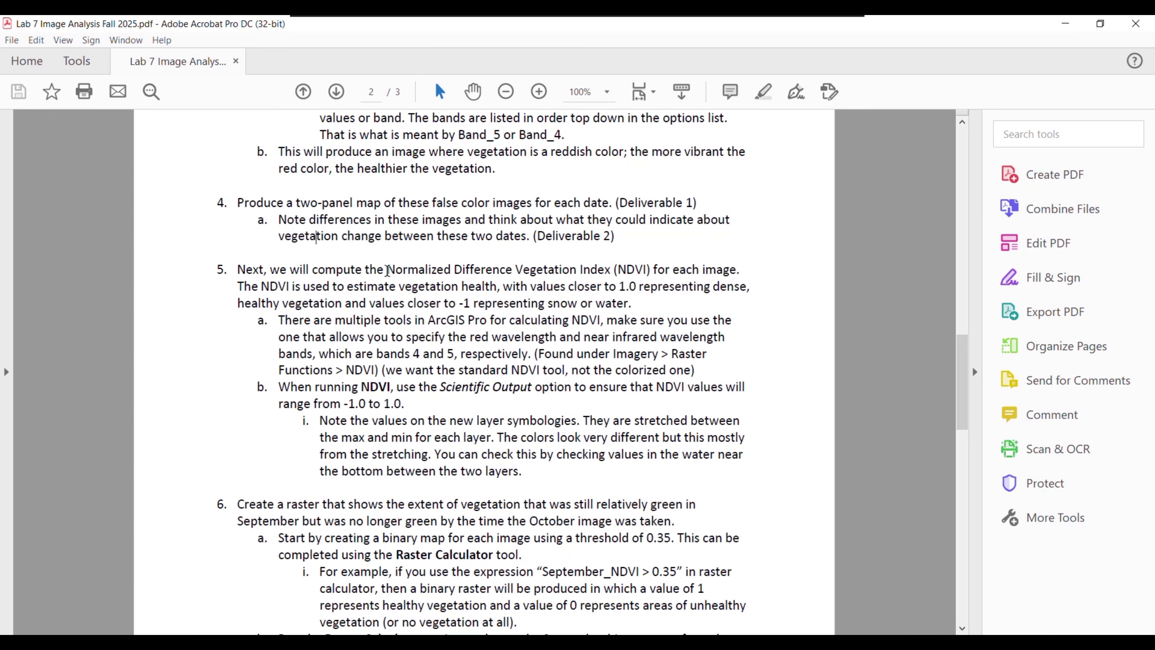
drag(388, 269, 646, 271)
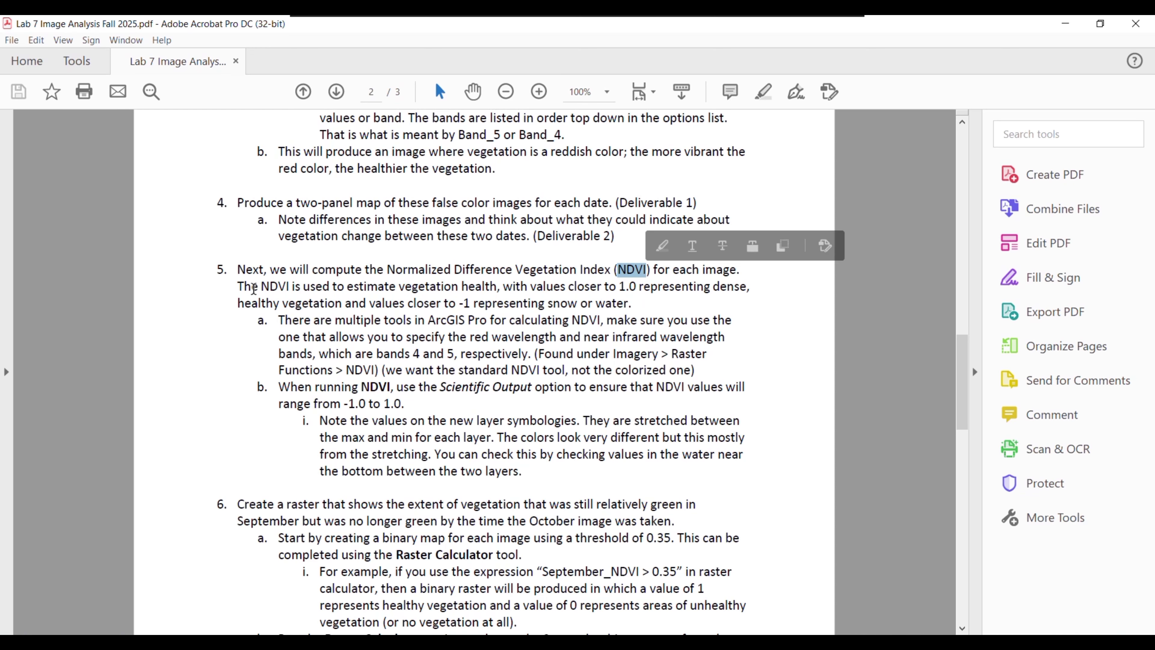
drag(261, 286, 498, 286)
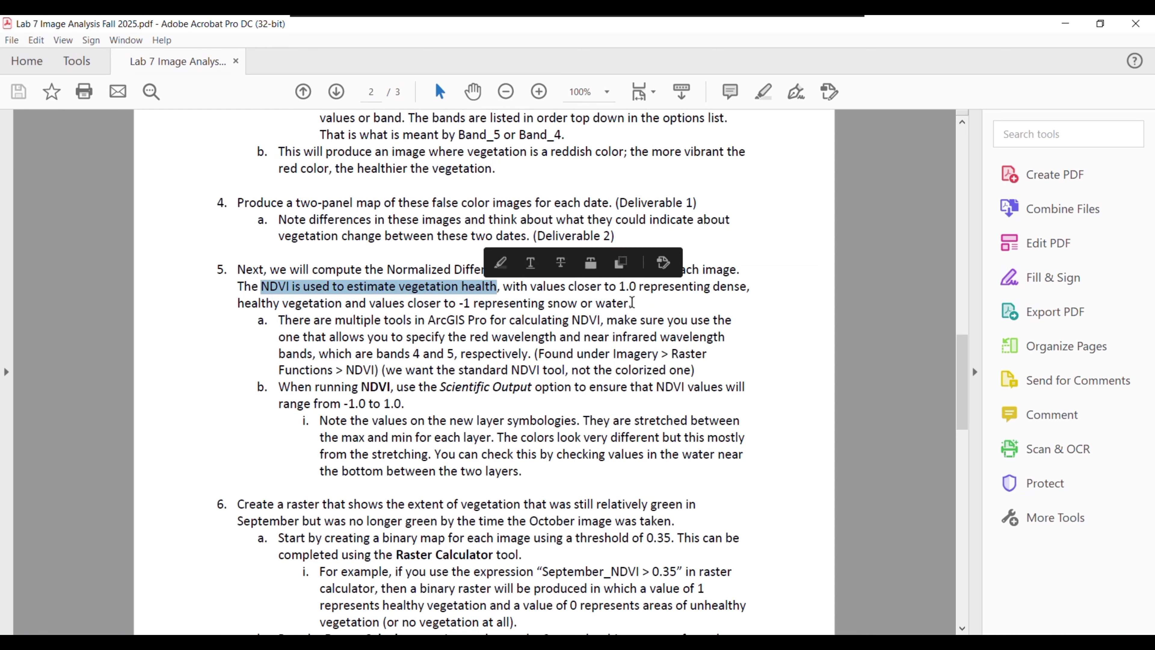
drag(619, 286, 748, 286)
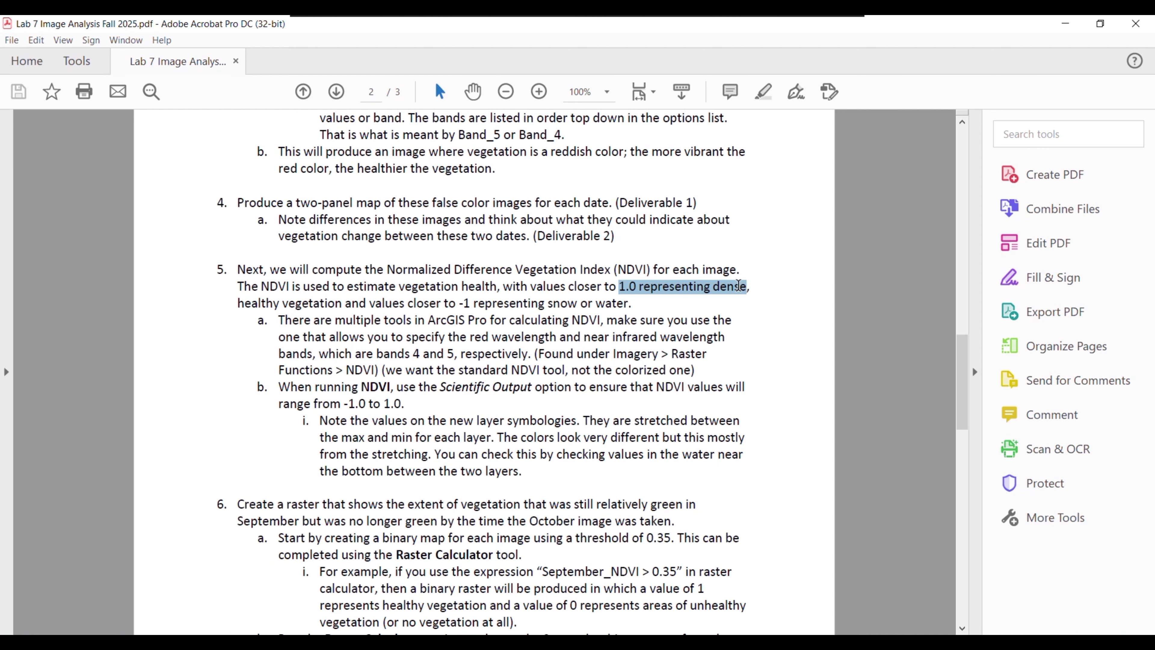
drag(238, 303, 342, 303)
drag(460, 303, 628, 303)
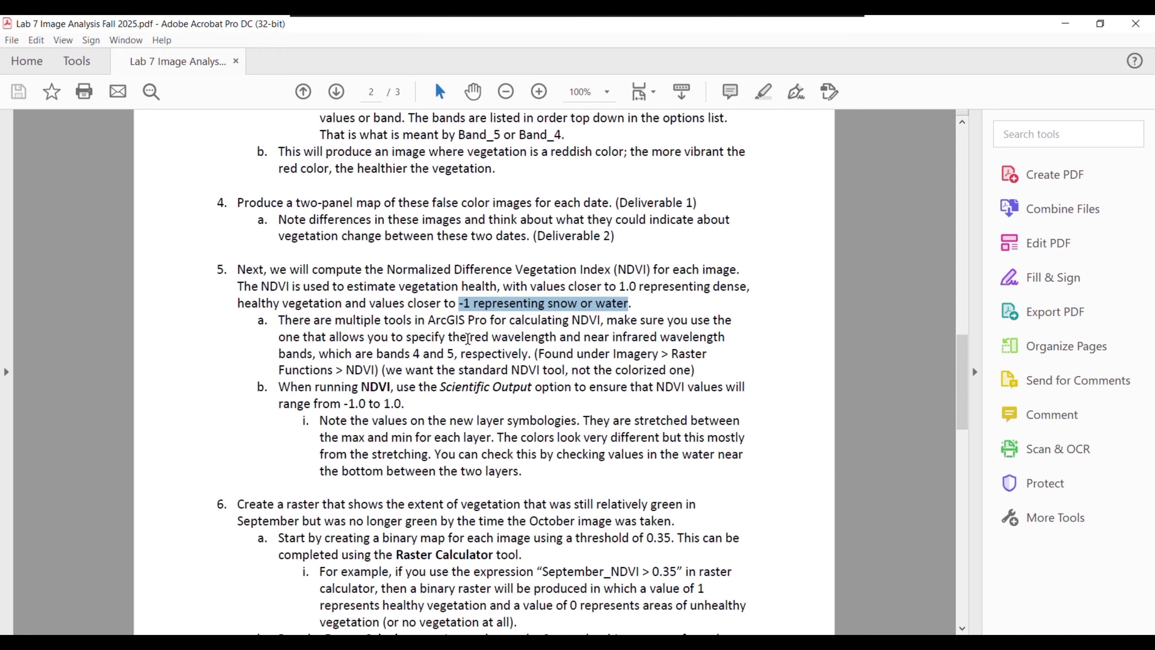
drag(471, 338, 654, 337)
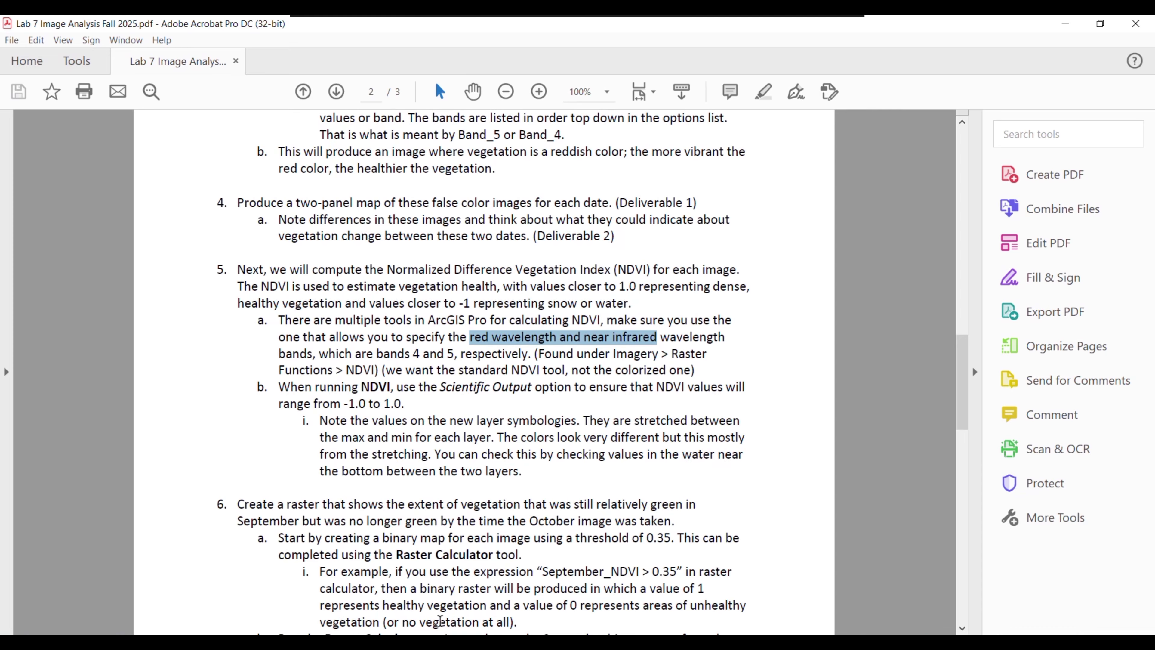
Switch to ArcGIS Pro and search the geoprocessing tools for NDVI.
click(448, 642)
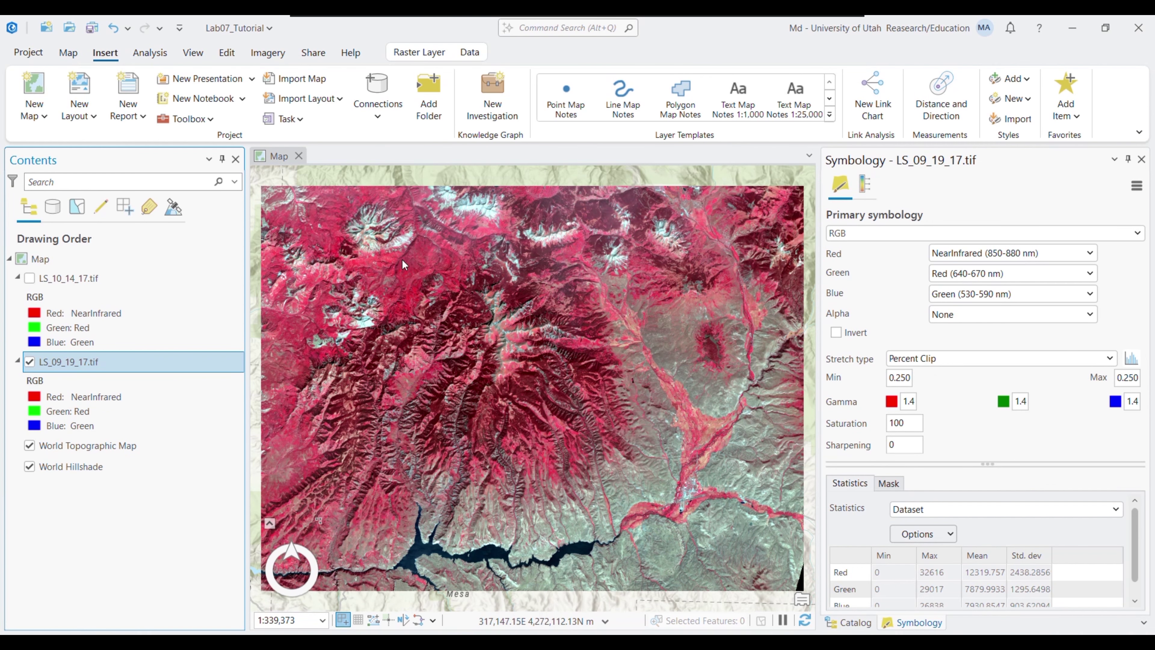
click(151, 52)
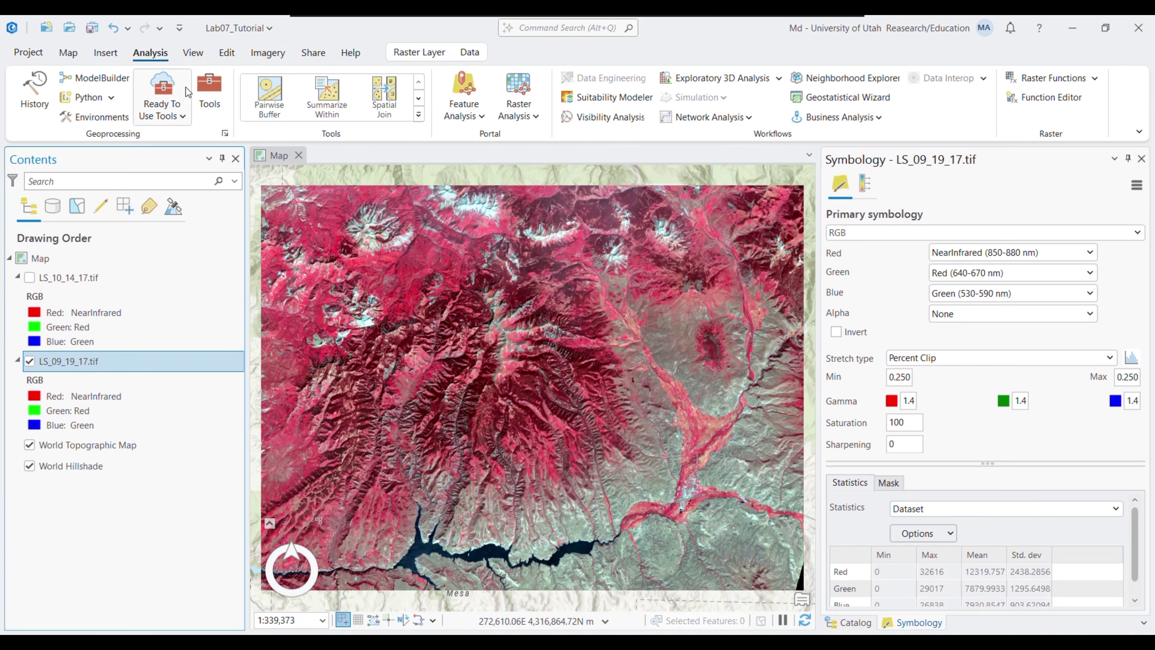
click(204, 93)
text(NDV)
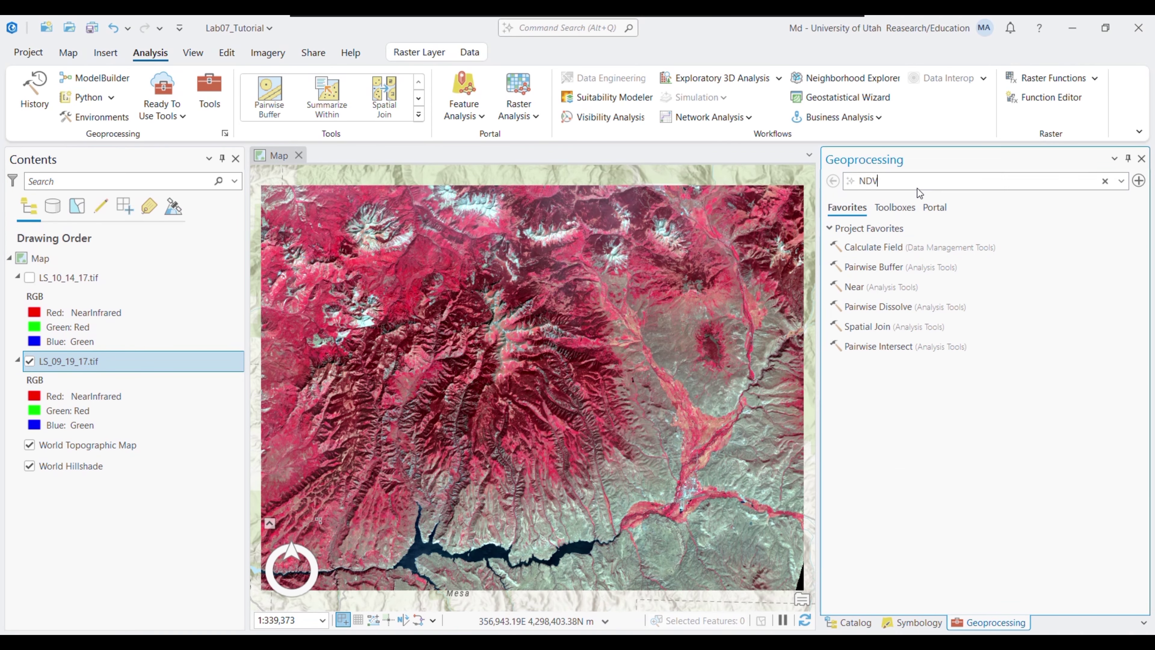
text(I)
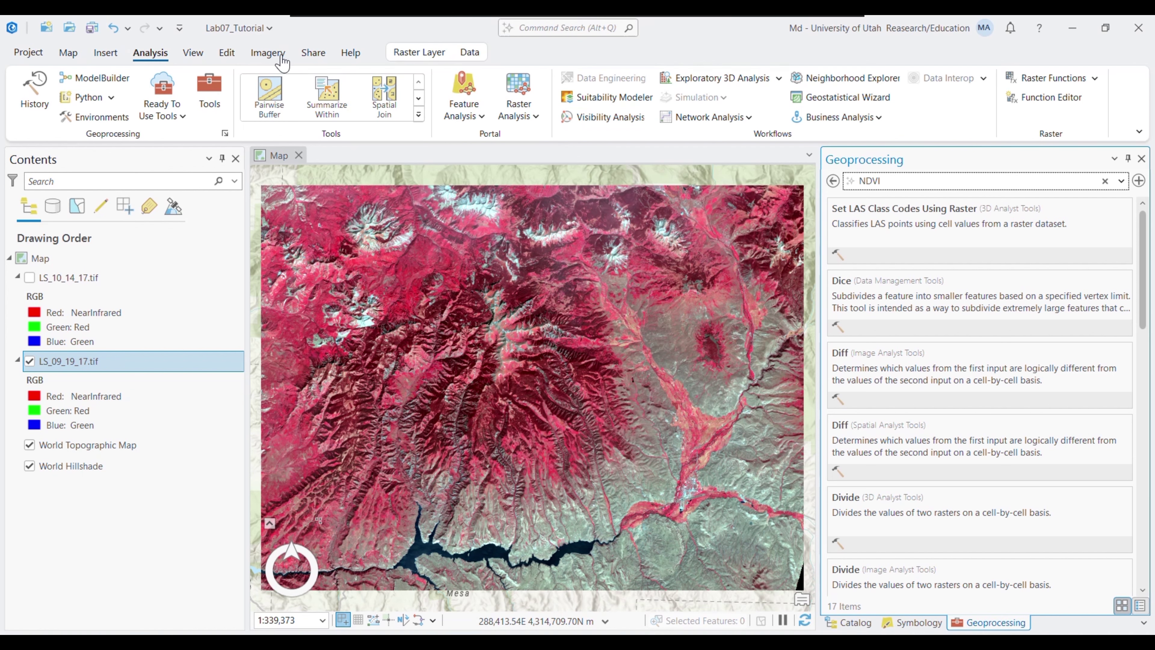
Compute the standard NDVI index for the September image LS_09_19_17.tif with the imagery indices.
click(265, 54)
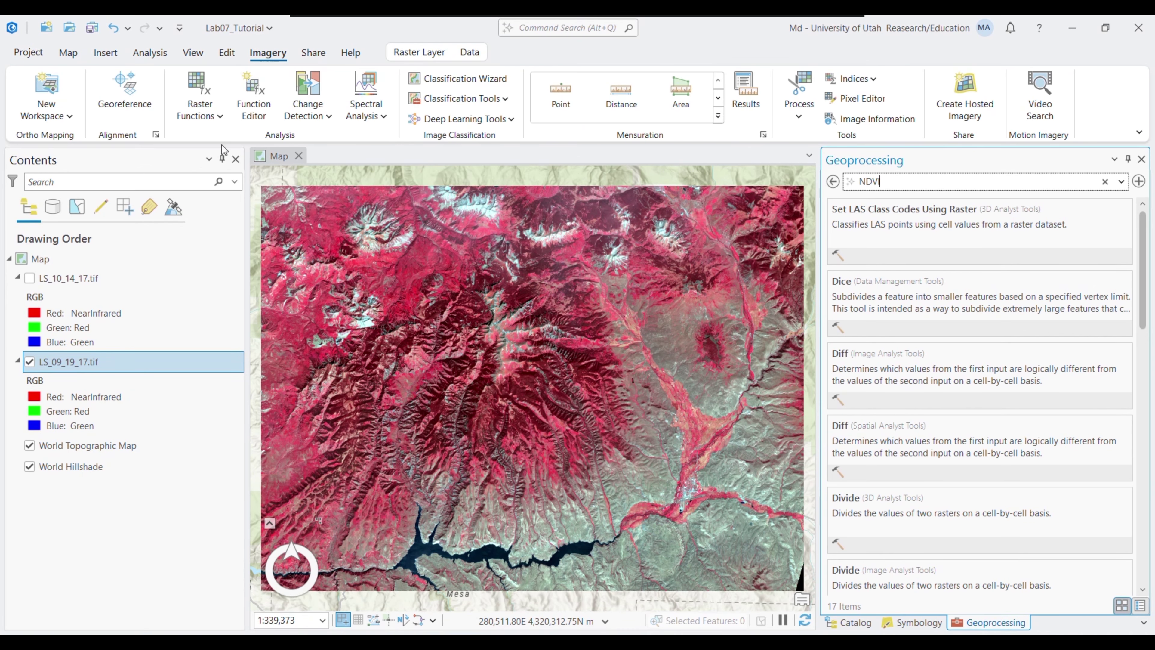
click(200, 119)
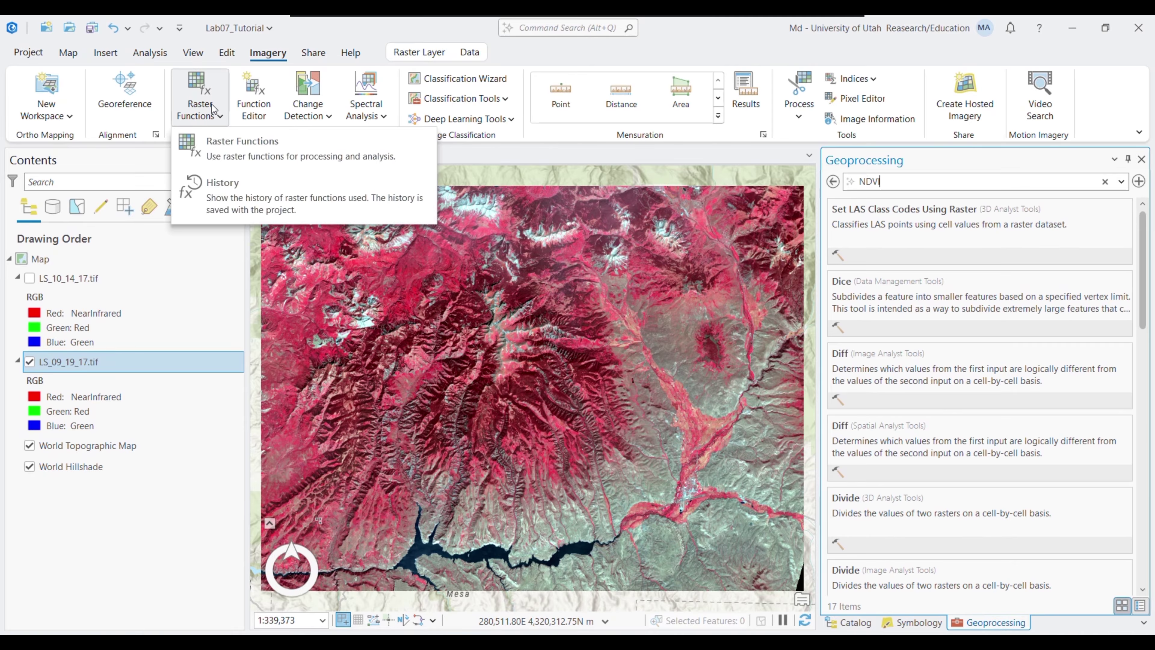
click(503, 52)
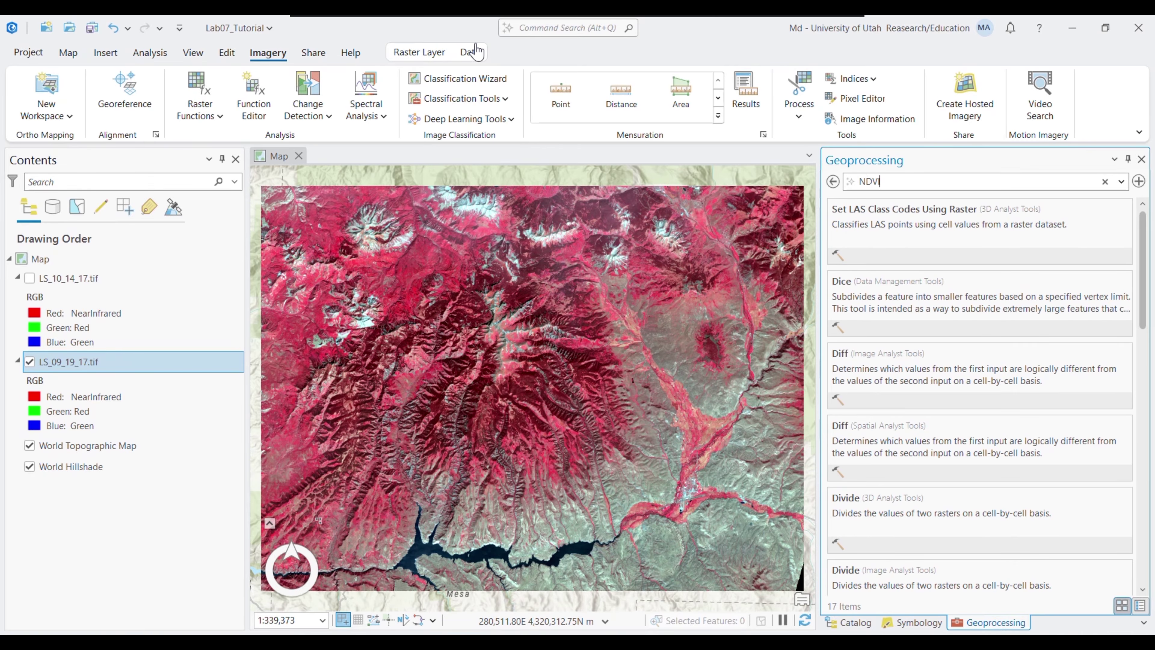
click(866, 79)
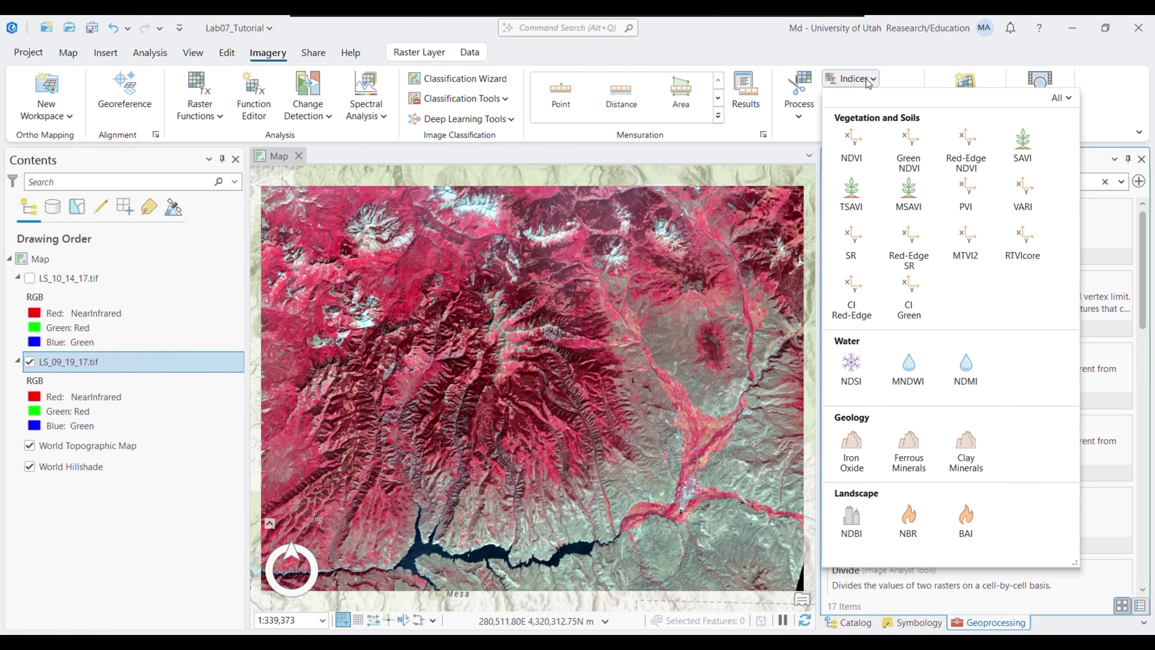
click(846, 154)
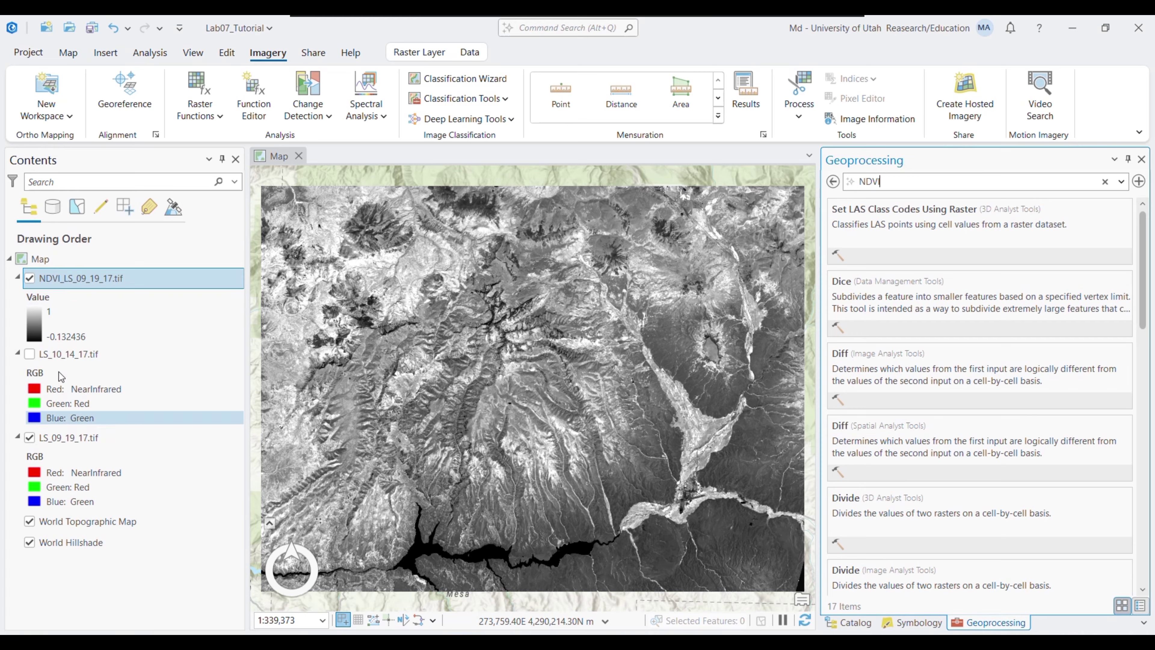
Make LS_10_14_17.tif visible and compute its standard NDVI index as a second NDVI layer.
click(29, 357)
click(74, 355)
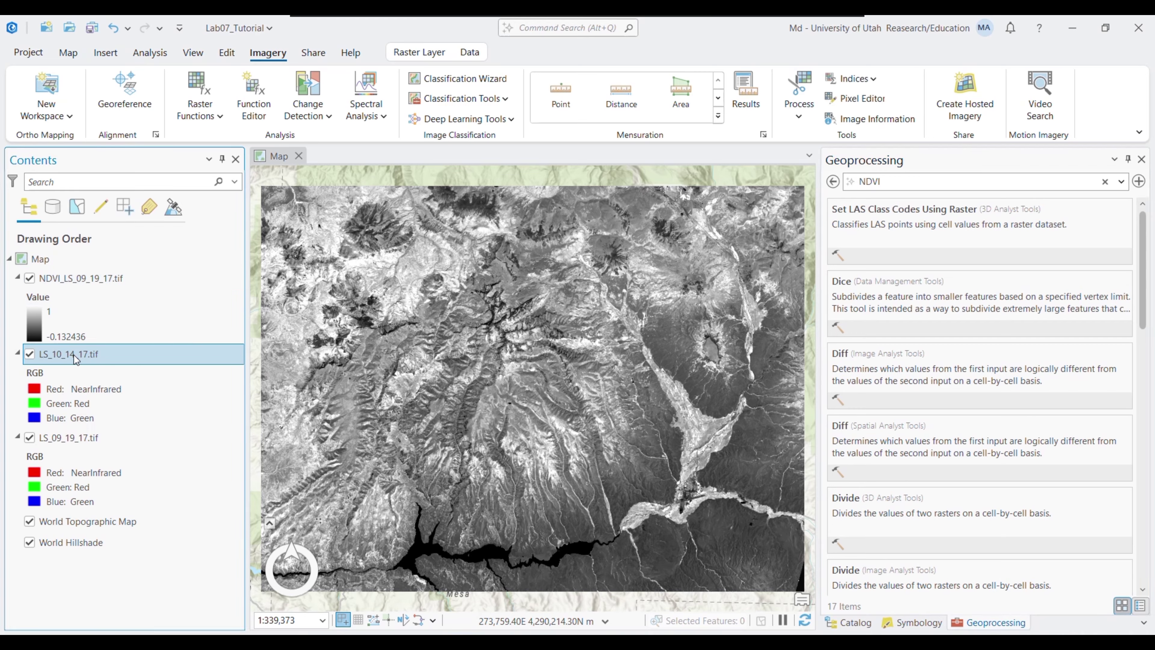
click(854, 81)
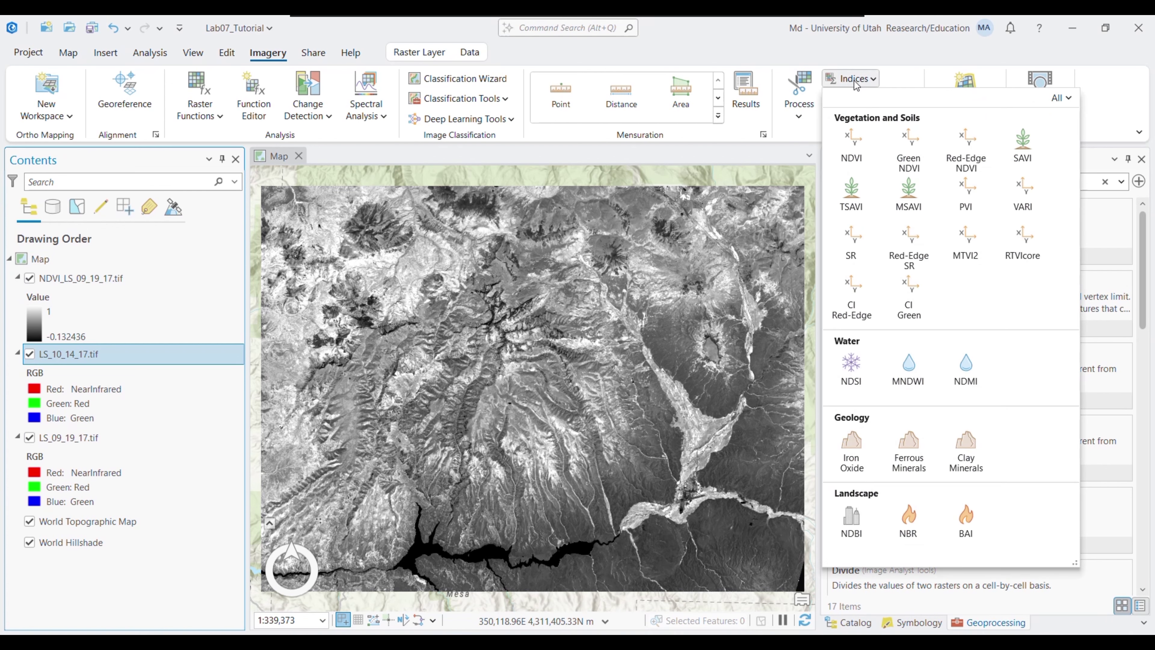
click(854, 150)
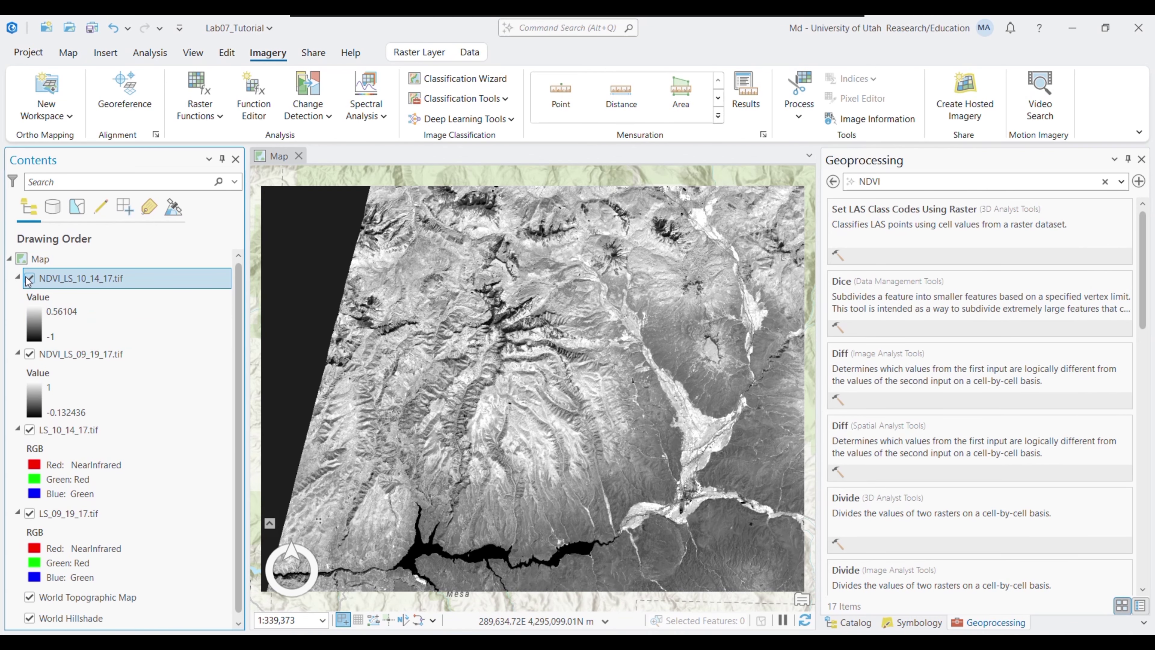
Compare the September and October NDVI rasters by repeatedly hiding and showing NDVI_LS_10_14_17.tif.
click(29, 279)
click(28, 279)
click(29, 278)
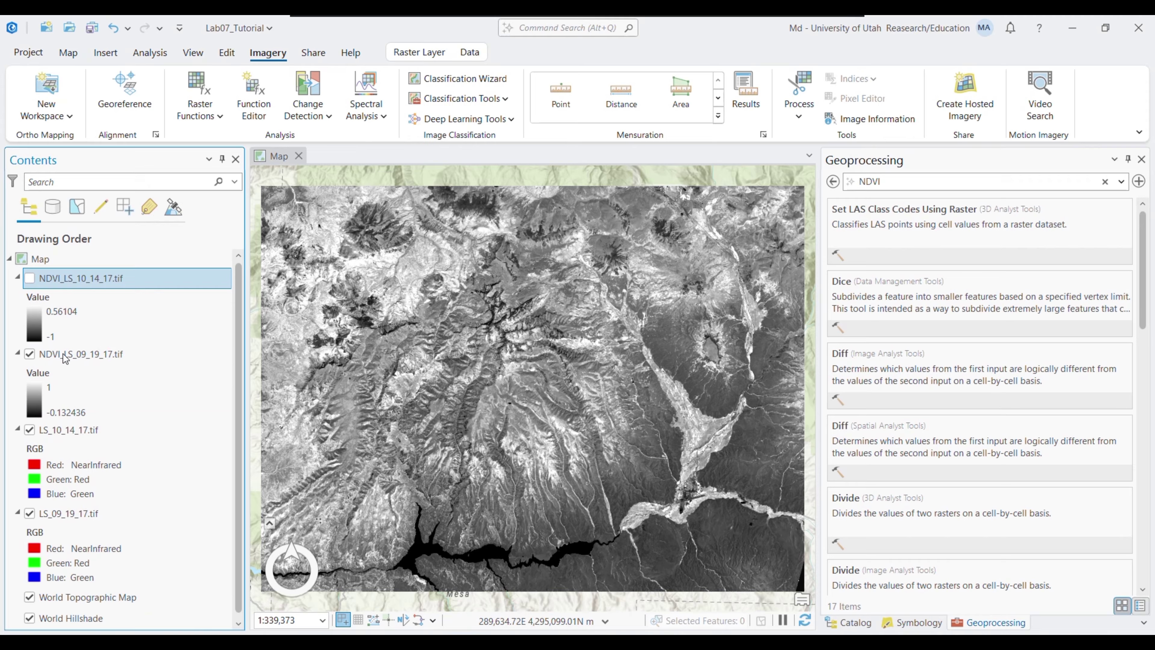
click(29, 278)
click(29, 279)
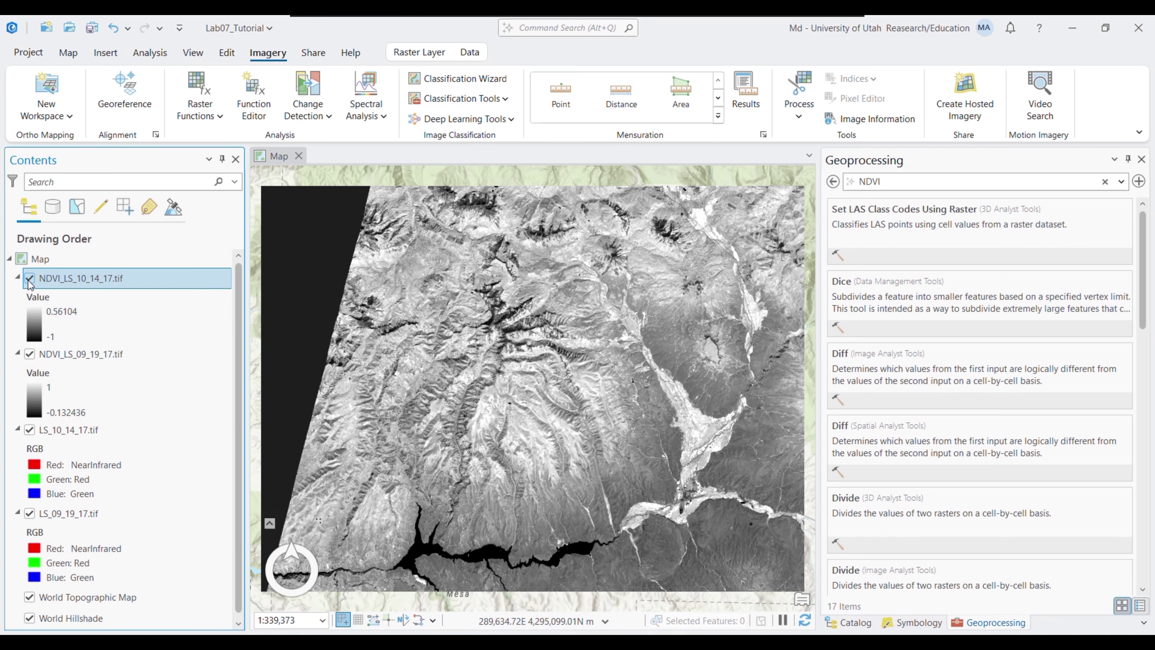
click(30, 279)
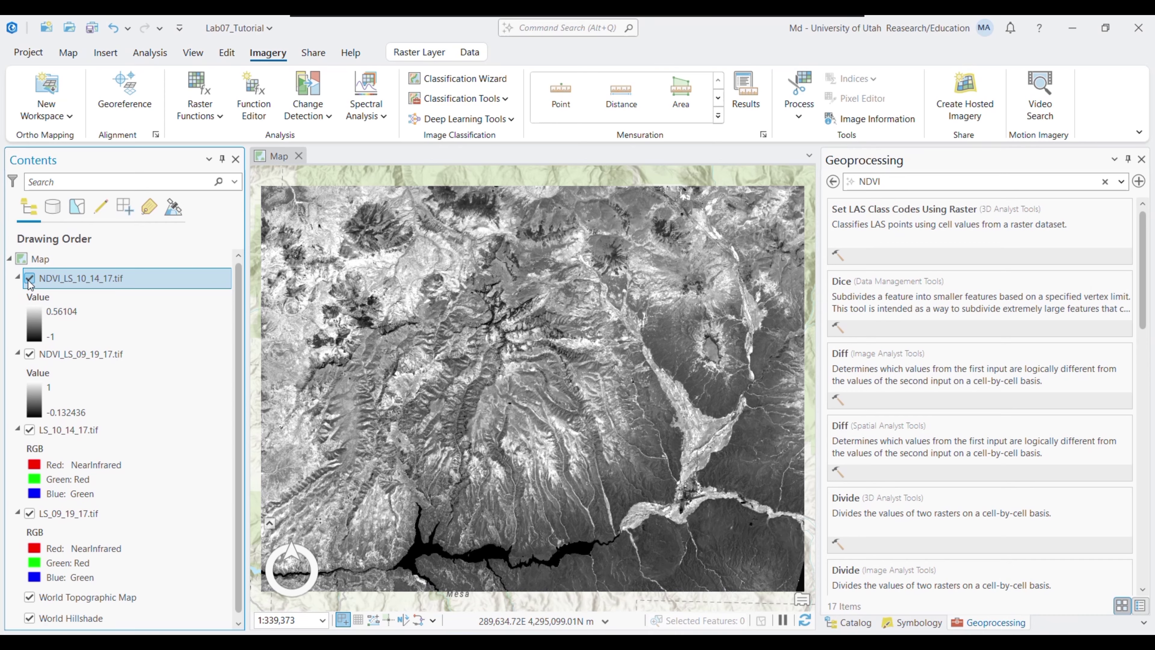
click(30, 279)
click(54, 323)
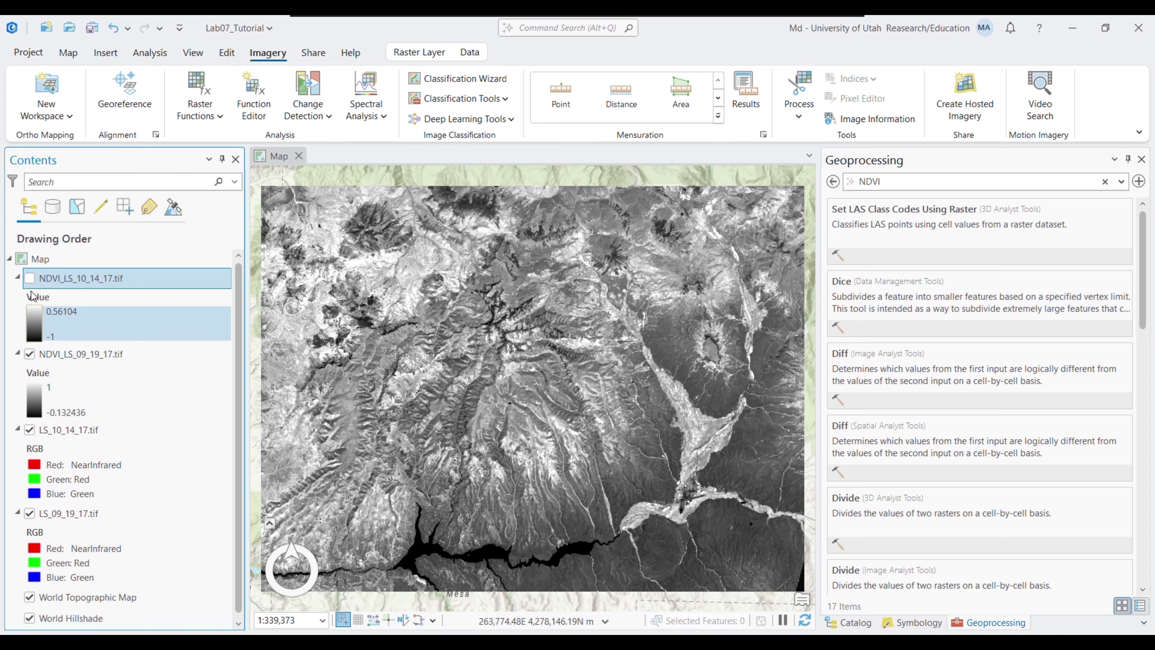
click(28, 281)
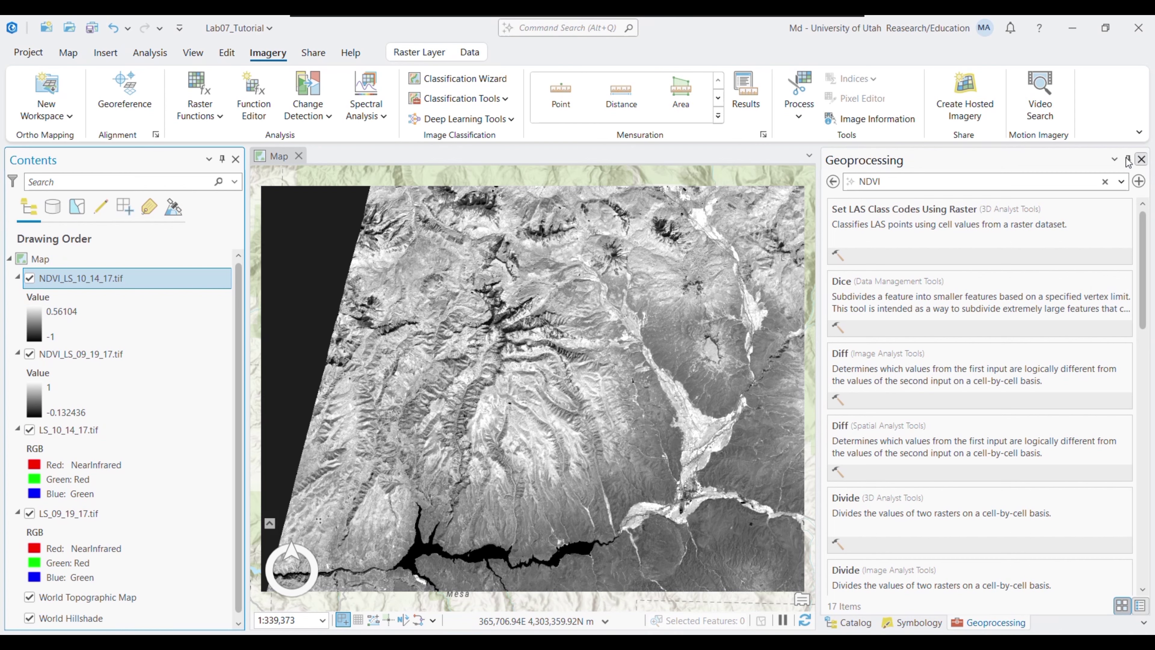
Close the geoprocessing search and examine both NDVI layers' value ranges while toggling NDVI_LS_10_14_17.tif over the September layer.
click(1141, 159)
click(50, 353)
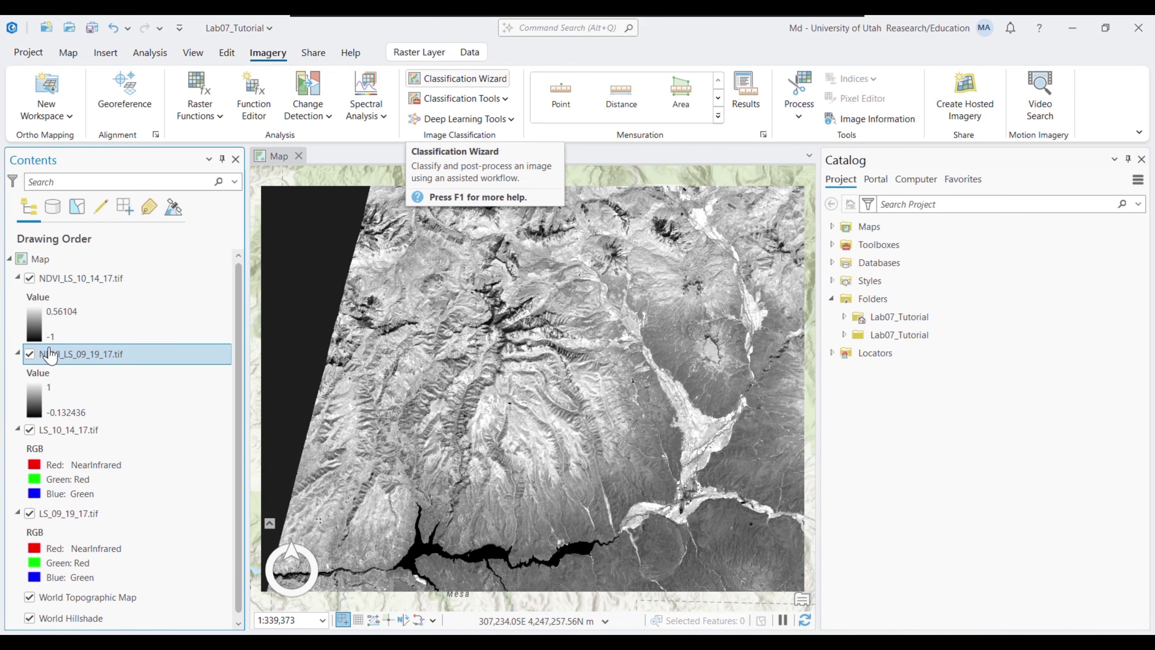
click(30, 278)
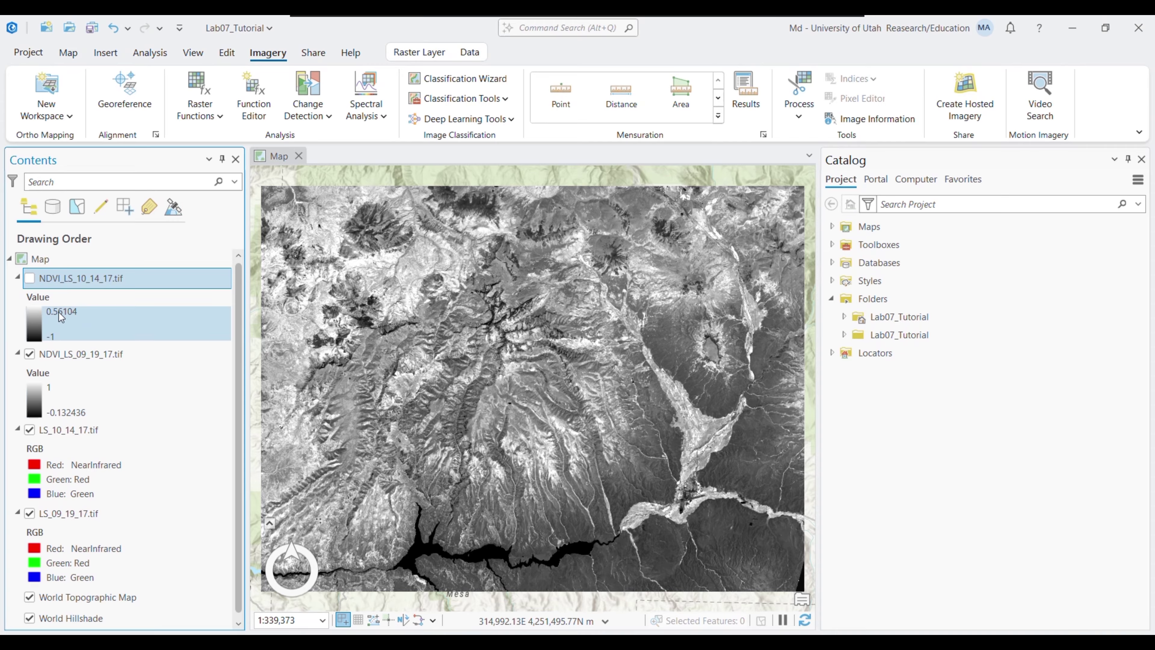
click(30, 278)
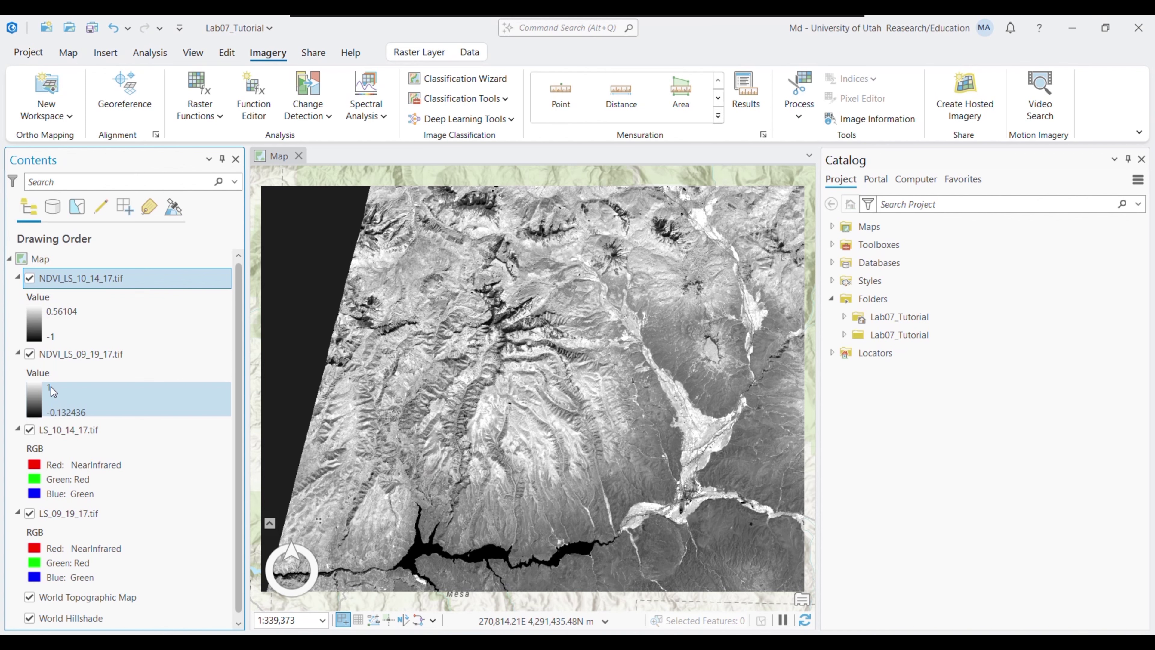
key(space)
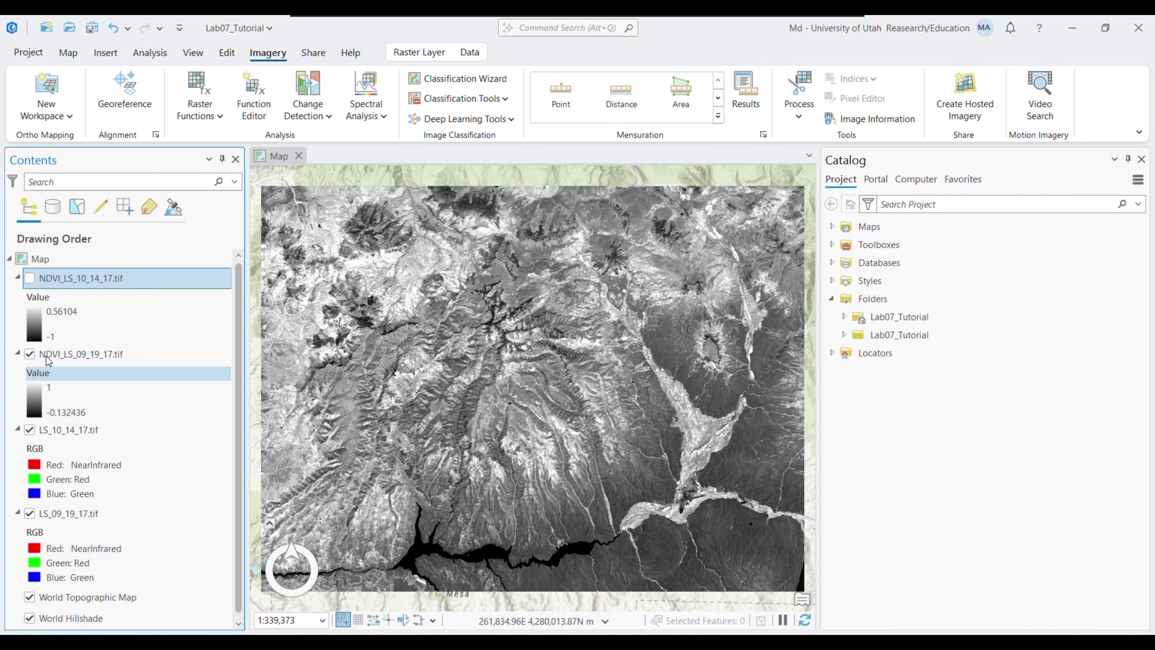
click(29, 278)
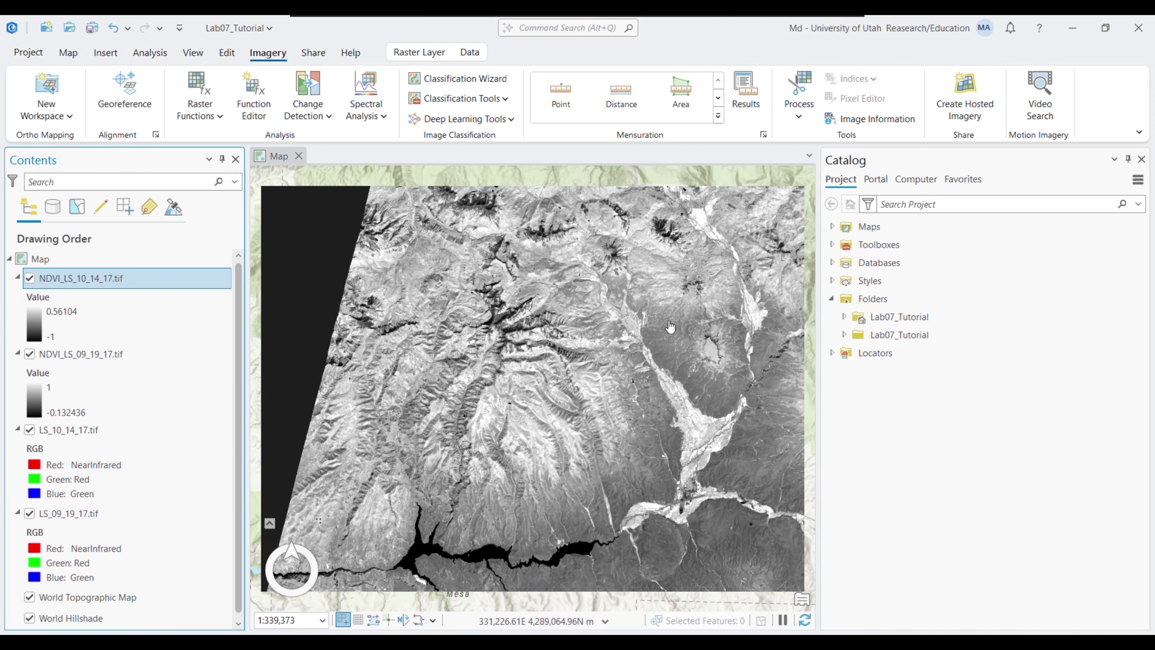
Read step 6 of the lab PDF on thresholding NDVI at 0.35 with Raster Calculator, and return to ArcGIS Pro.
key(alt+Tab)
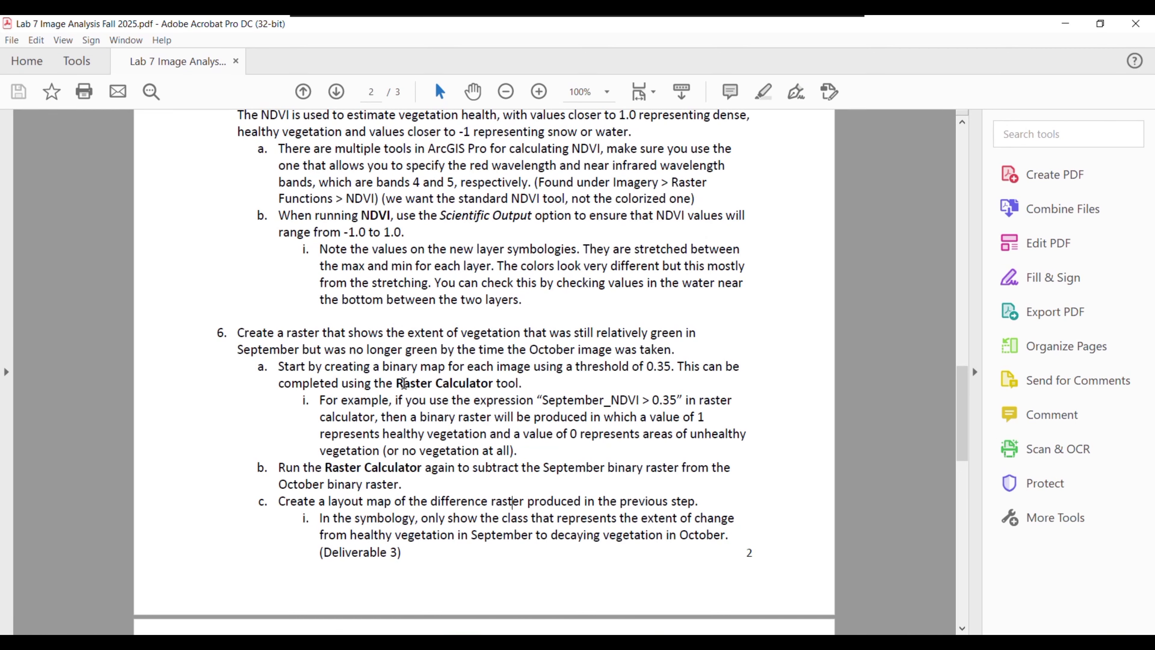
drag(396, 383, 679, 402)
click(543, 401)
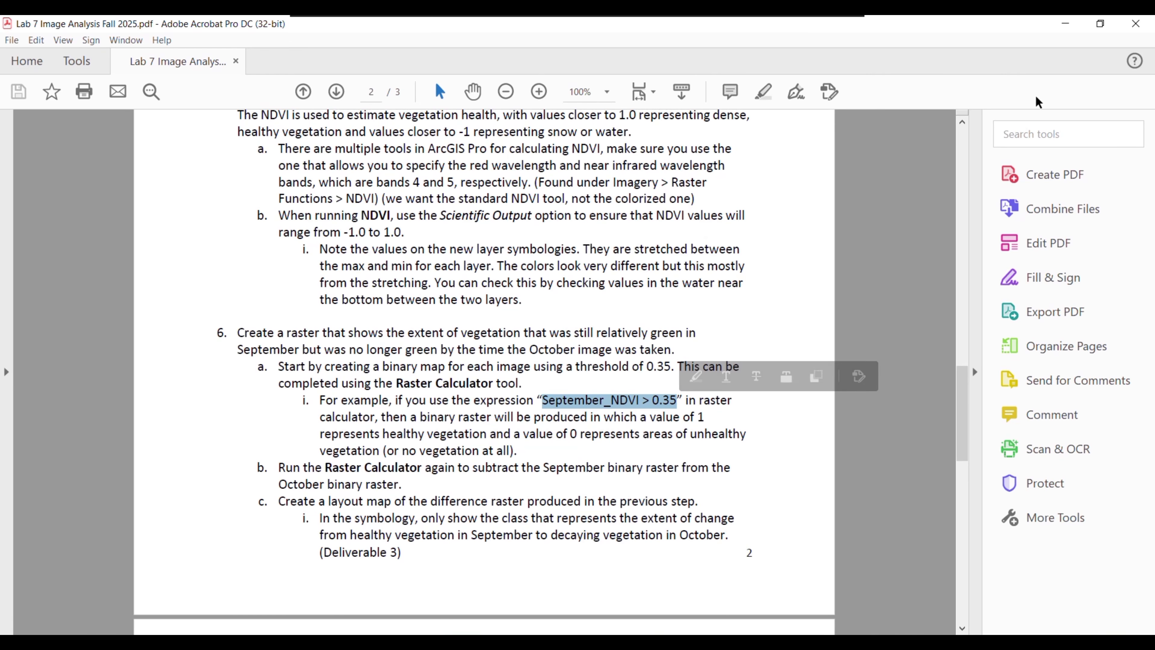
click(1066, 31)
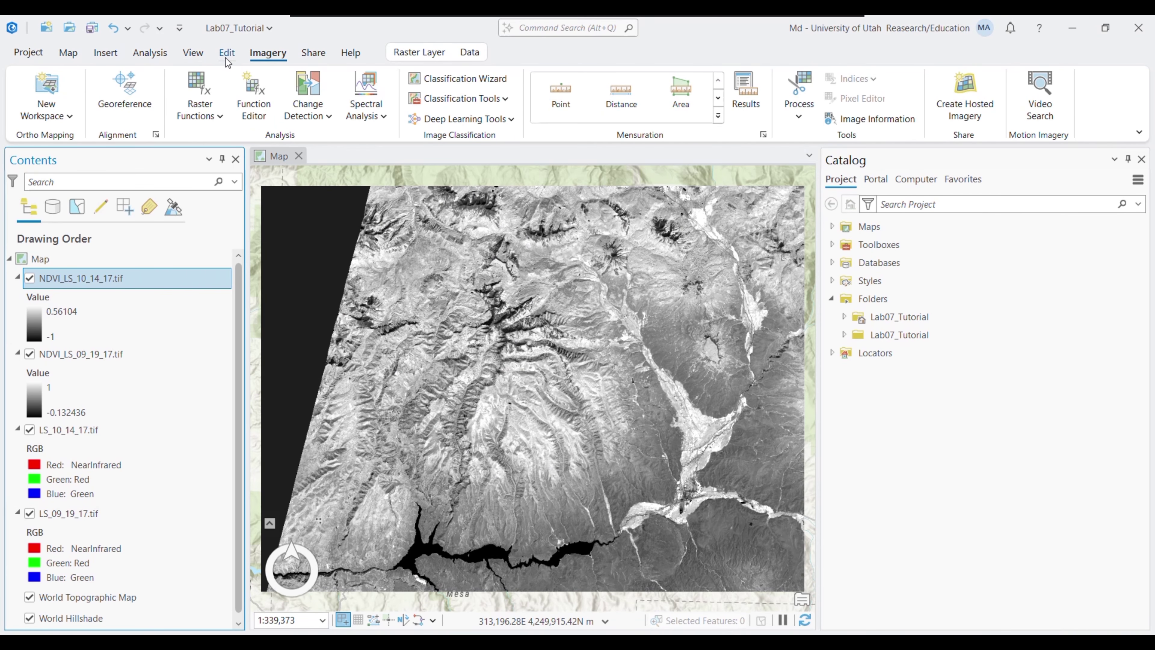
Search the geoprocessing tools for "Raster cal" and open the Raster Calculator.
click(150, 52)
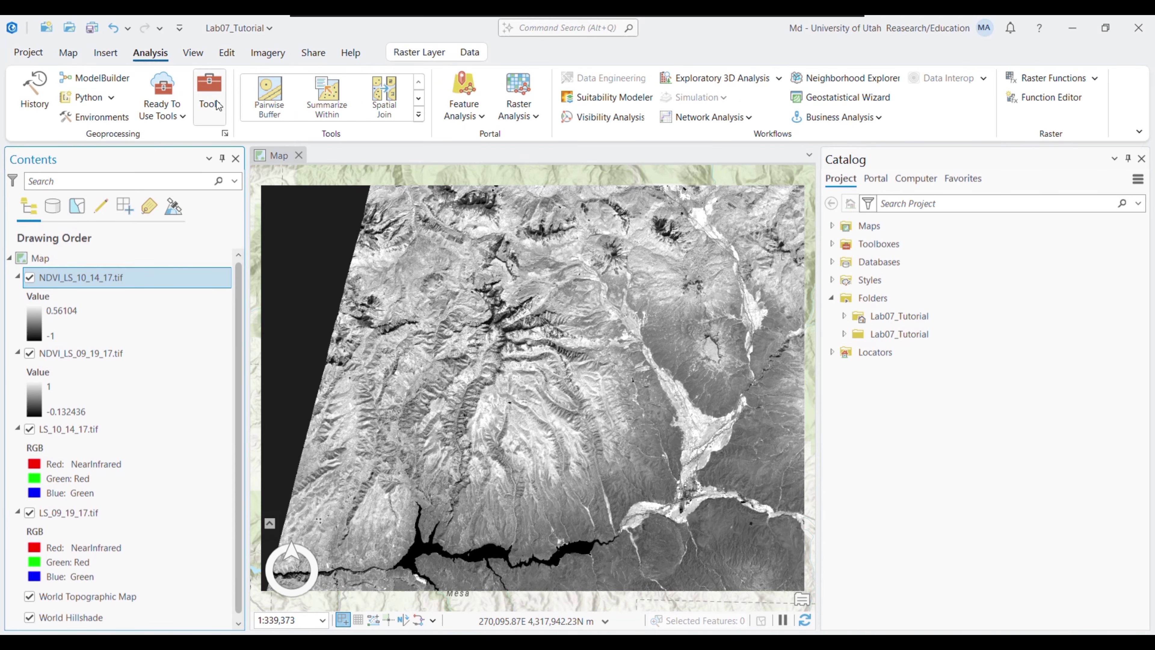
click(210, 104)
click(267, 57)
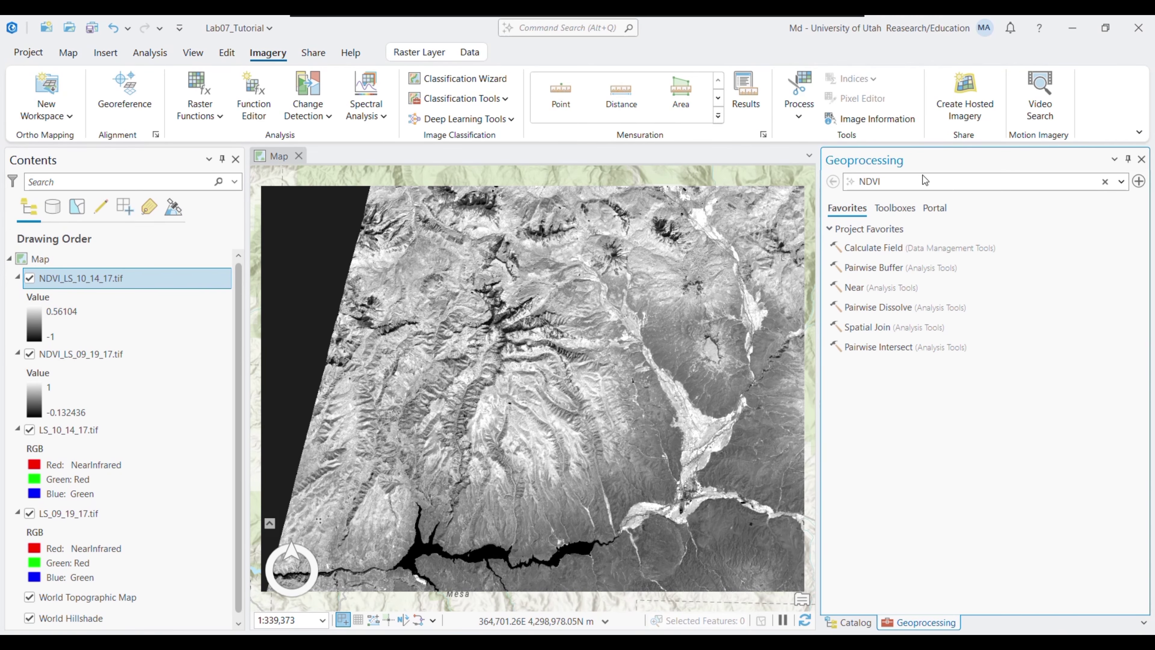
key(ctrl+a)
key(BackSpace)
text(R)
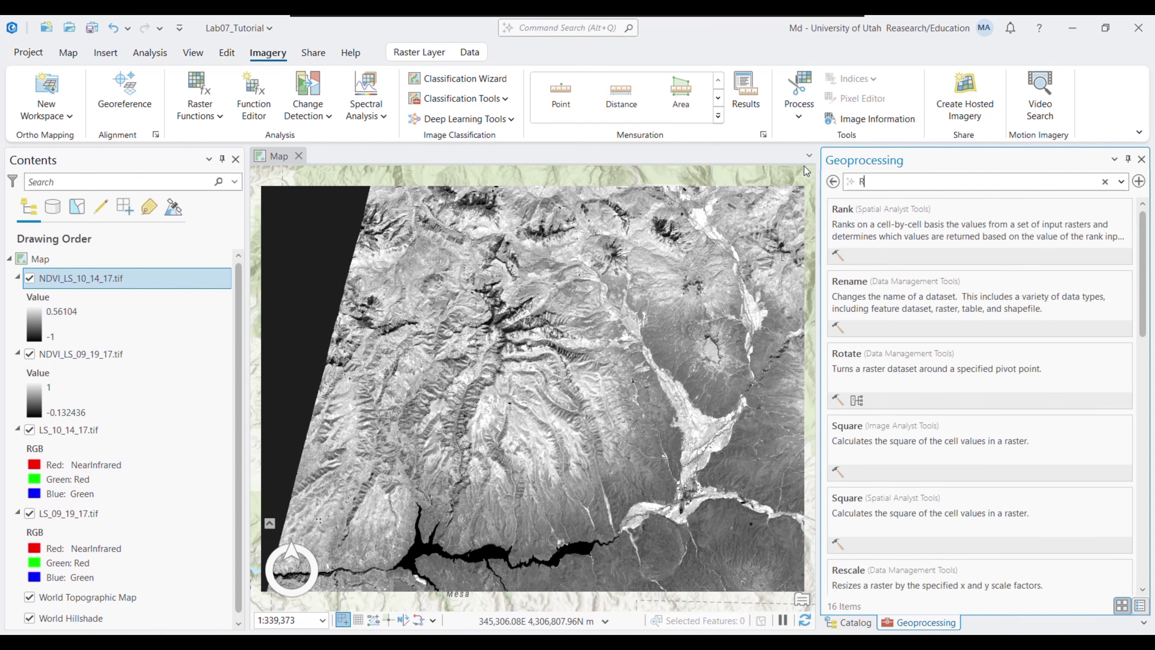
text(aster cal)
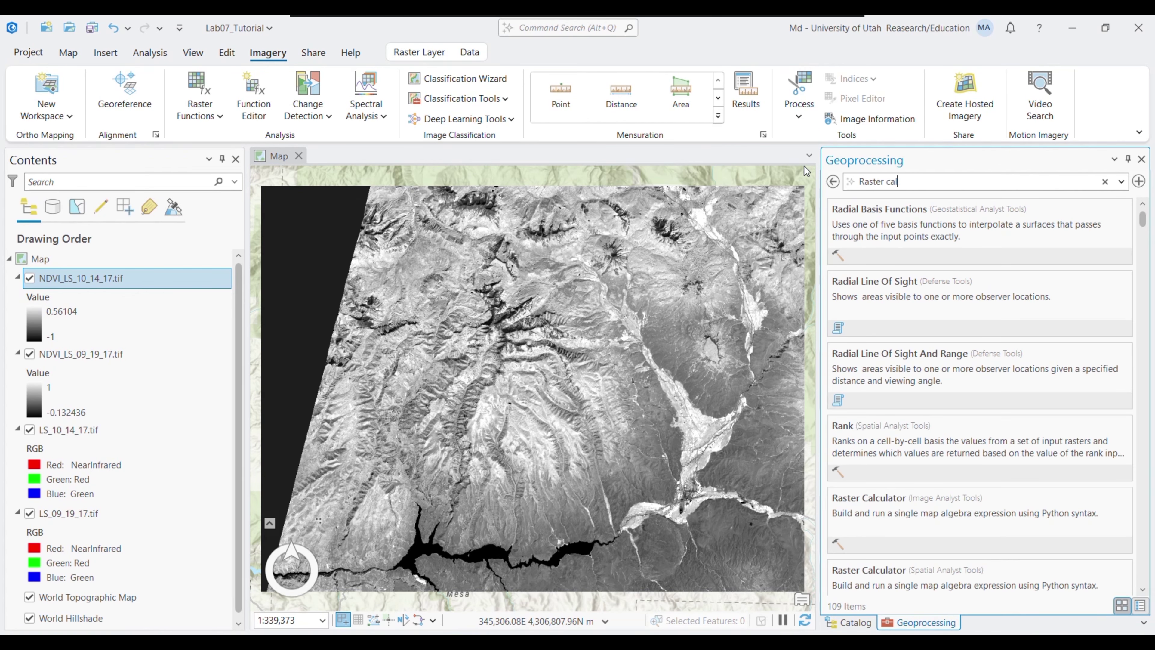
click(959, 238)
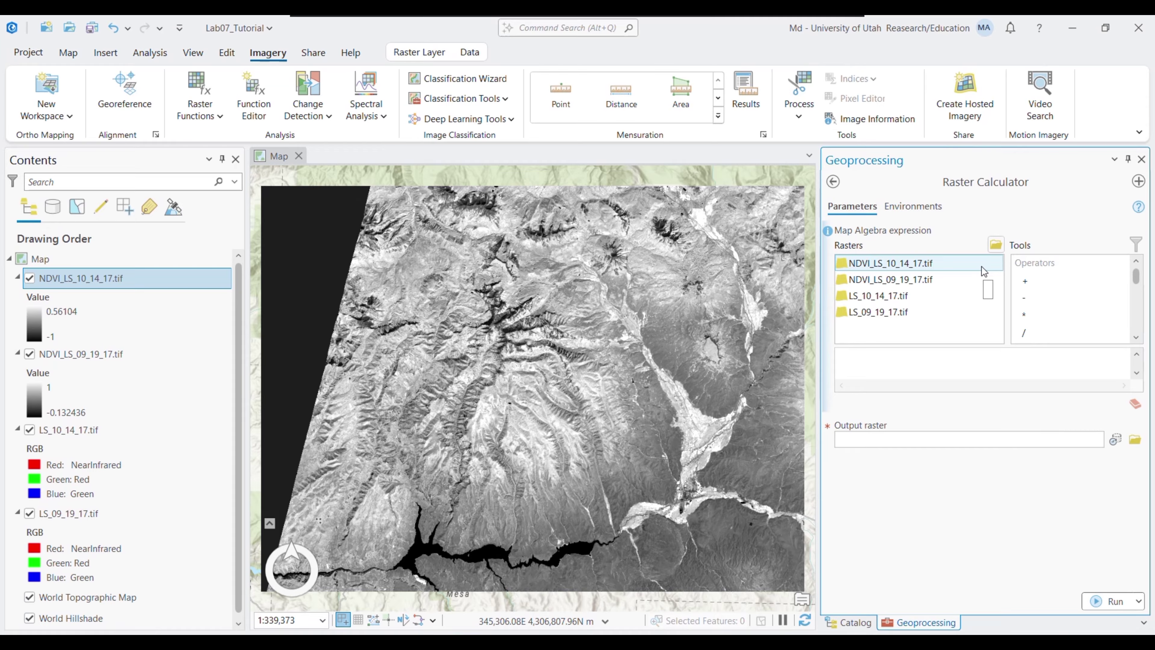
Review the binary-map instructions in step 6 of the lab PDF, and return to ArcGIS Pro.
click(913, 265)
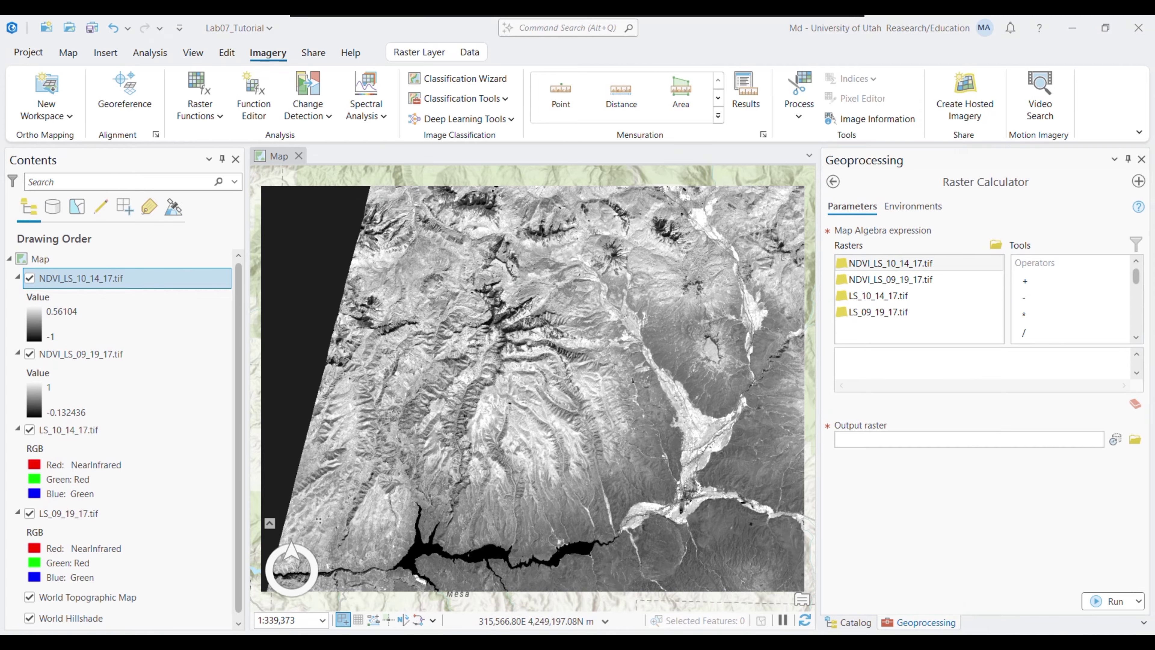
key(alt+Tab)
click(577, 403)
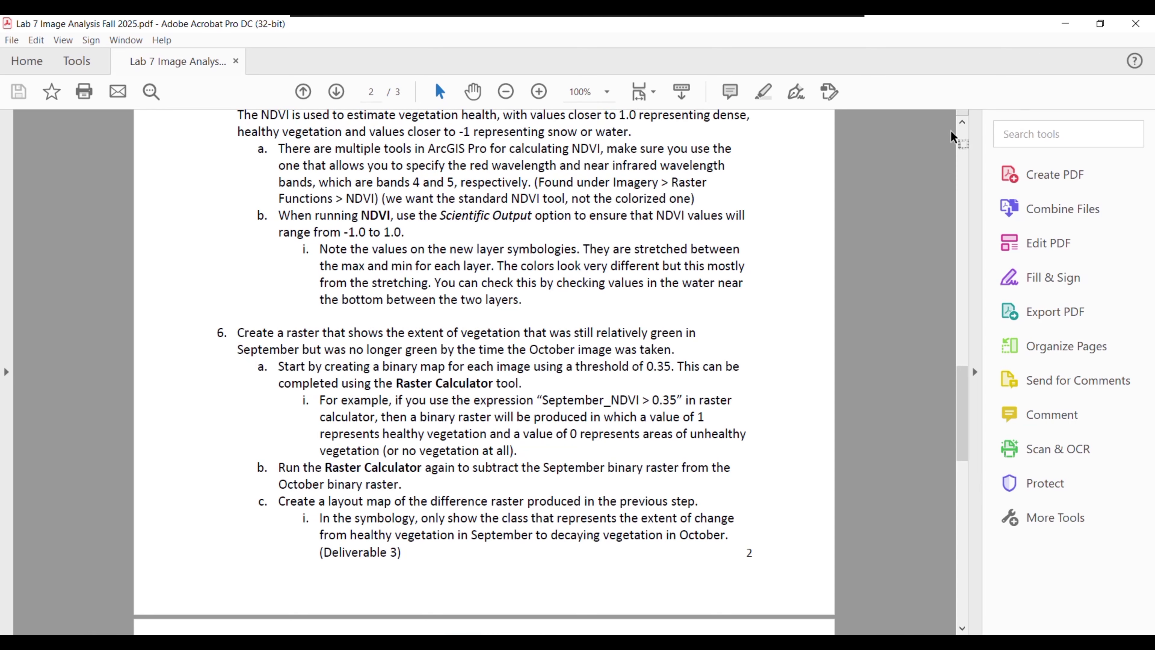
click(1069, 24)
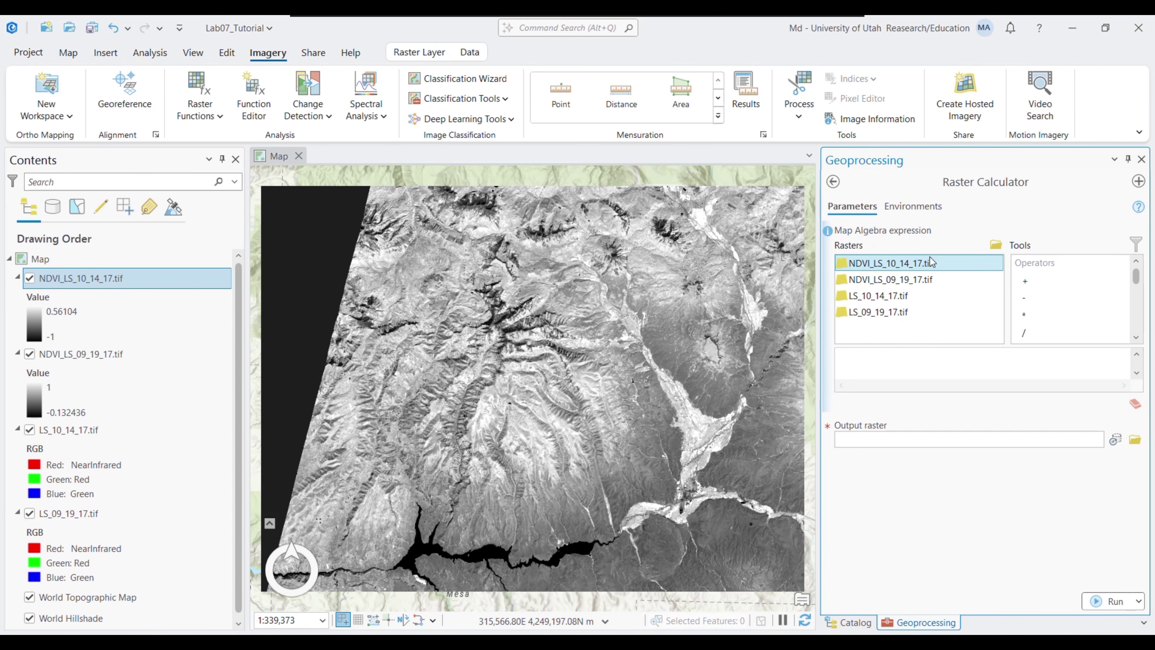
Build the Raster Calculator expression "NDVI_LS_10_14_17.tif" > 0.35 to threshold the October NDVI raster.
double_click(913, 264)
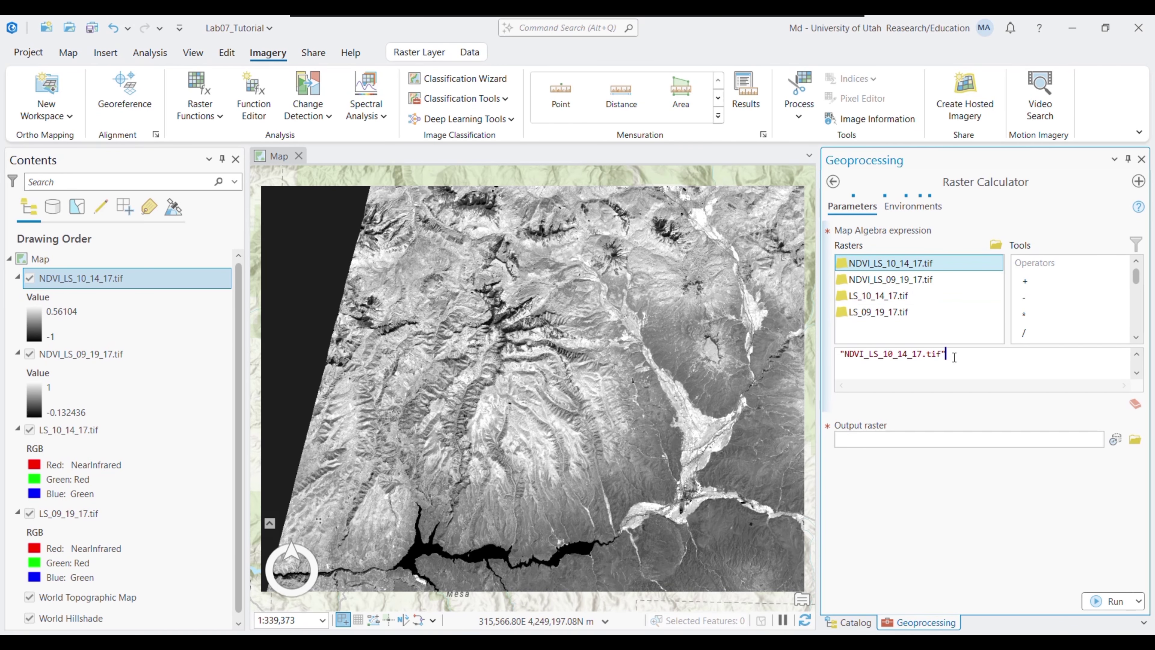
drag(1136, 276, 1138, 285)
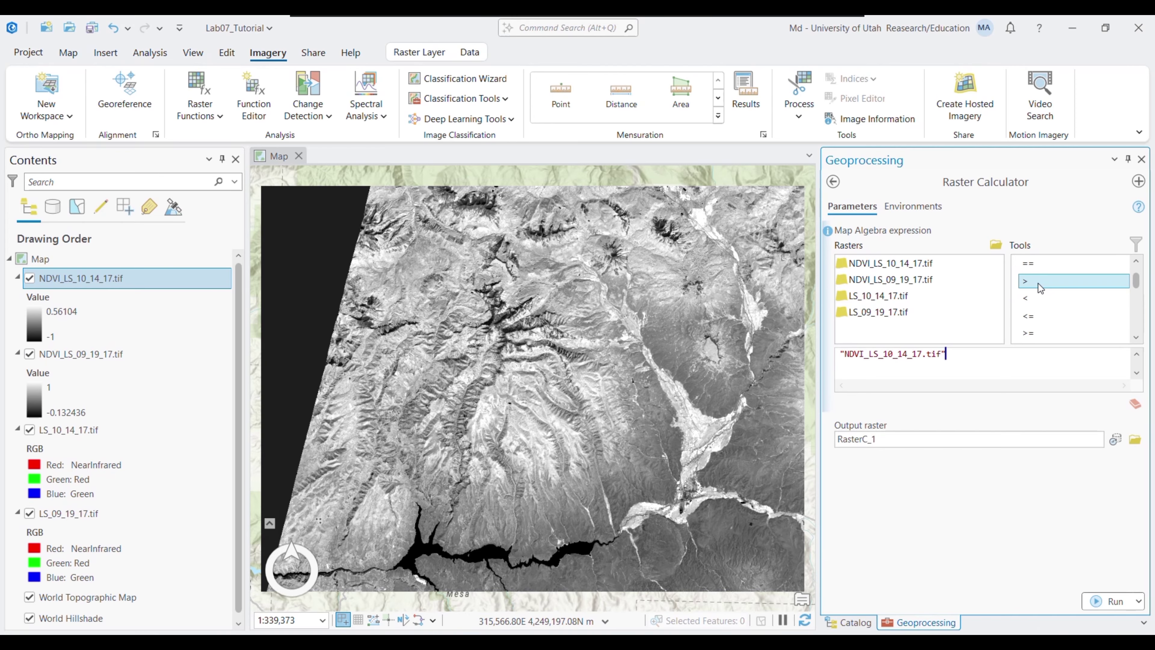
double_click(1039, 284)
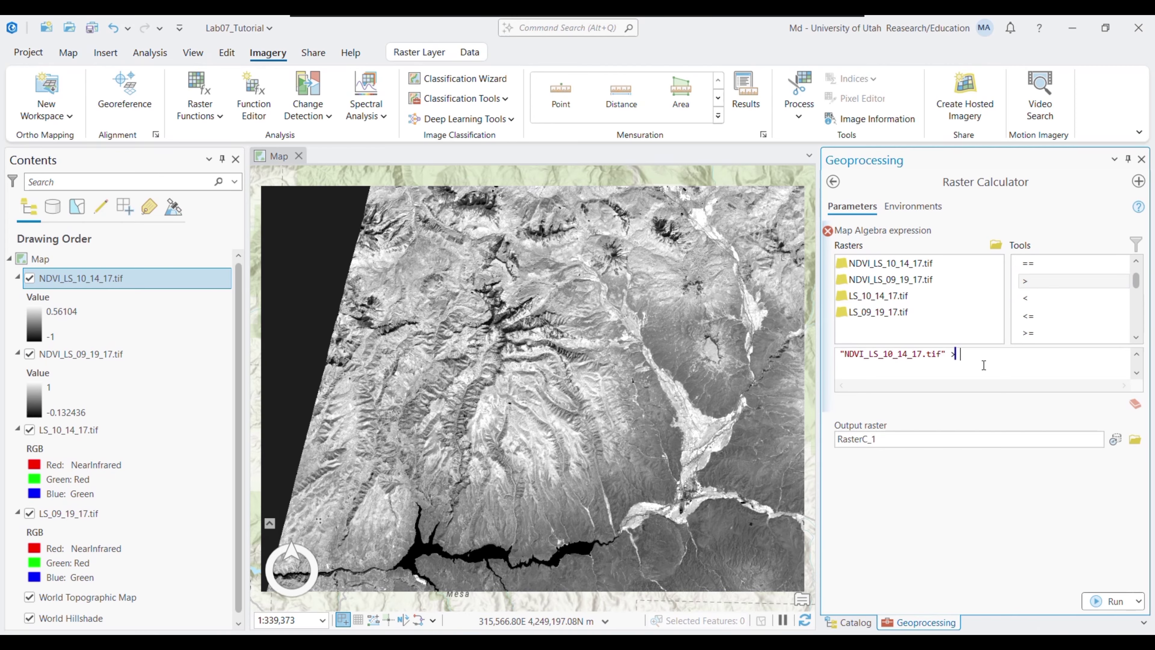
text(0.35)
click(964, 502)
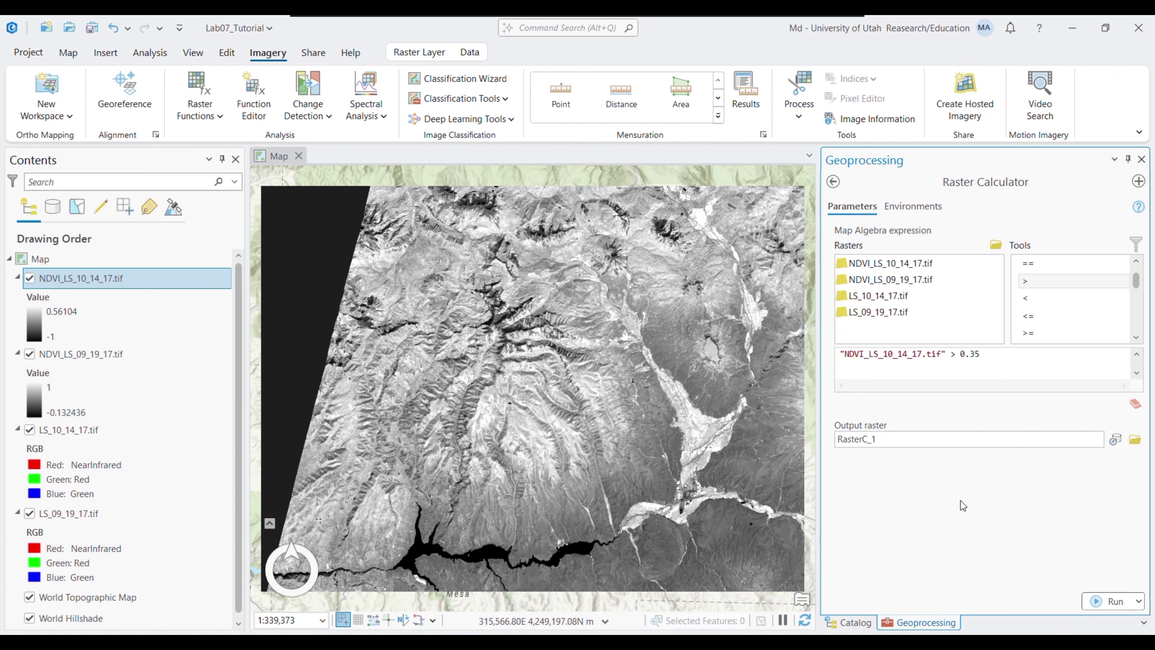
Check the threshold value in the example expression of step 6a in the lab PDF, and return to ArcGIS Pro.
key(alt+Tab)
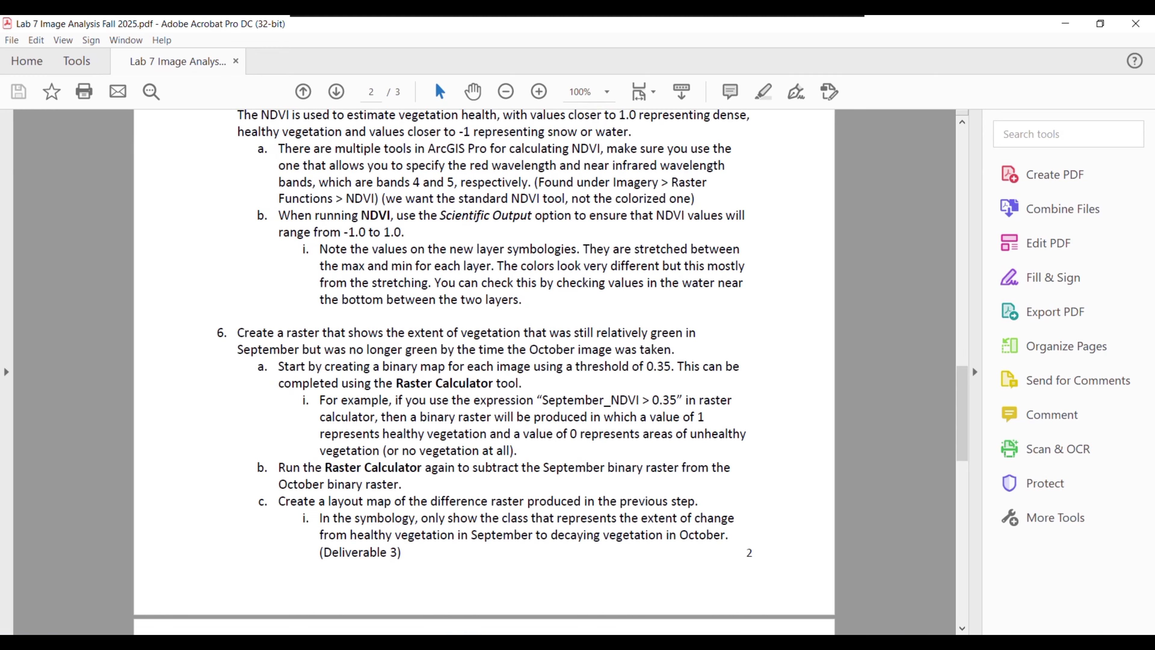
drag(652, 400, 678, 401)
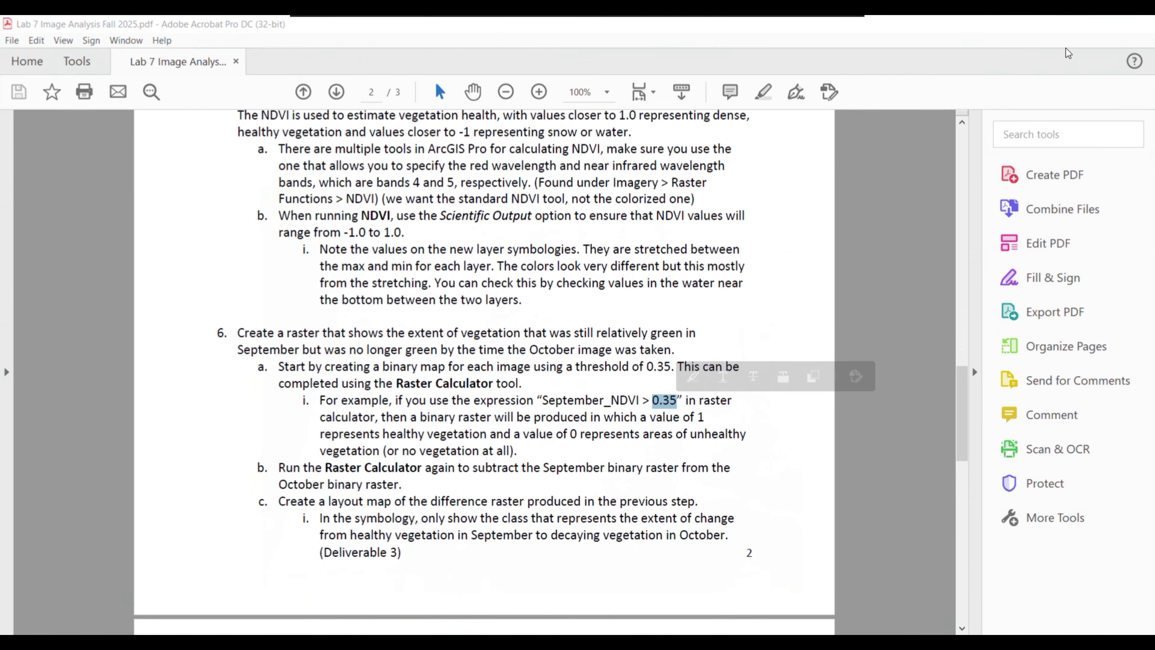
click(1073, 30)
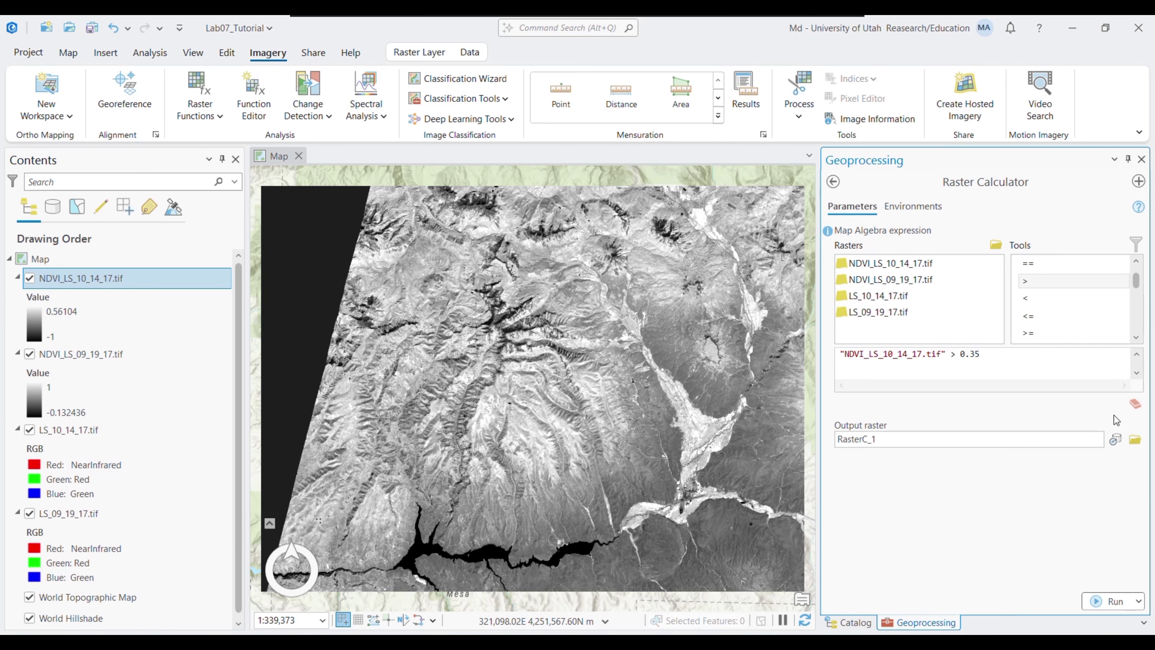
Set the output raster to Oct_Veg inside Lab07_Tutorial.gdb and run the Raster Calculator.
click(1135, 442)
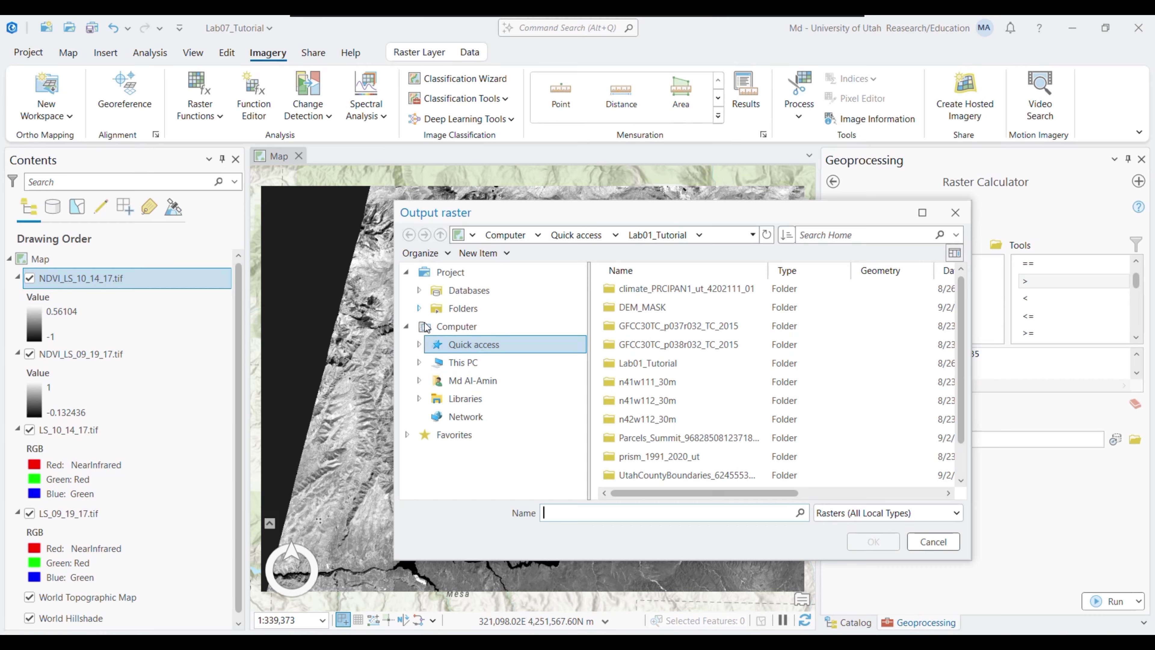
click(419, 308)
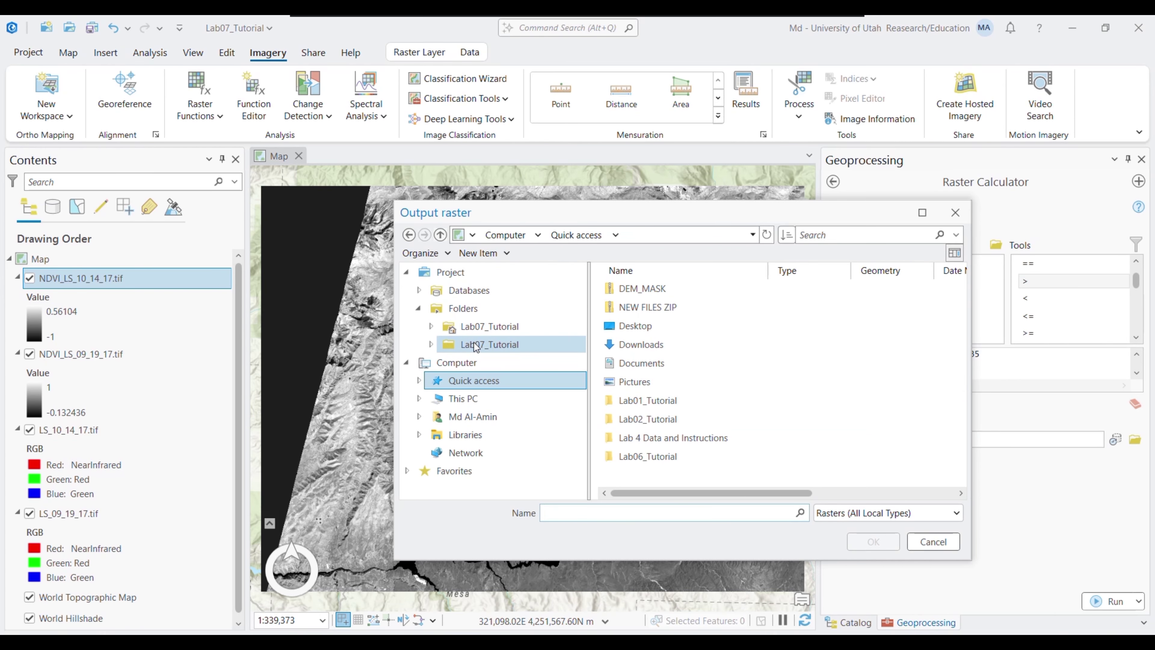
click(500, 327)
click(659, 288)
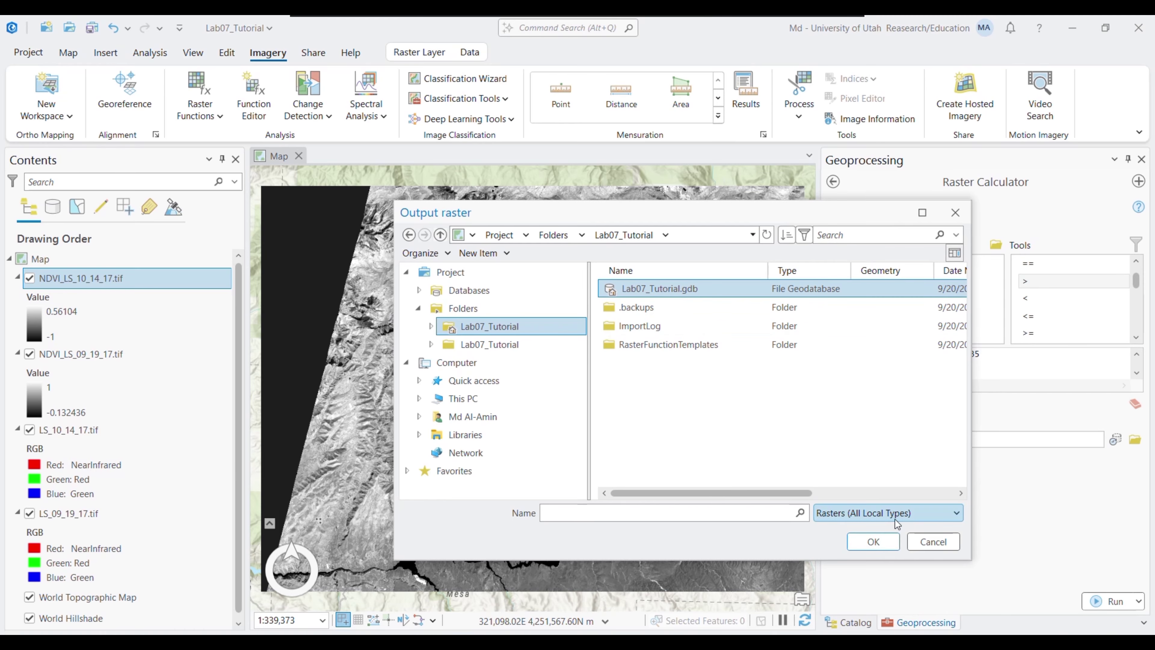
click(881, 542)
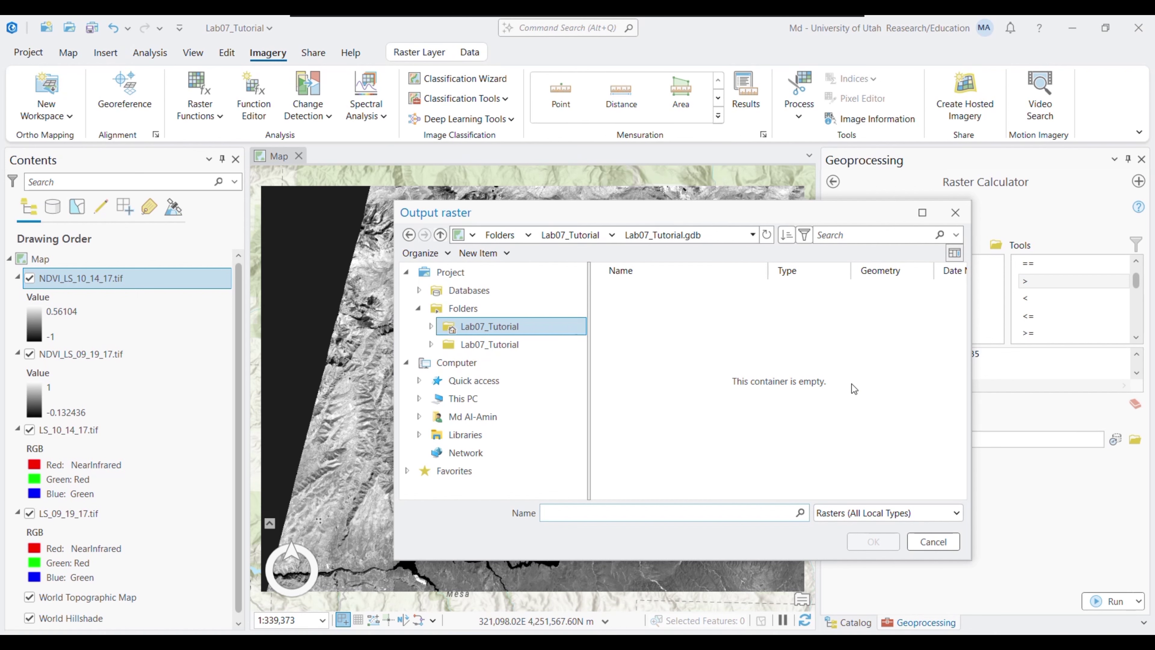
text(Oct)
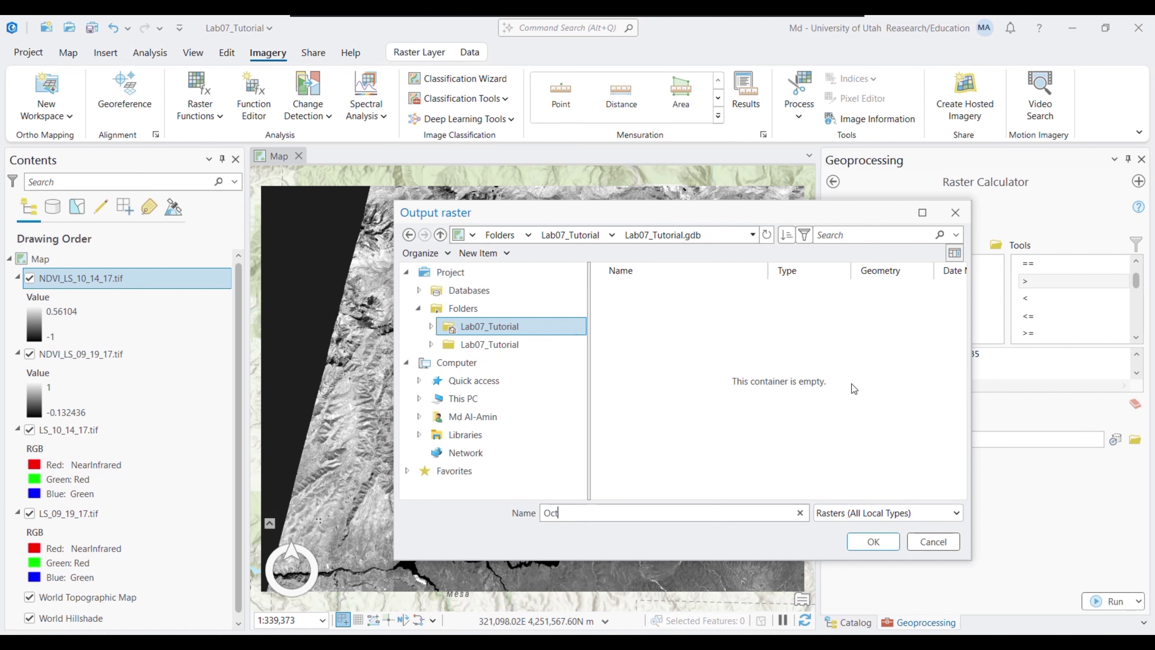
text(_Veg)
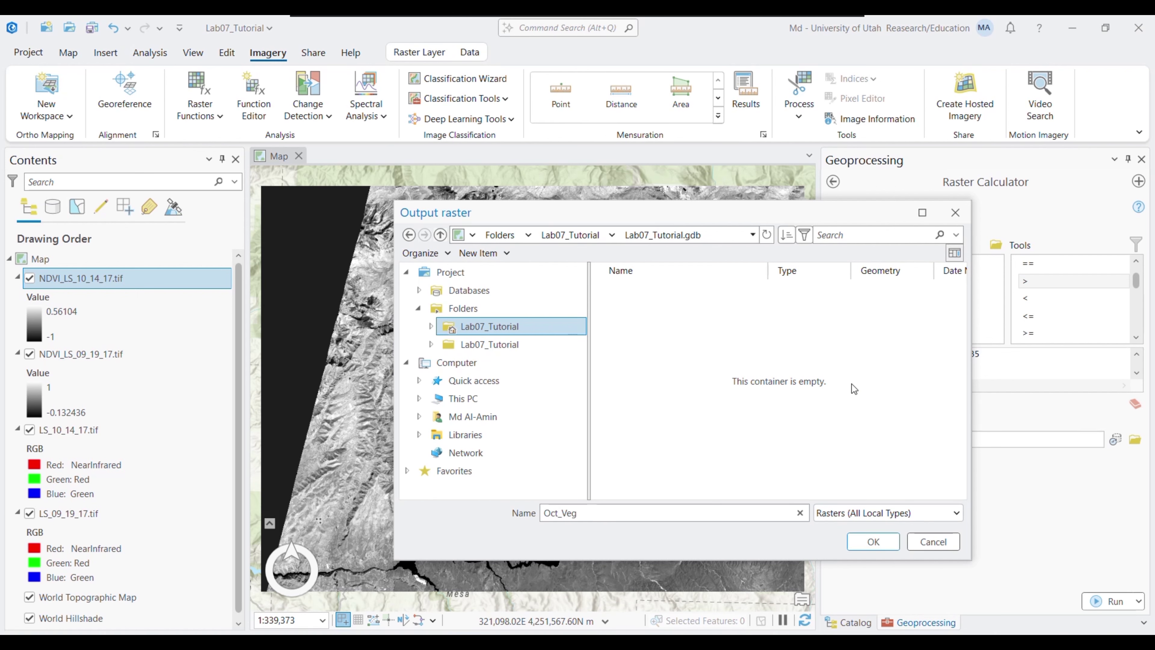
click(880, 546)
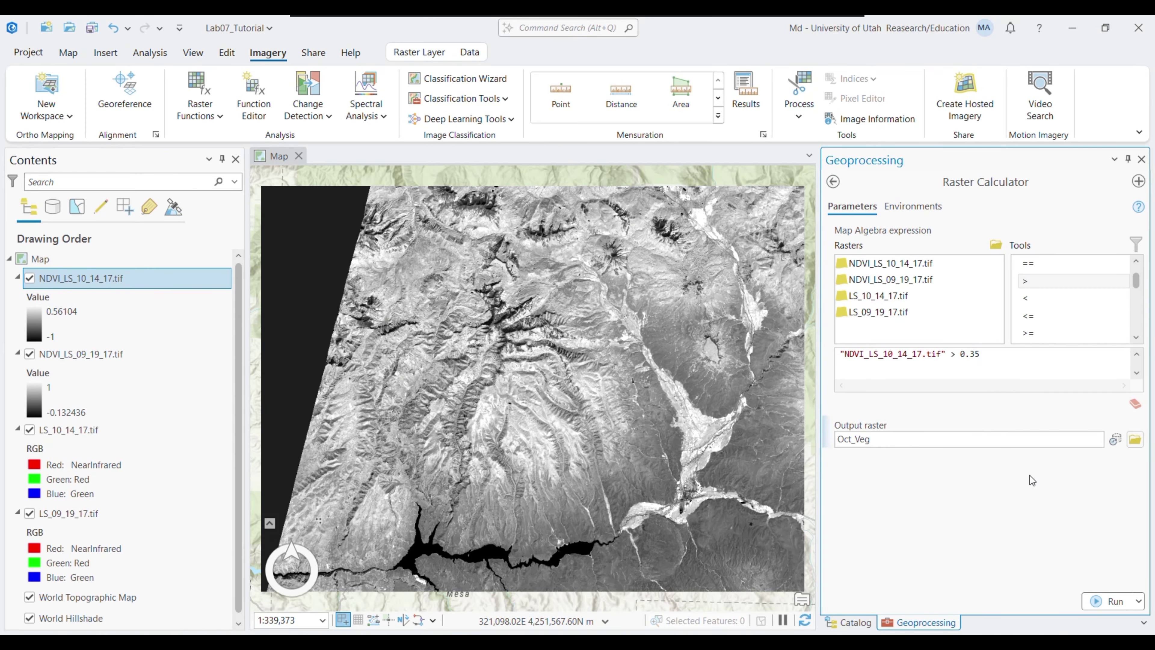
click(1115, 602)
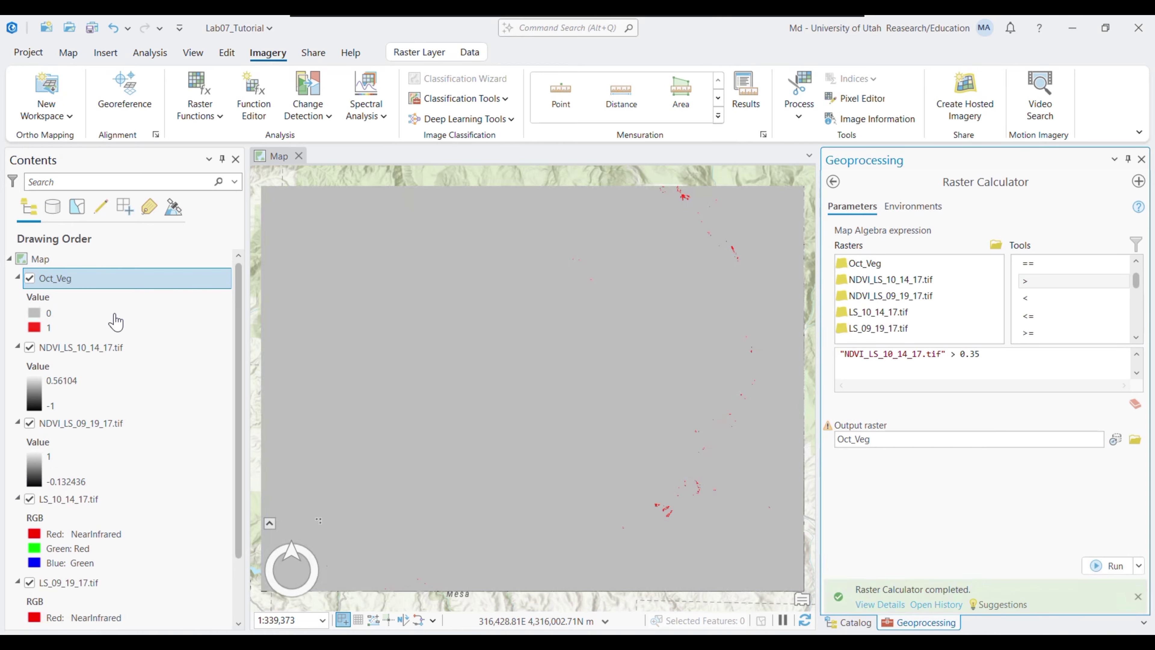
Change the symbol color of value 1 in the Oct_Veg layer to dark green.
click(35, 328)
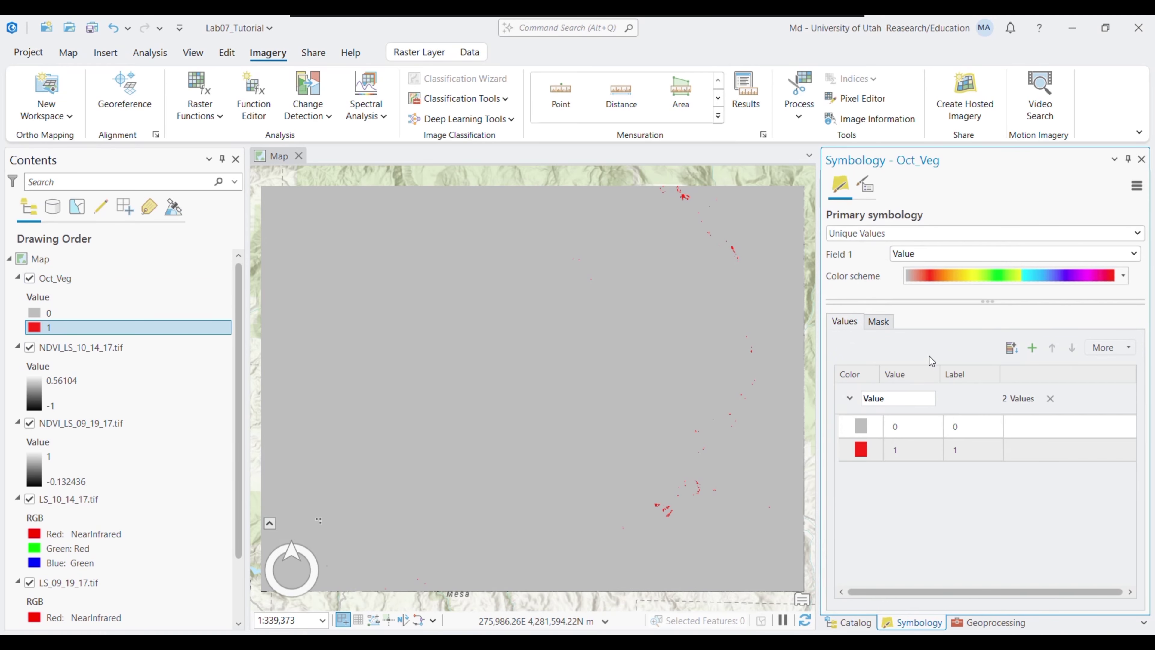
click(861, 450)
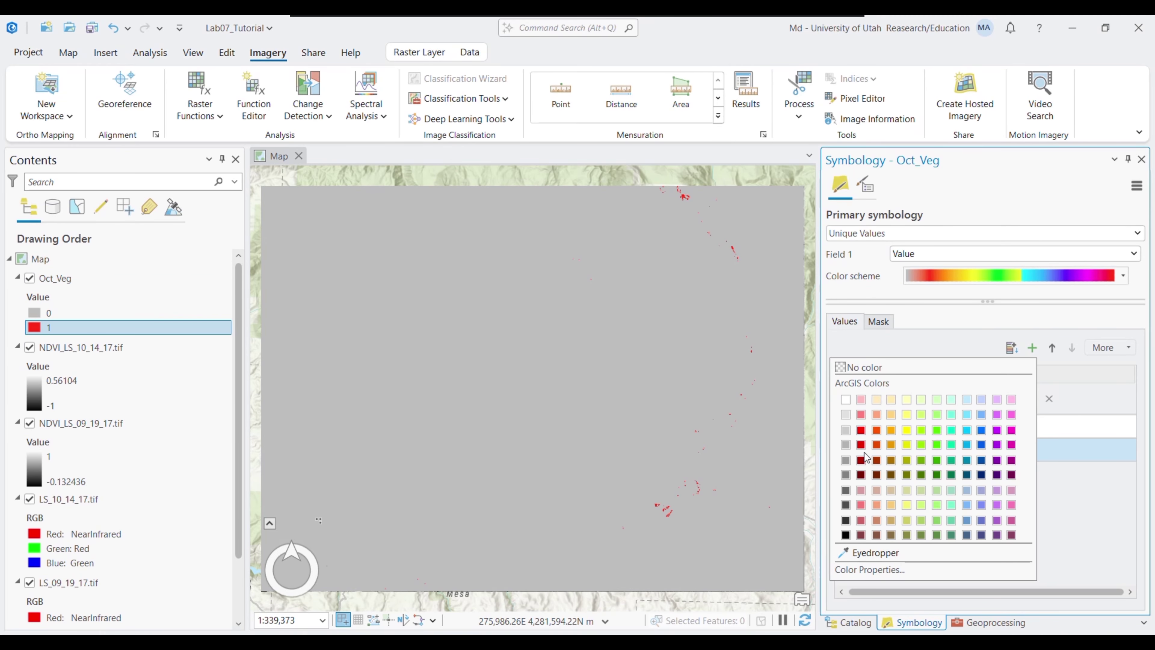
click(937, 445)
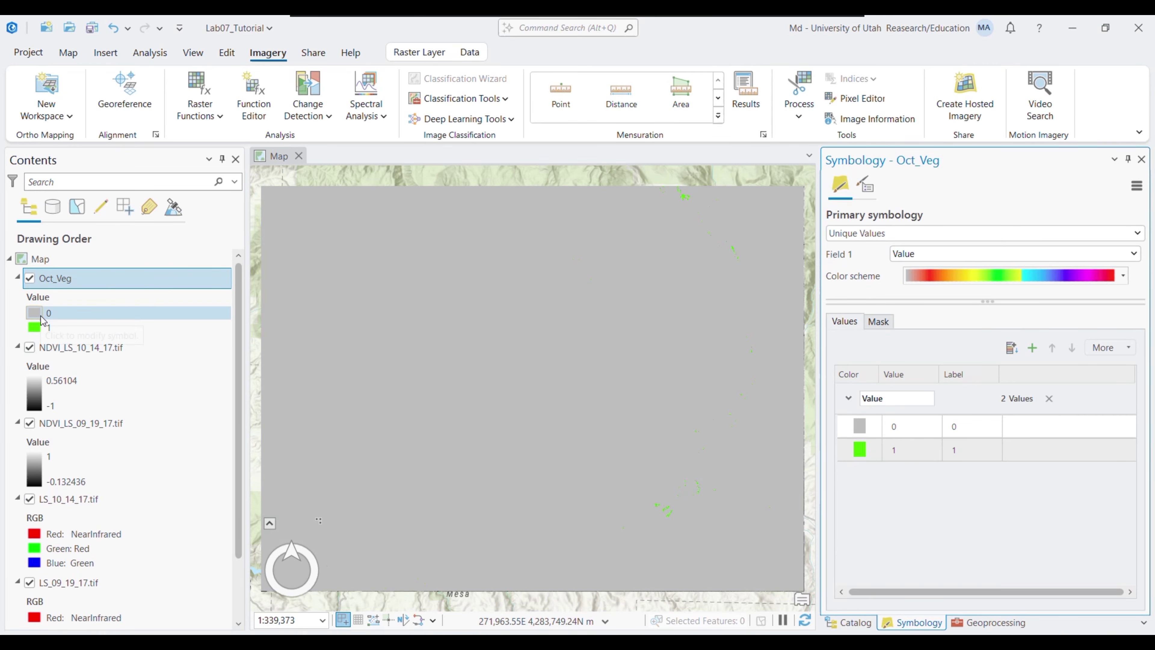
click(860, 449)
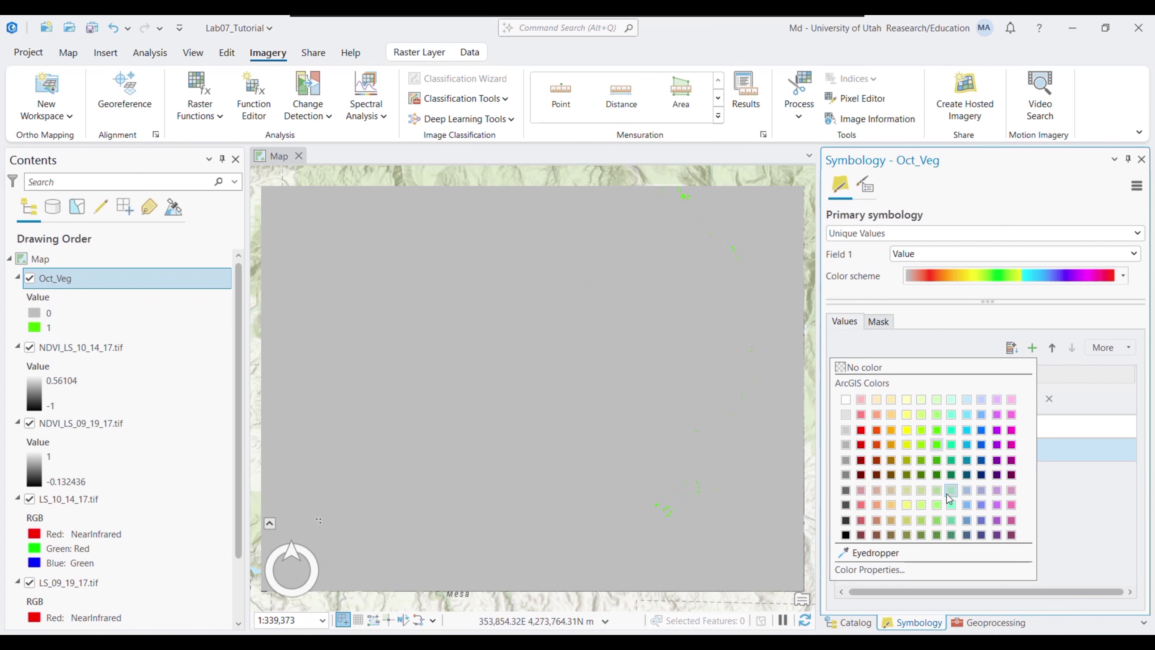
click(937, 476)
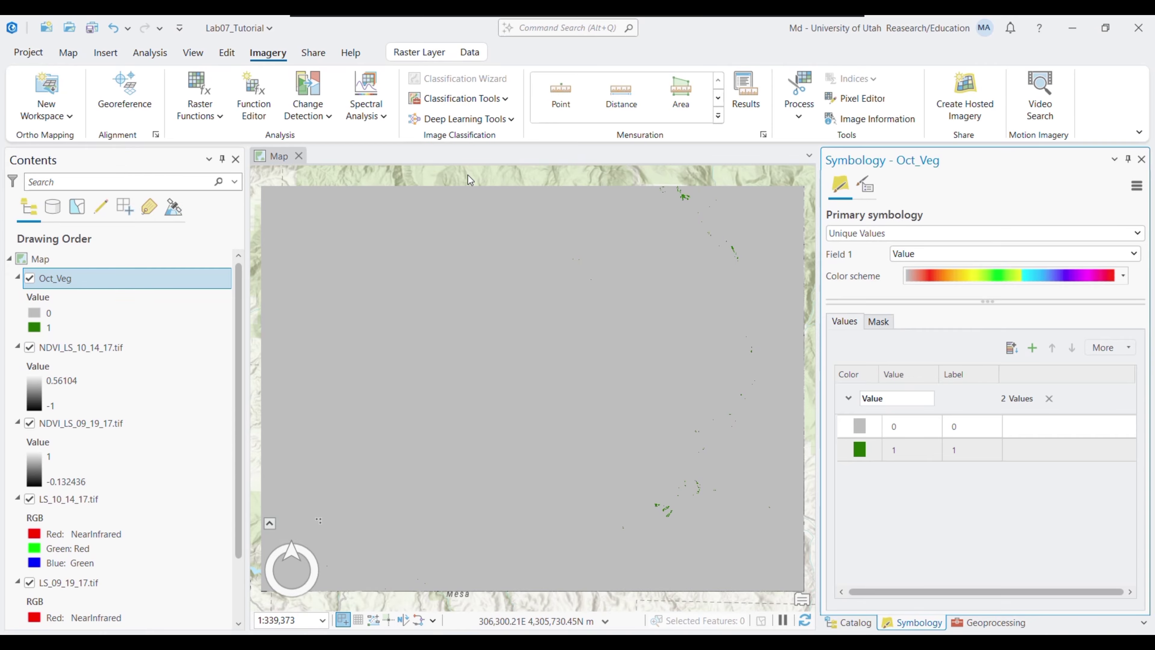
click(149, 53)
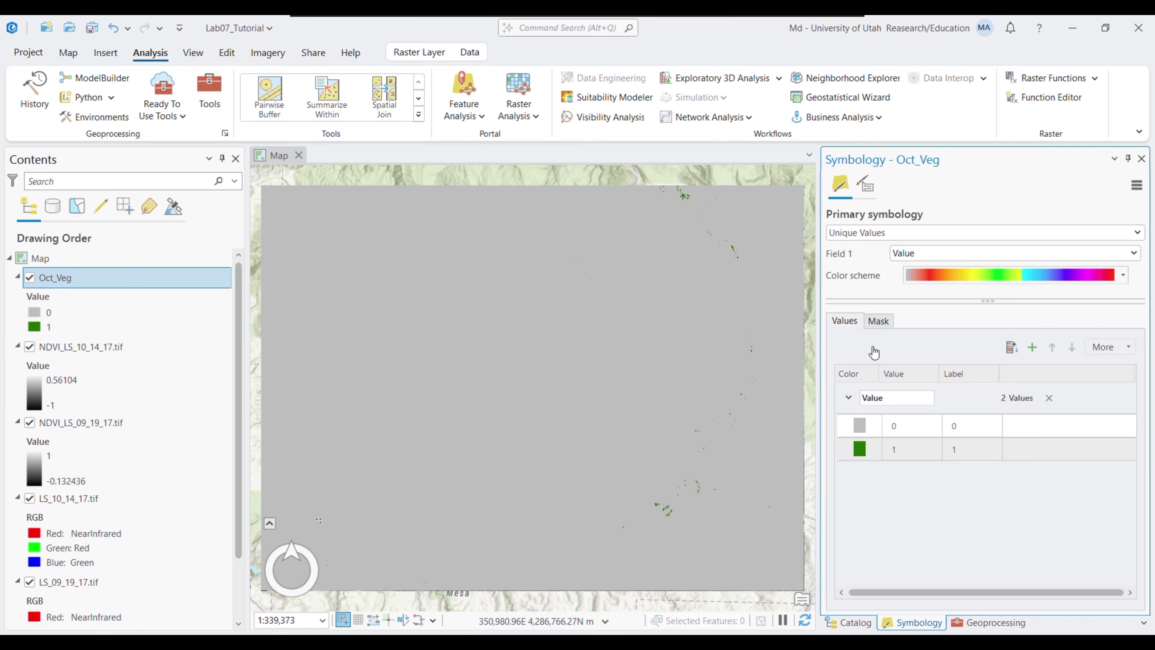
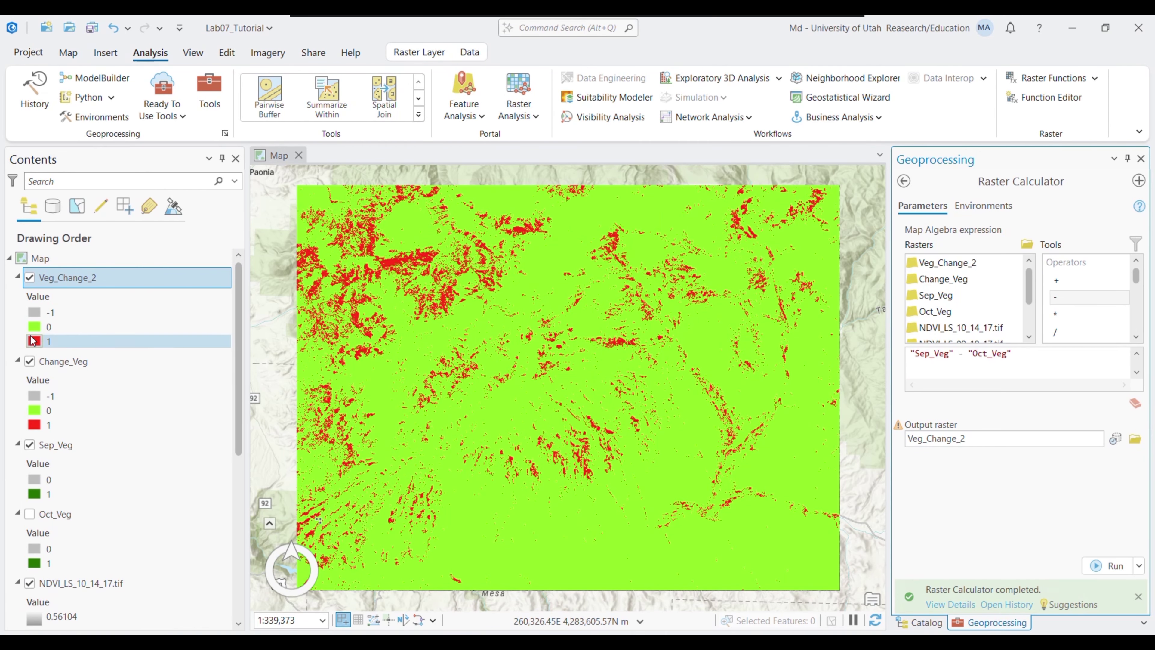
Set values -1 and 0 of the Veg_Change_2 layer to no color, and hide and collapse the Change_Veg layer.
click(34, 327)
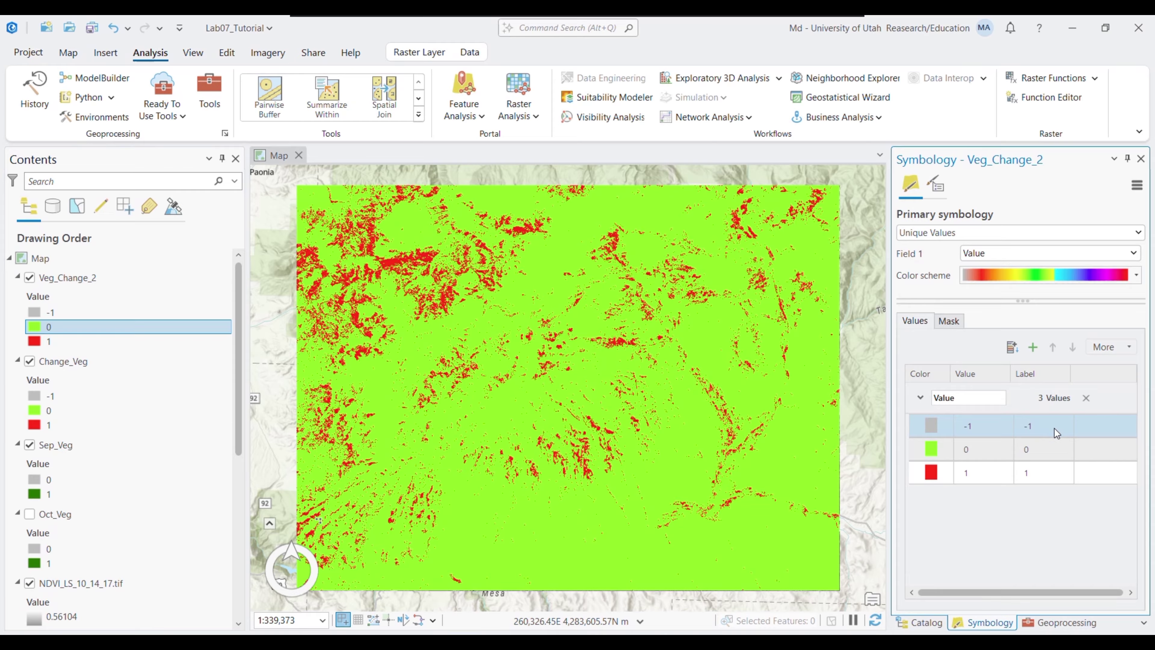
click(19, 360)
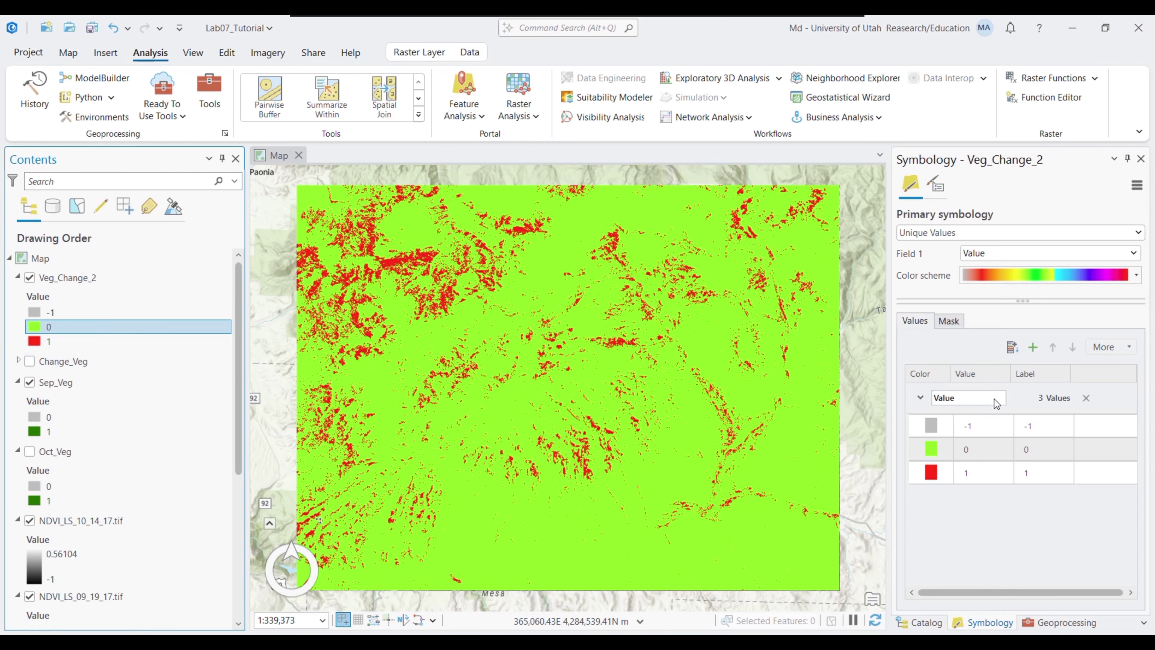
click(931, 426)
key(Escape)
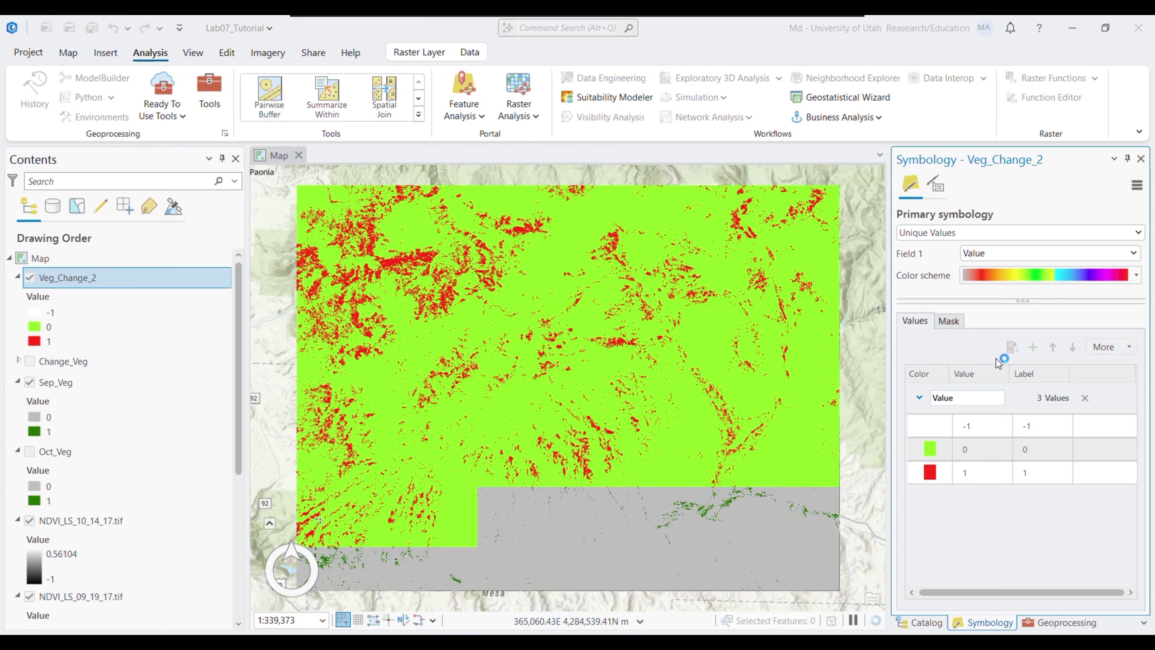
click(930, 425)
click(939, 373)
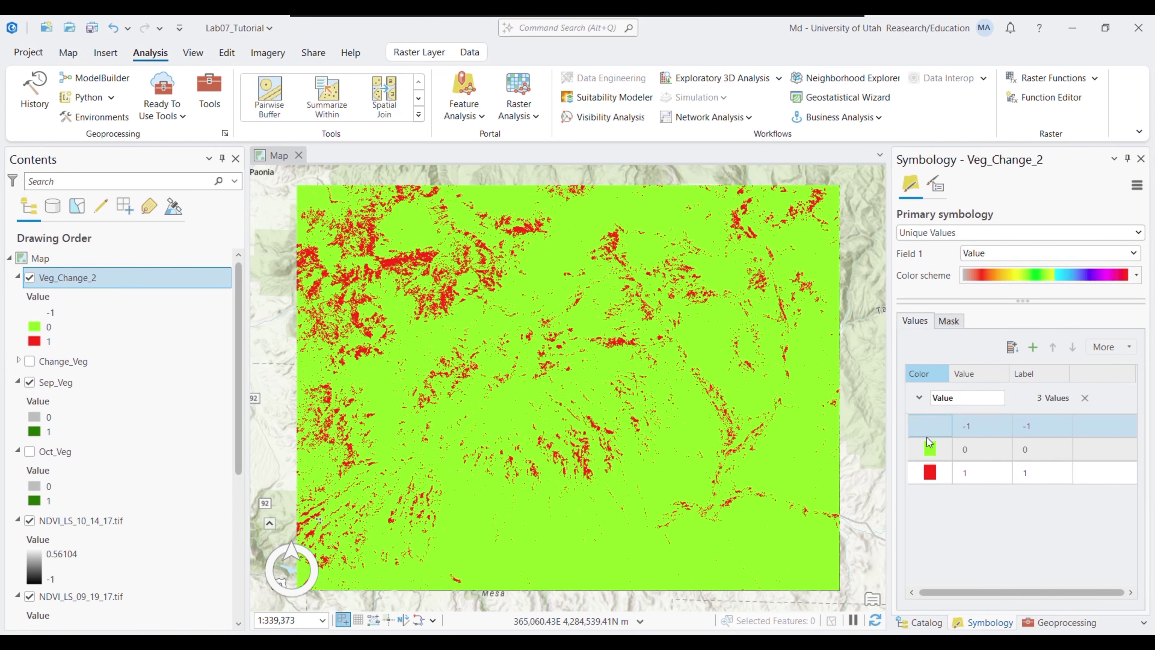
click(930, 449)
click(940, 371)
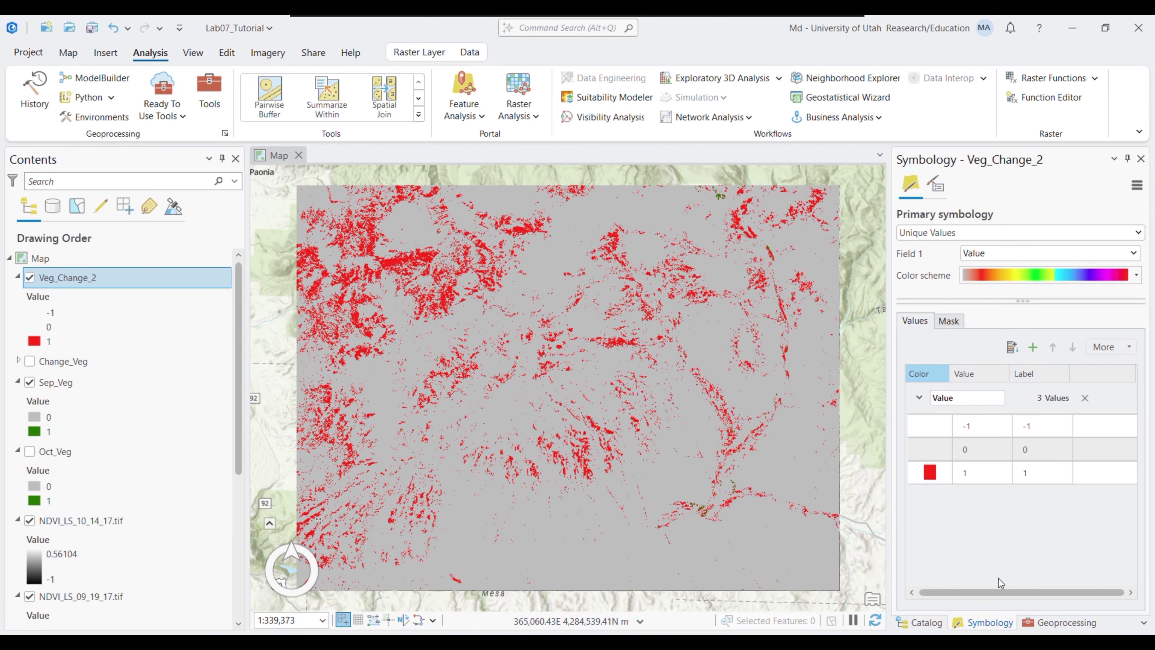
Hide the Sep_Veg layer, both NDVI rasters and both Landsat images, leaving Veg_Change_2 over the basemap.
click(29, 382)
click(30, 521)
scroll(242, 414, down, 6)
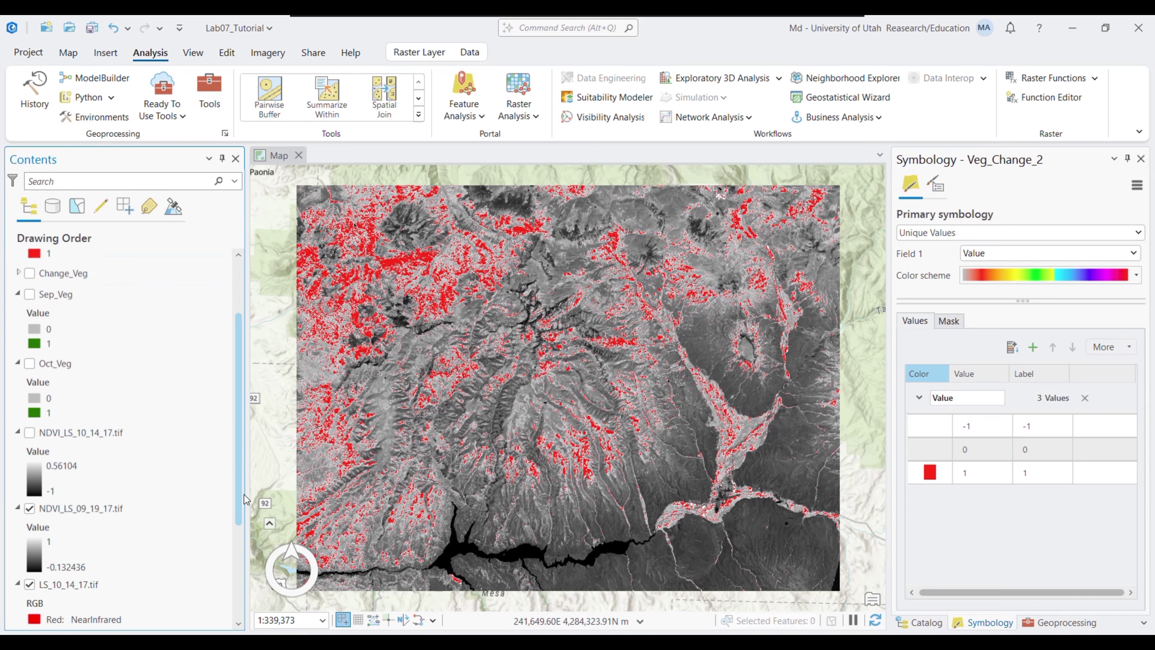
click(29, 360)
click(29, 436)
click(30, 437)
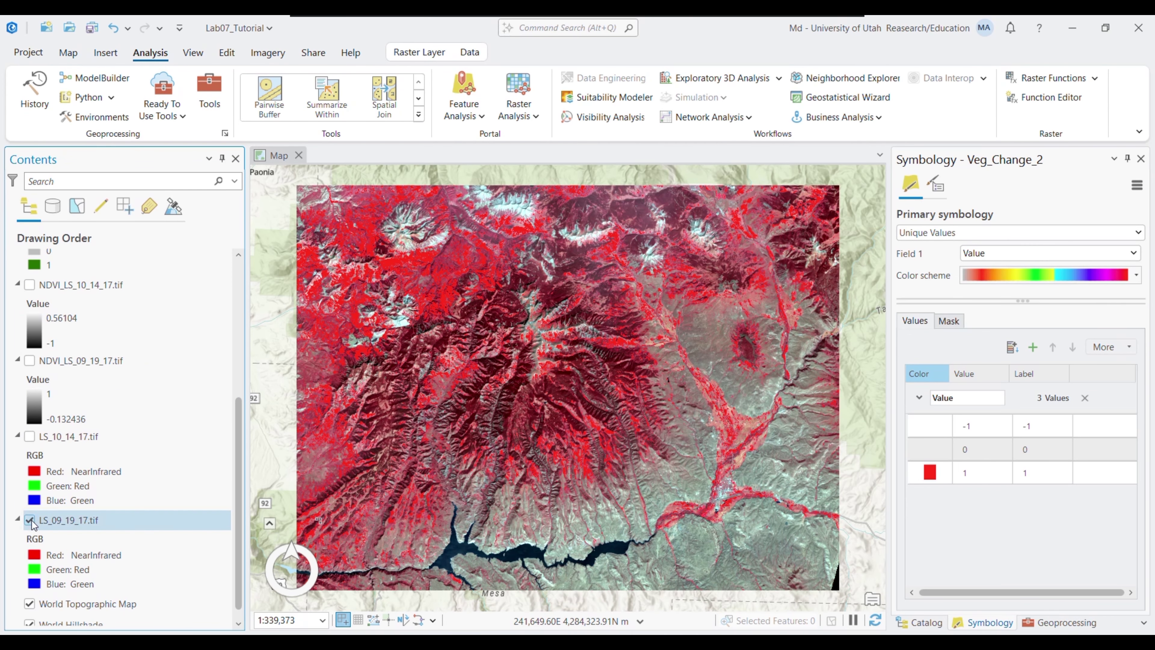
click(29, 521)
scroll(237, 468, down, 2)
scroll(227, 410, up, 10)
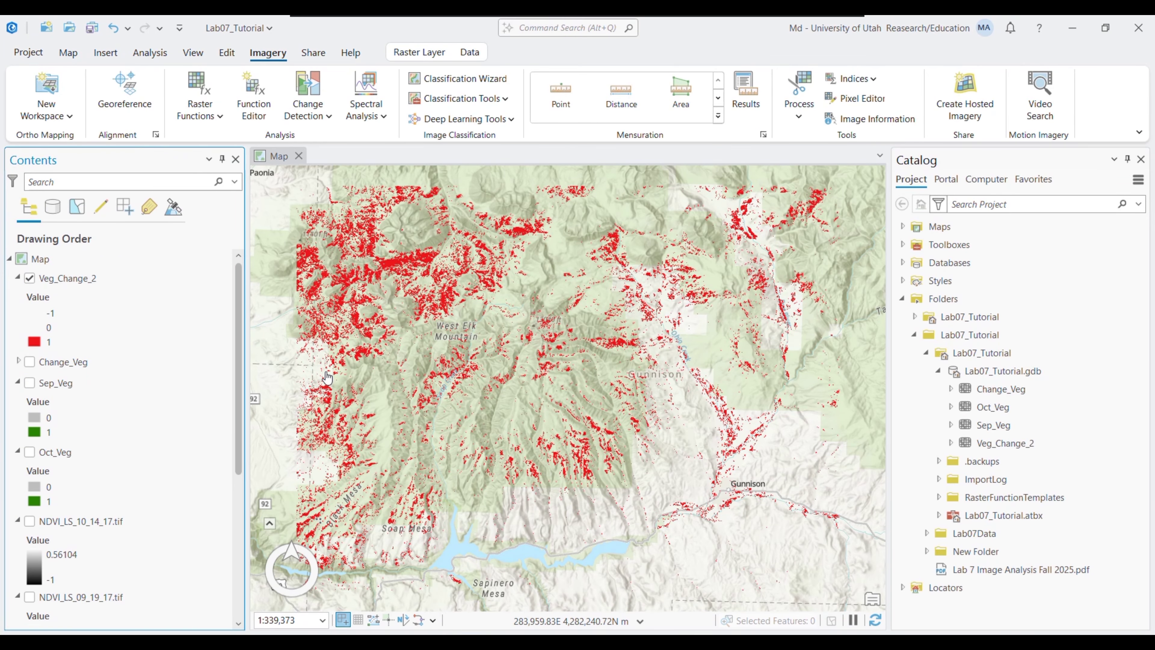
Switch to the lab PDF and go back to step 6c on creating the difference raster's layout map.
key(alt+Tab)
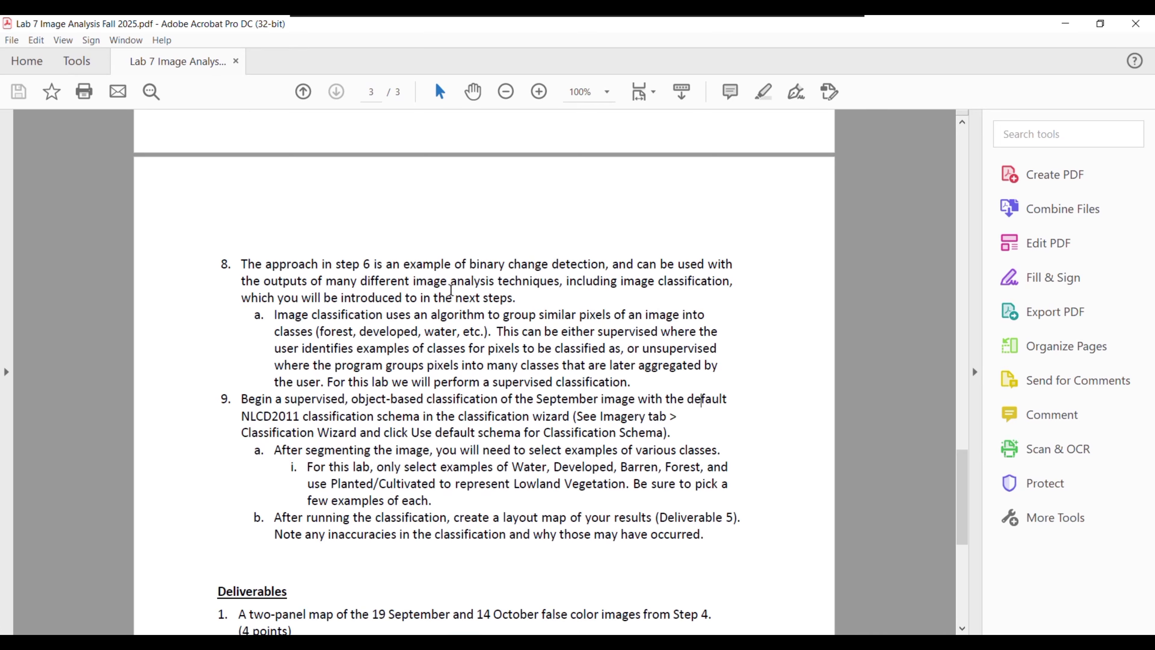
scroll(962, 478, up, 5)
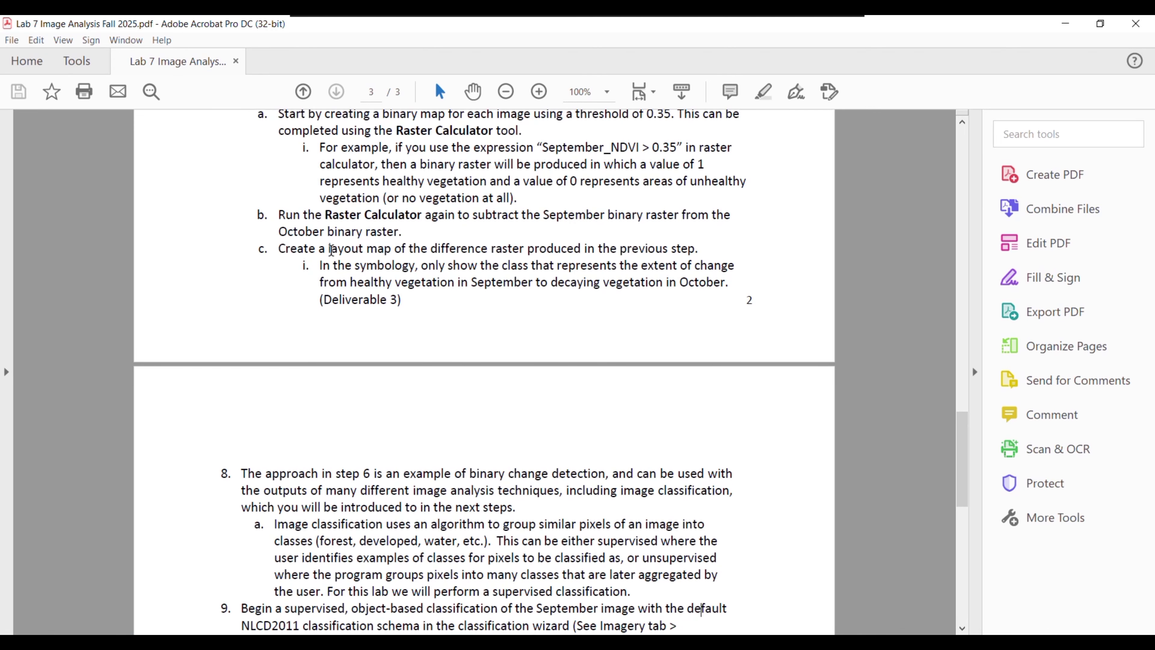
Read step 6c and the image classification instructions in steps 8 and 9 of the lab PDF.
drag(330, 251, 726, 283)
scroll(964, 523, down, 3)
scroll(964, 523, down, 1)
click(364, 314)
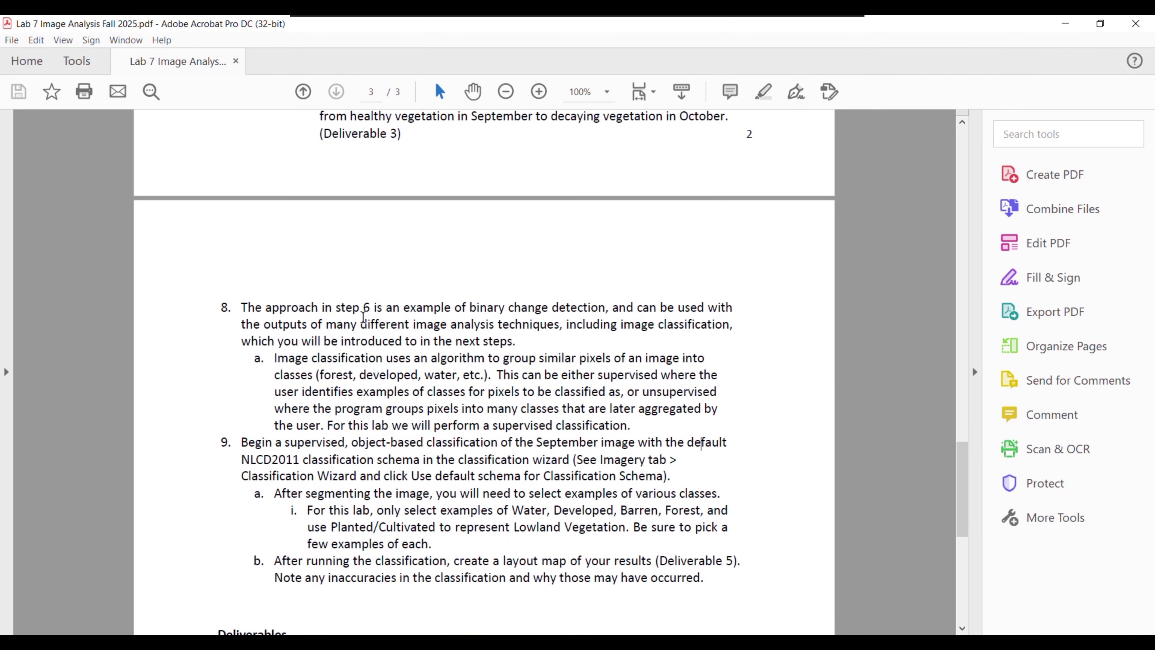
drag(275, 358, 704, 360)
scroll(925, 415, down, 3)
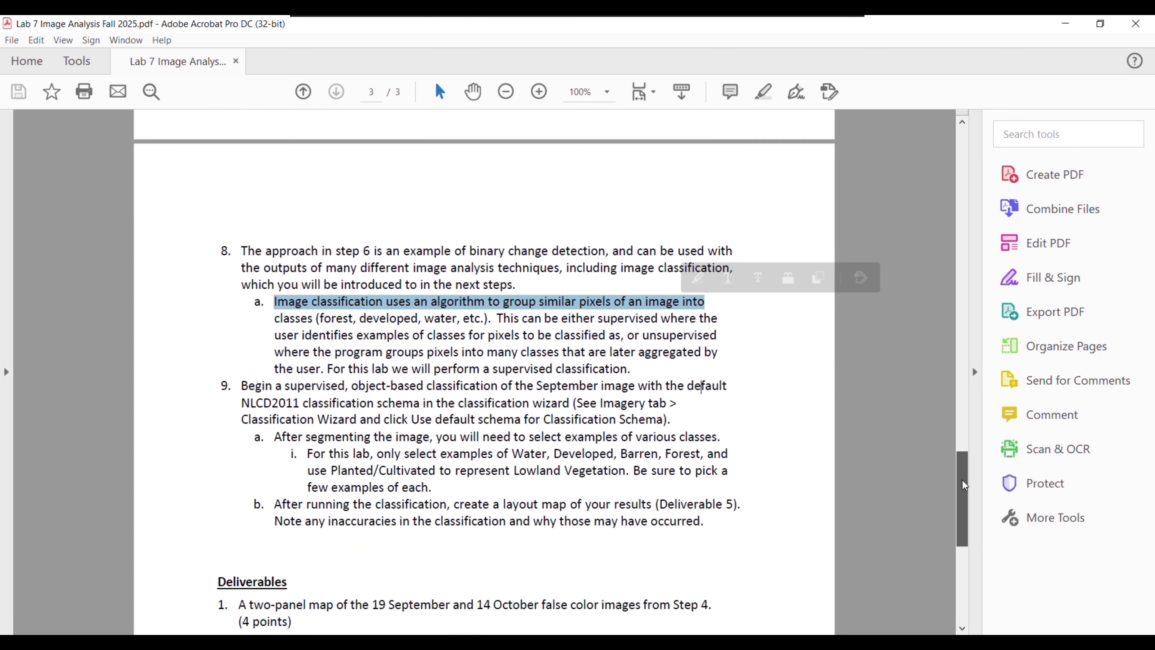
drag(368, 346, 666, 444)
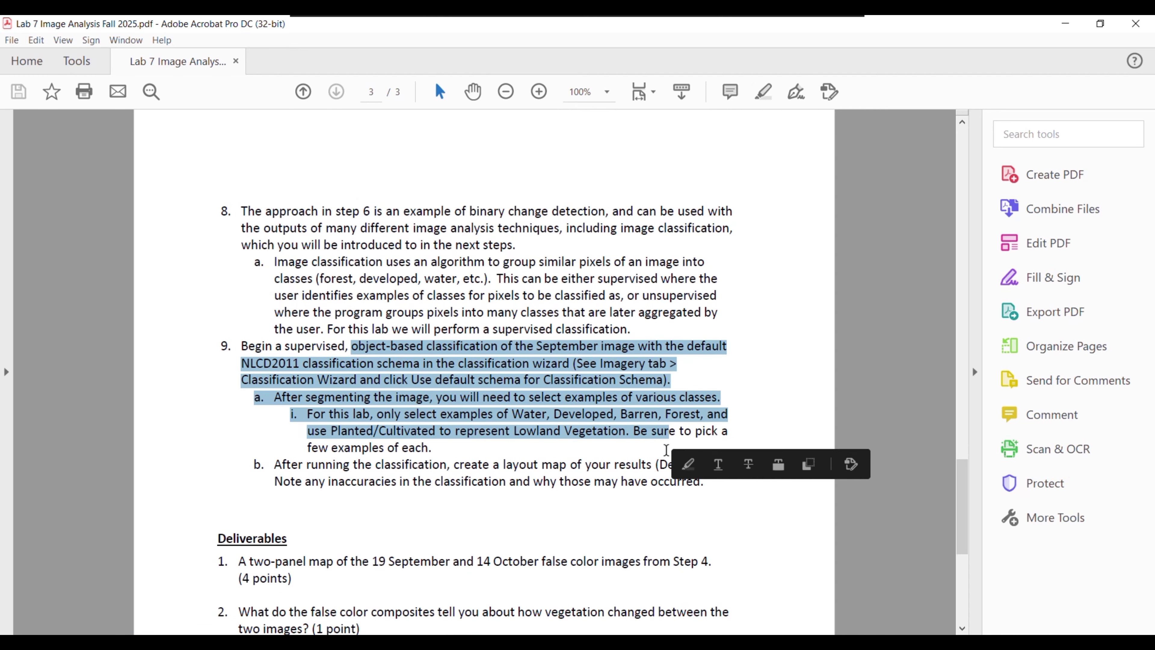
Review the Deliverables list, including the two-panel map and the questions on classification performance.
drag(965, 523, 967, 581)
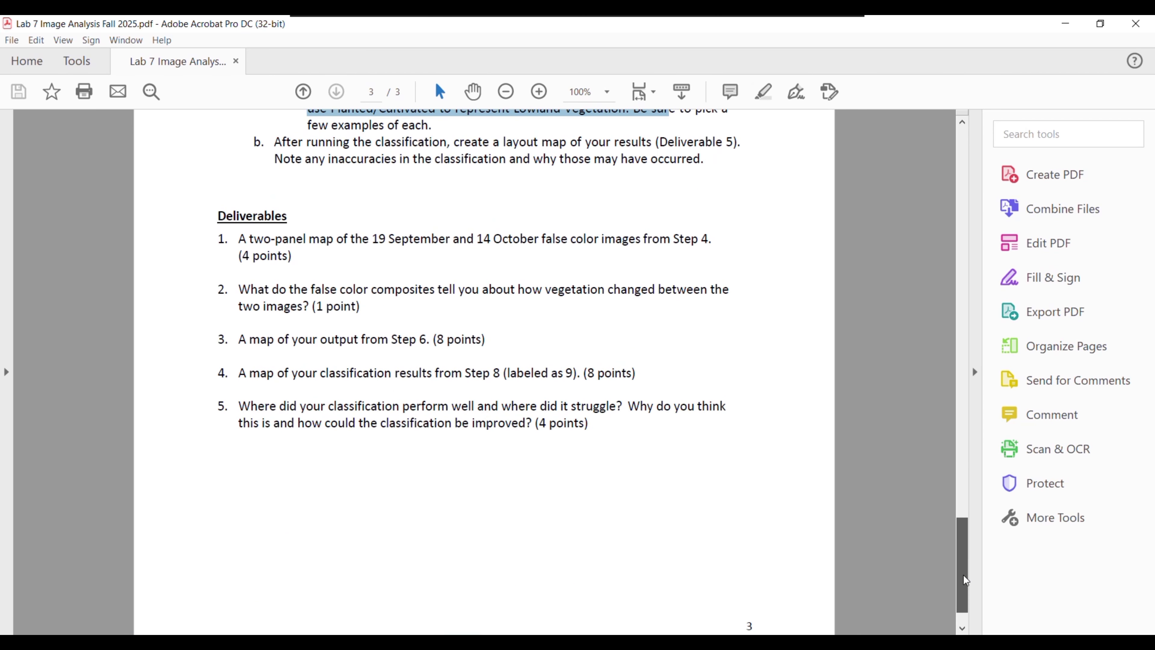
drag(280, 407, 616, 407)
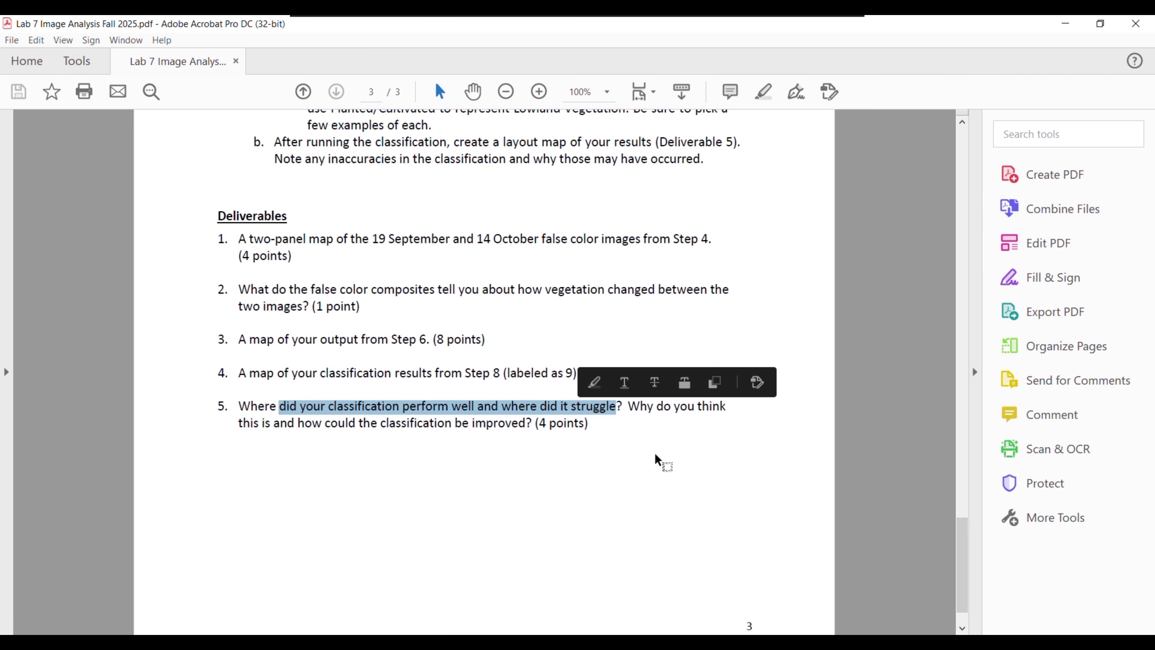
drag(965, 559, 930, 539)
drag(372, 345, 490, 345)
Reread step 9 on the object-based classification, its NLCD2011 schema and the classes that need training examples.
drag(961, 527, 948, 492)
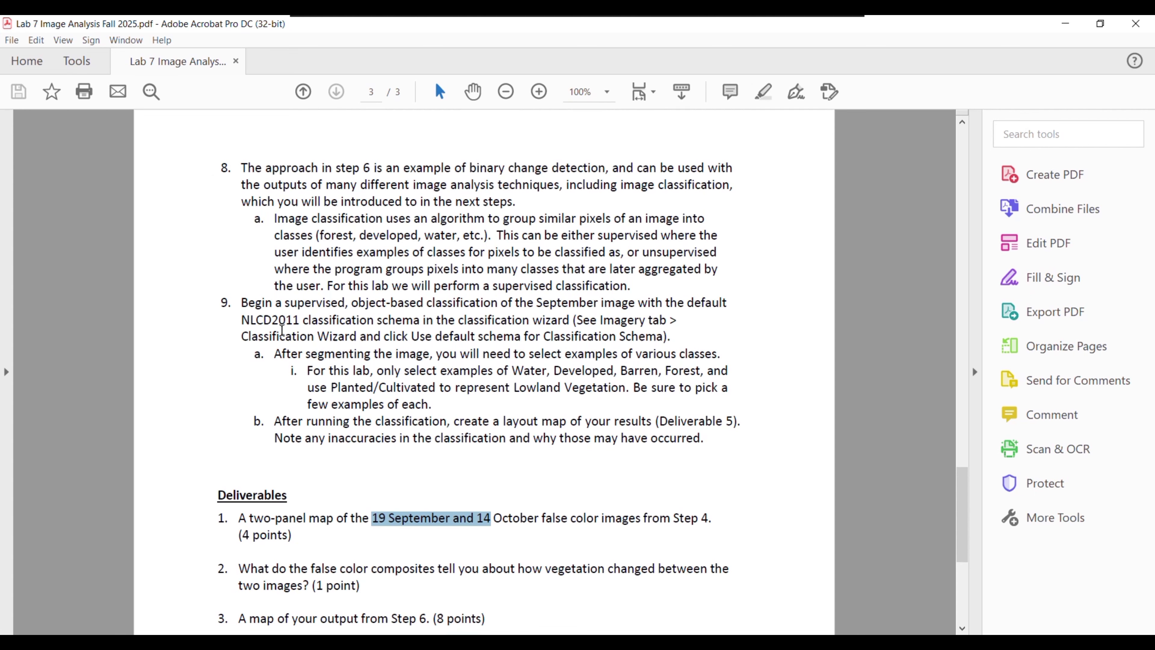
drag(245, 321, 374, 320)
click(739, 309)
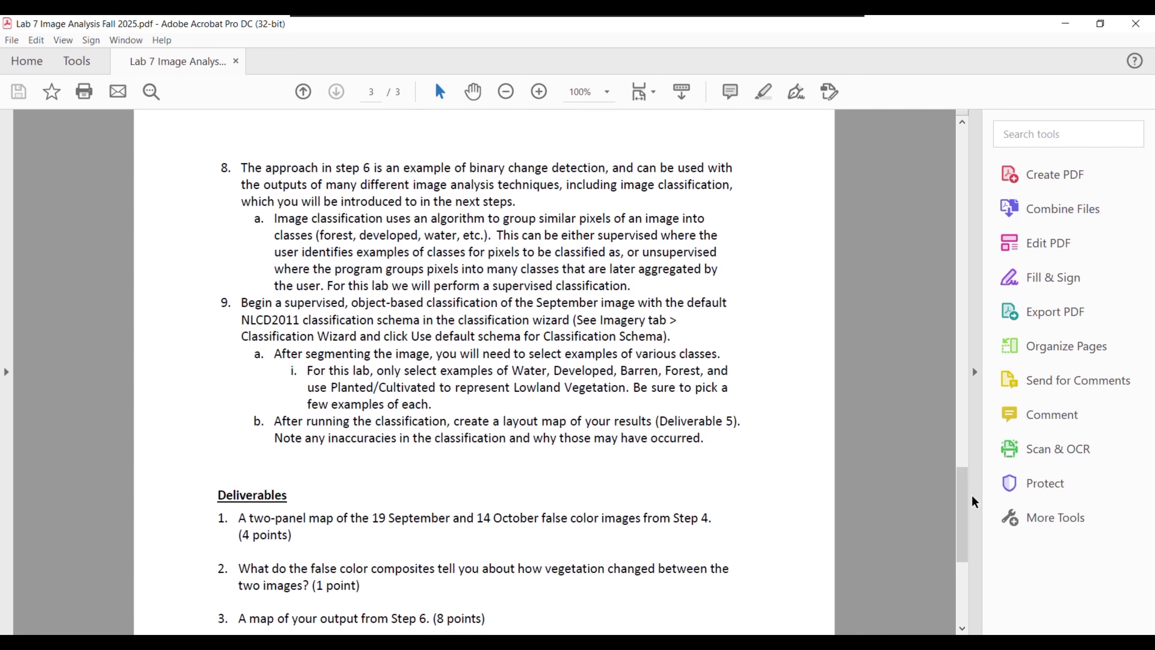
scroll(527, 450, up, 3)
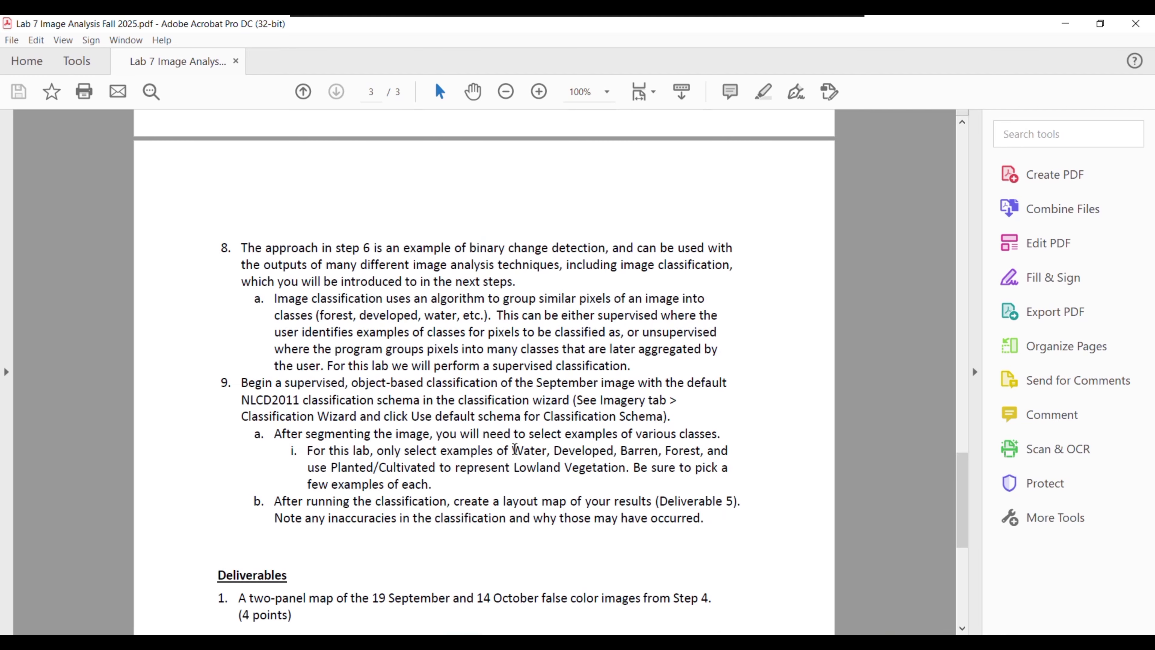
drag(515, 449, 436, 467)
click(436, 467)
Switch back to ArcGIS Pro, show the LS_09_19_17.tif image and hide the Veg_Change_2 layer.
key(alt+Tab)
scroll(234, 438, down, 10)
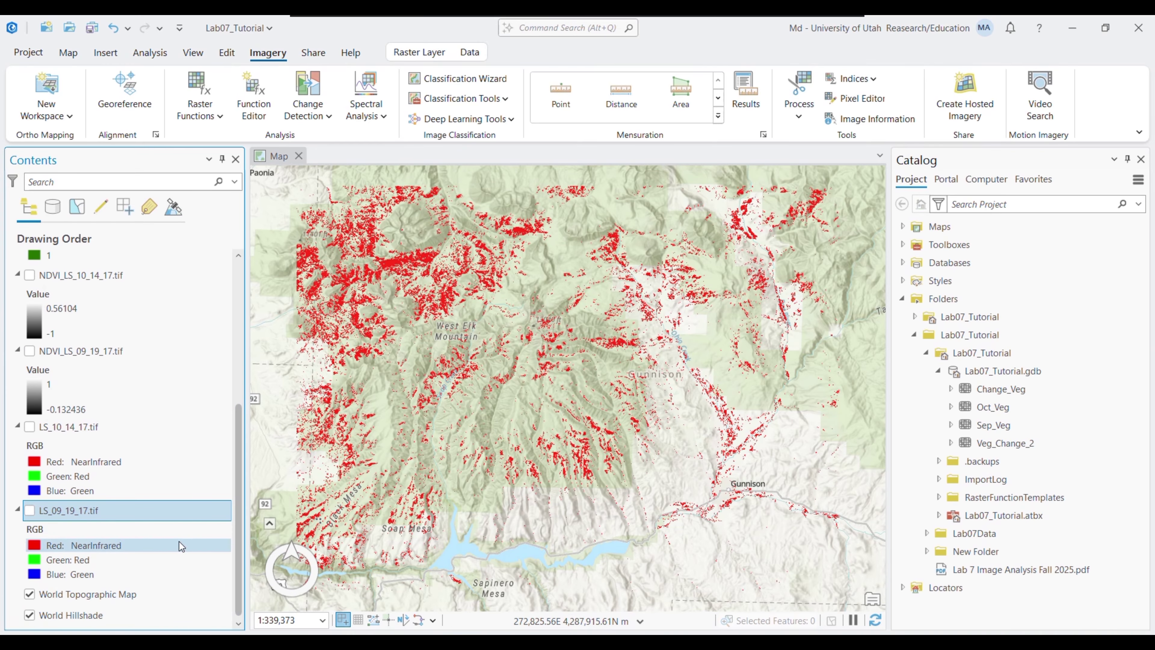
click(30, 512)
drag(242, 424, 6, 297)
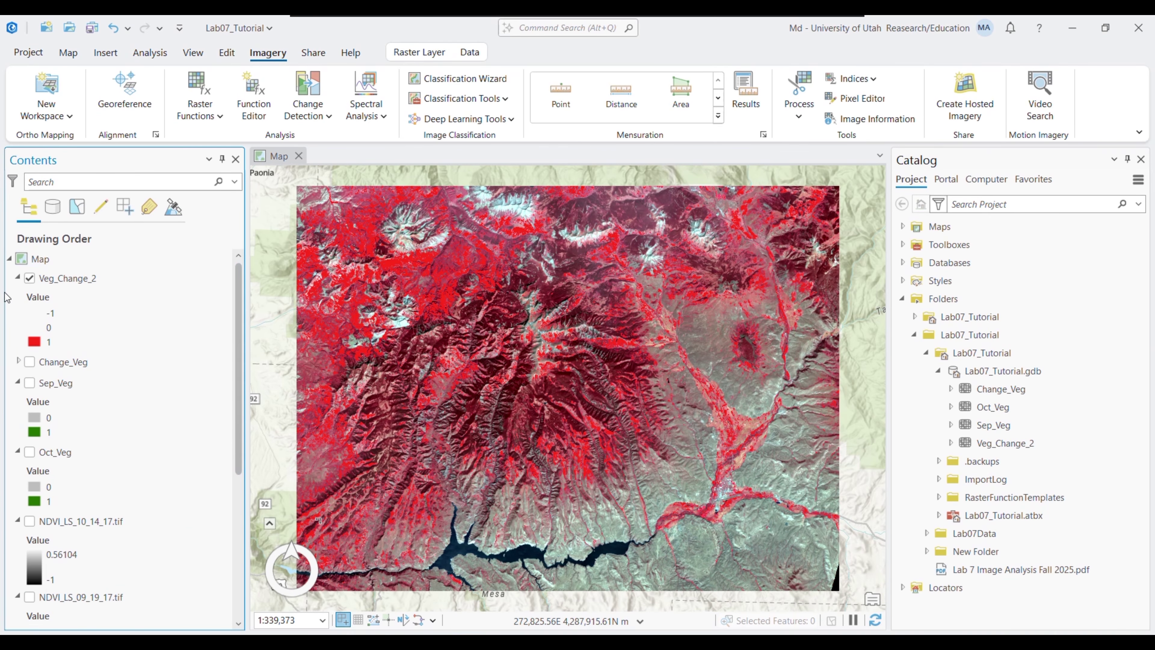
click(29, 278)
drag(237, 302, 227, 553)
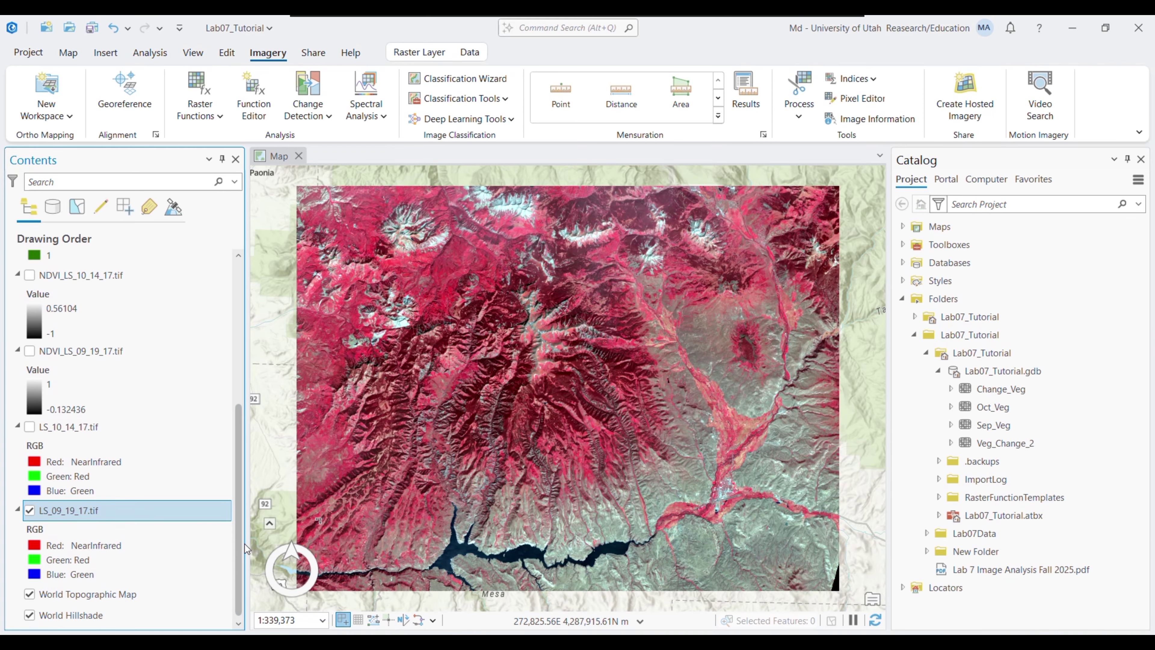
Symbolize LS_09_19_17.tif in natural color by assigning the Red, Green and Blue bands to the matching RGB channels.
right_click(54, 512)
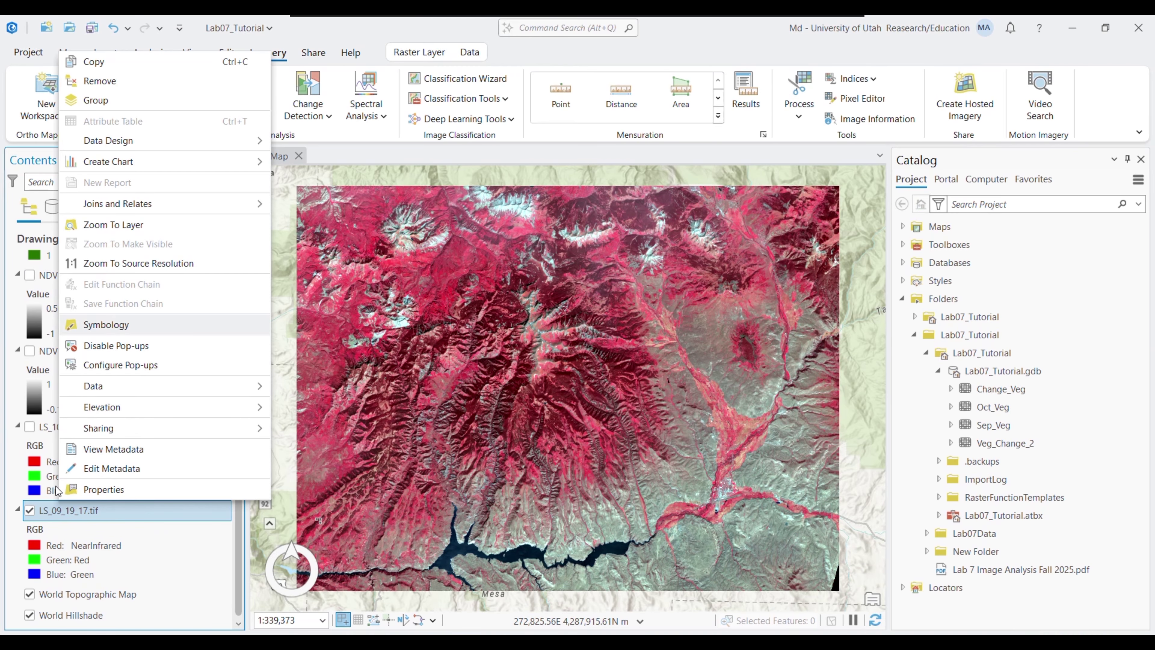
click(106, 325)
click(1067, 253)
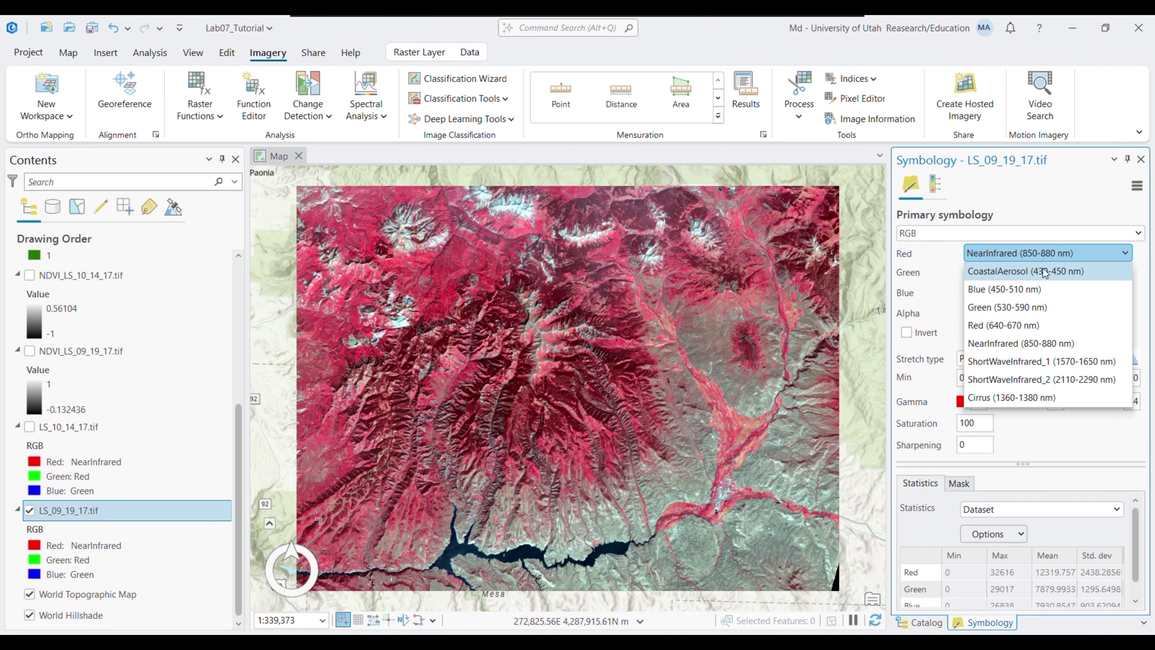
click(1004, 325)
click(1014, 273)
click(1007, 328)
click(1007, 294)
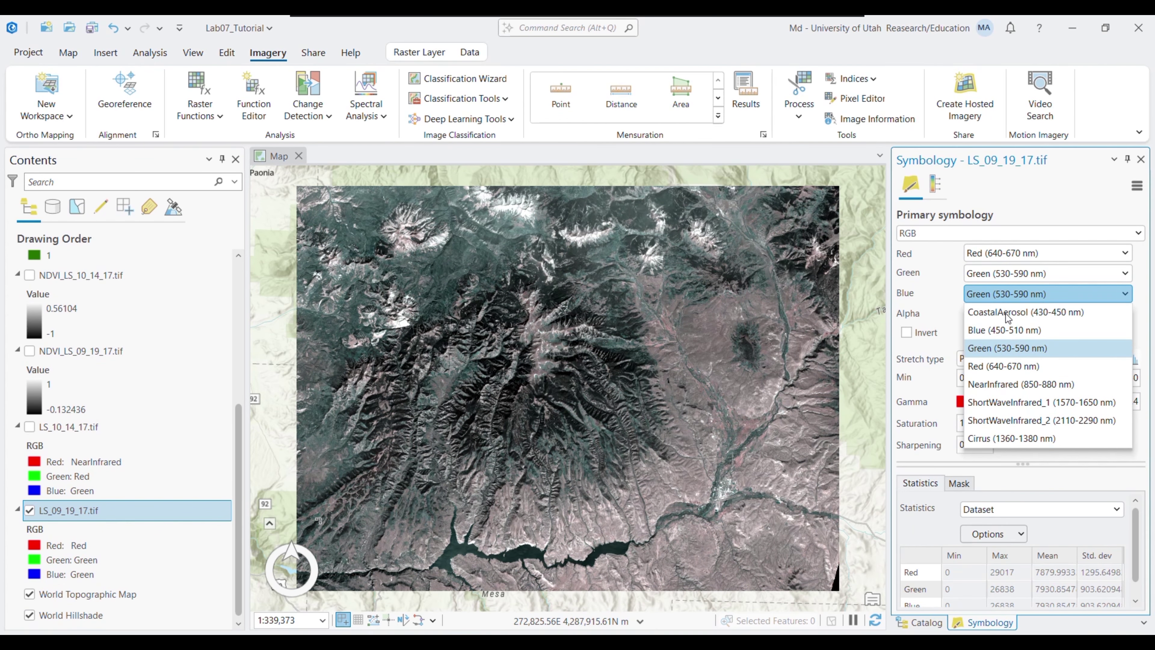
click(1003, 331)
click(1140, 159)
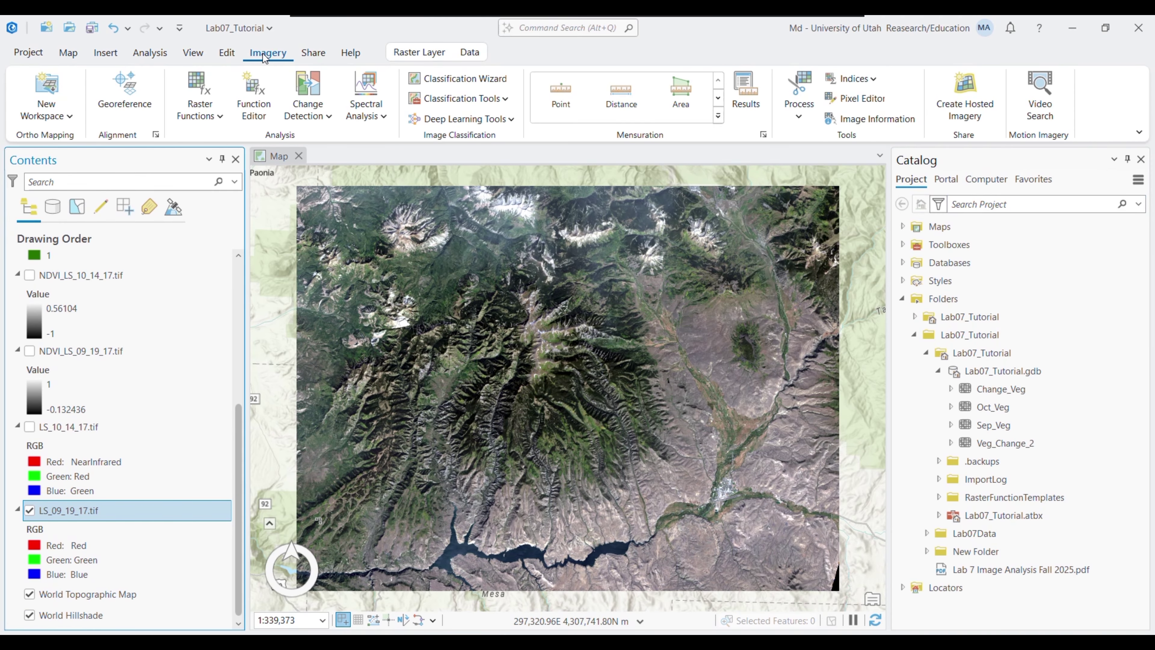
Configure a supervised, object-based classification in the Classification Wizard with the default NLCD2011 schema, and accept the default segmentation settings.
click(459, 78)
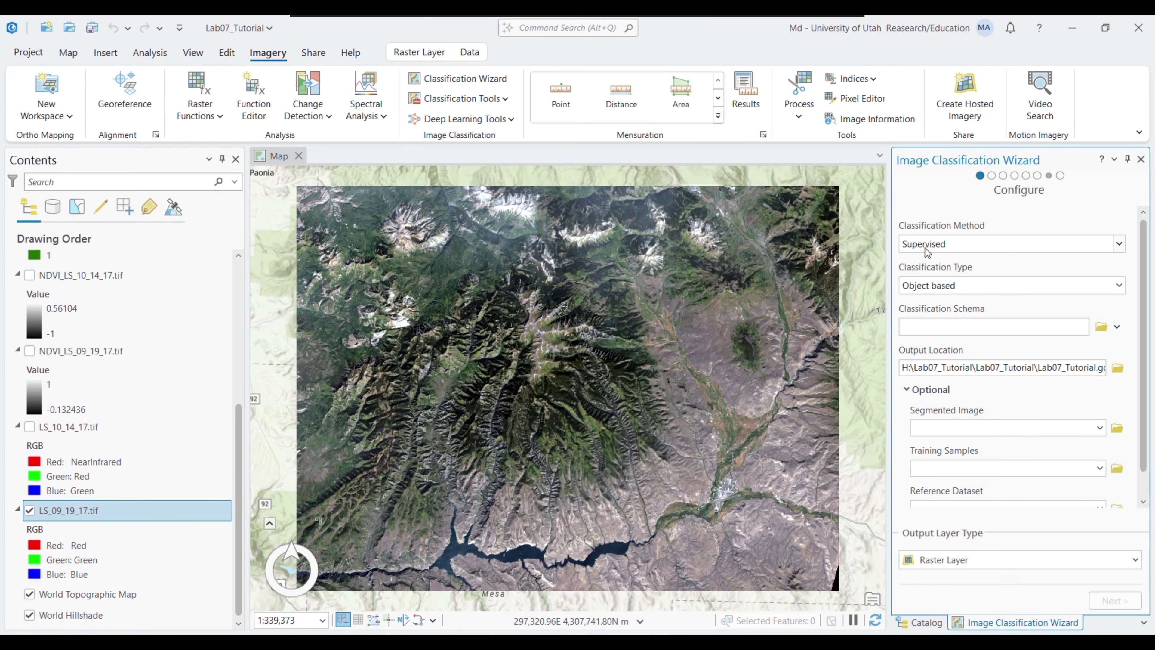
click(1119, 244)
click(948, 269)
click(1119, 328)
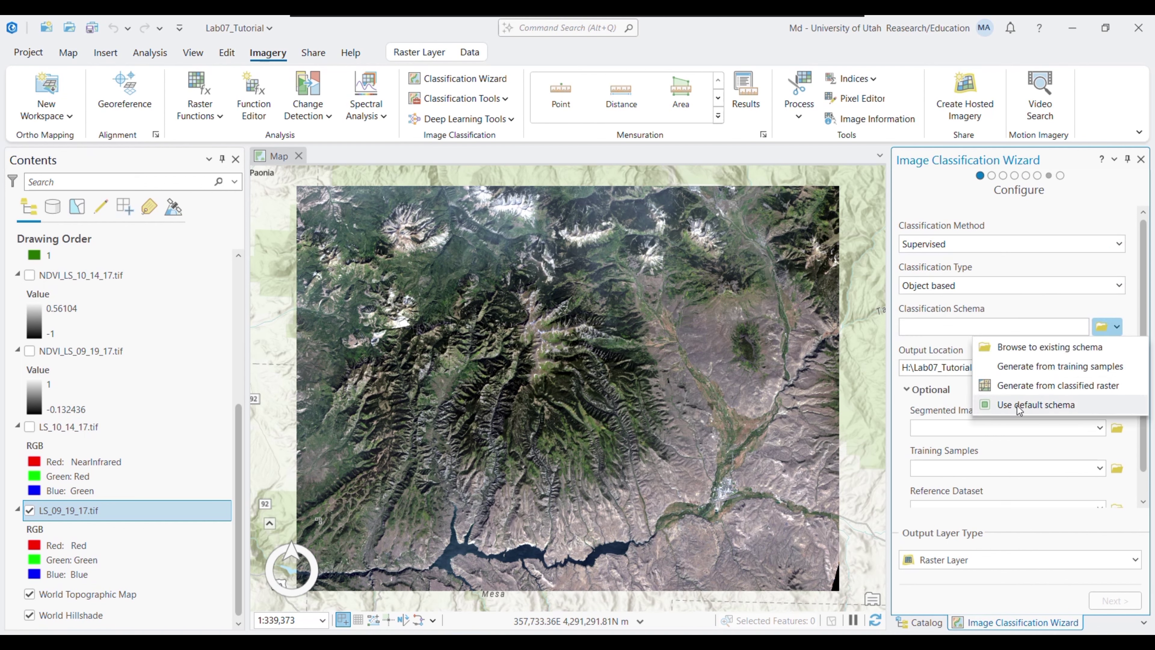
click(991, 405)
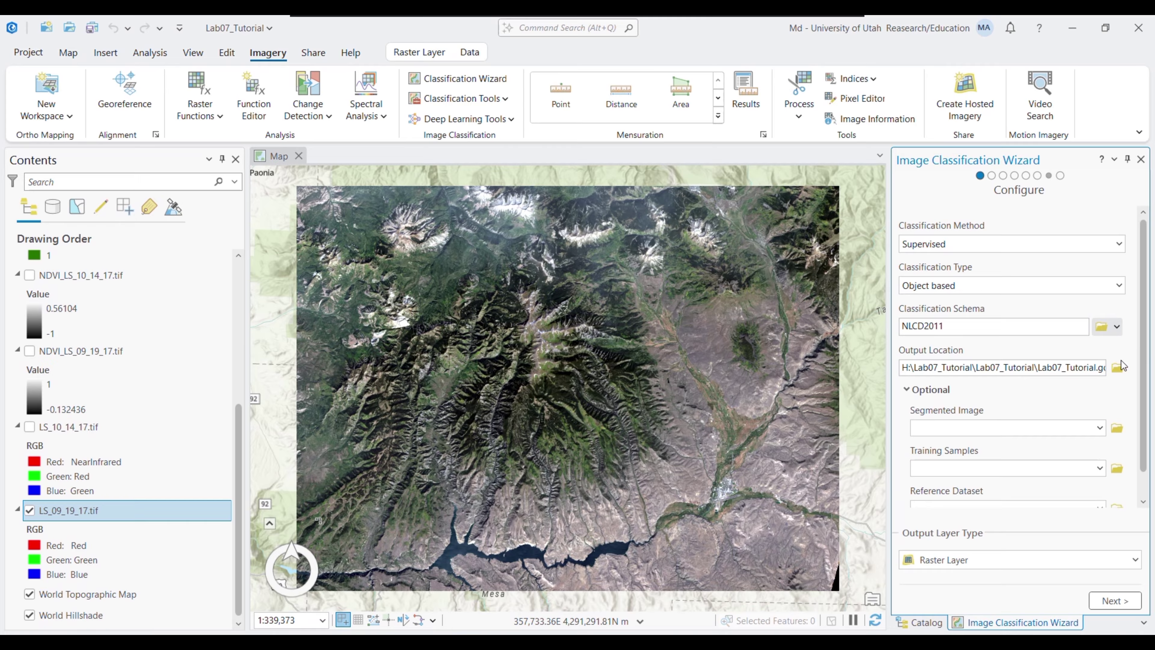
click(1095, 367)
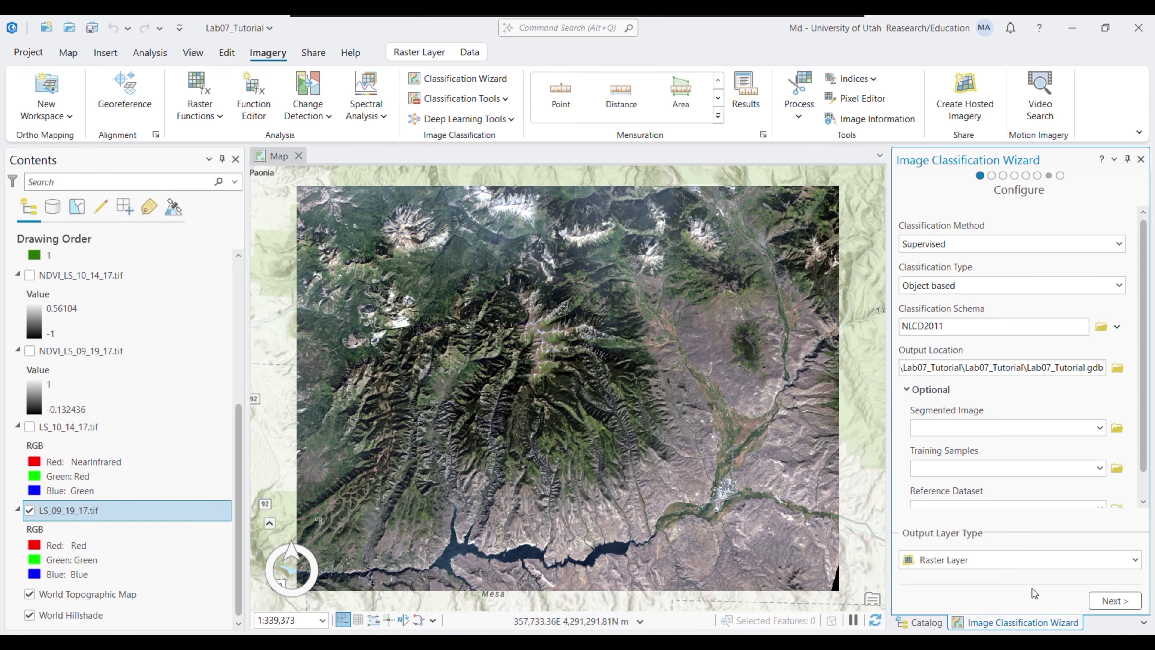
click(1103, 601)
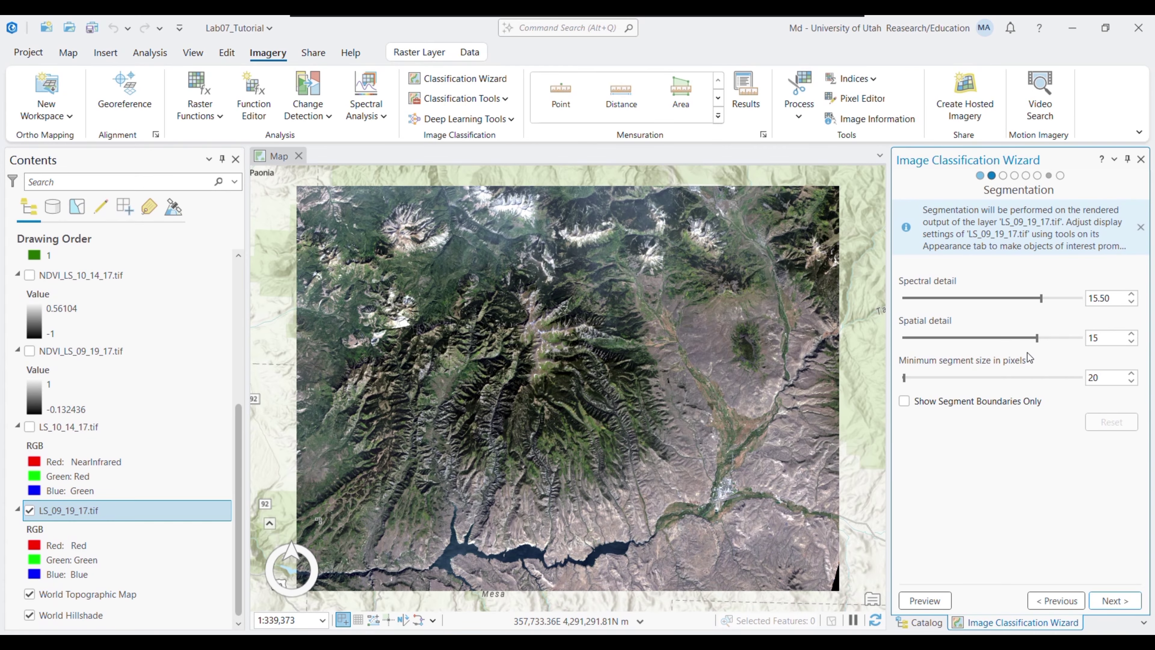
click(1125, 605)
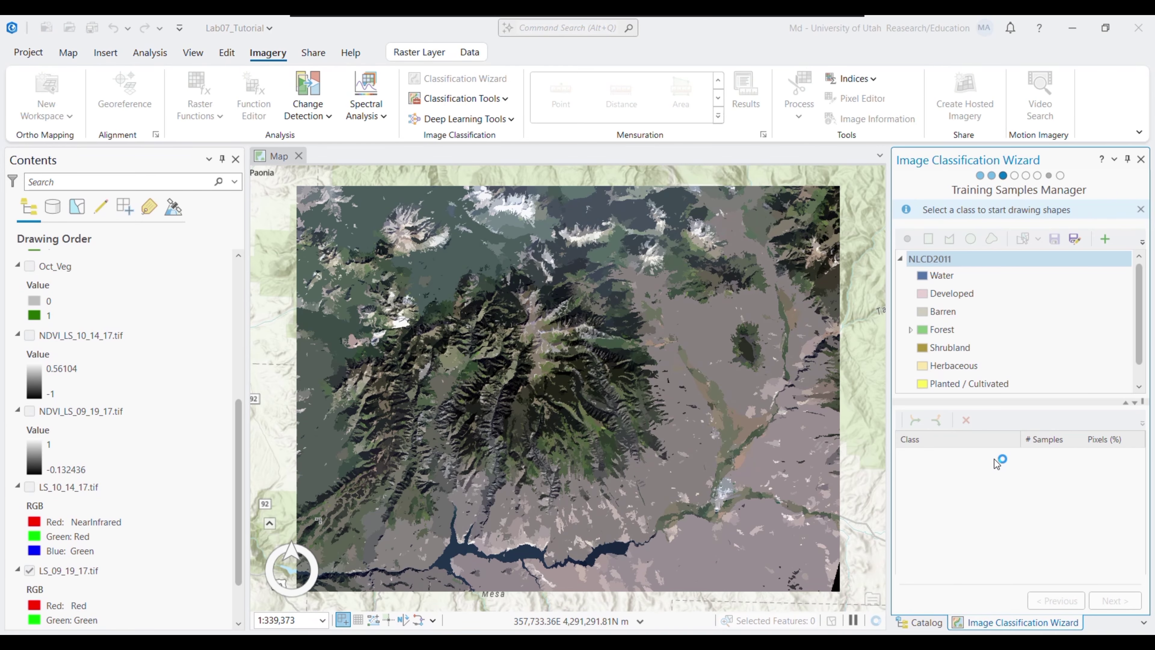
Choose the Water class and draw two polygon training samples in the western and central parts of the reservoir.
click(938, 280)
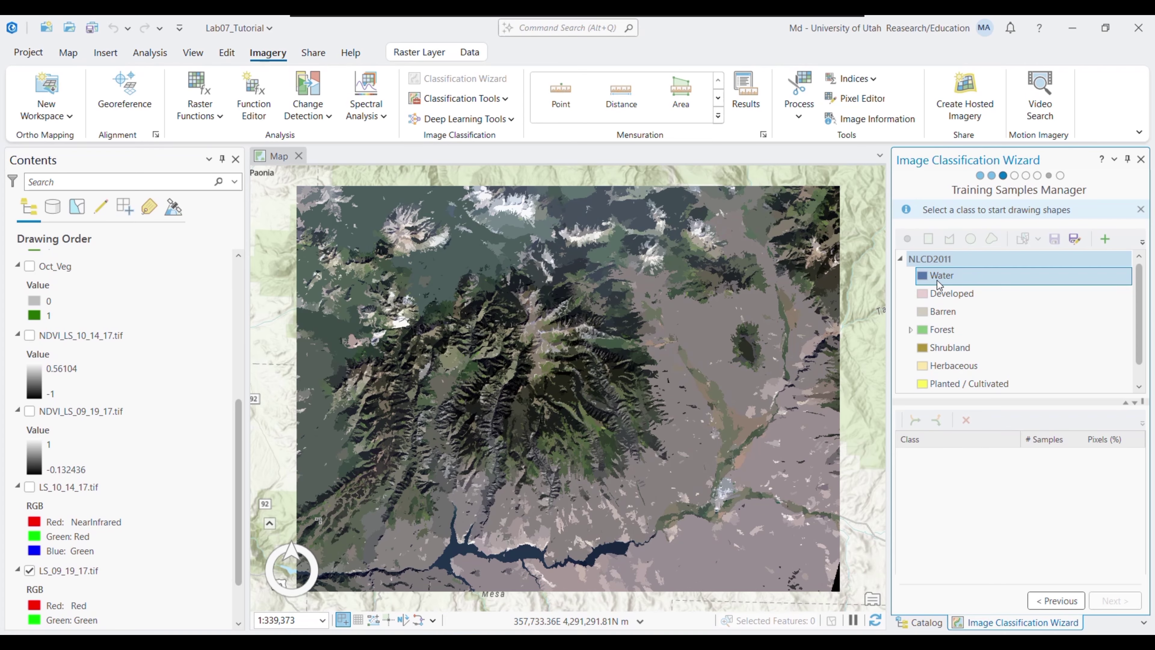
click(949, 274)
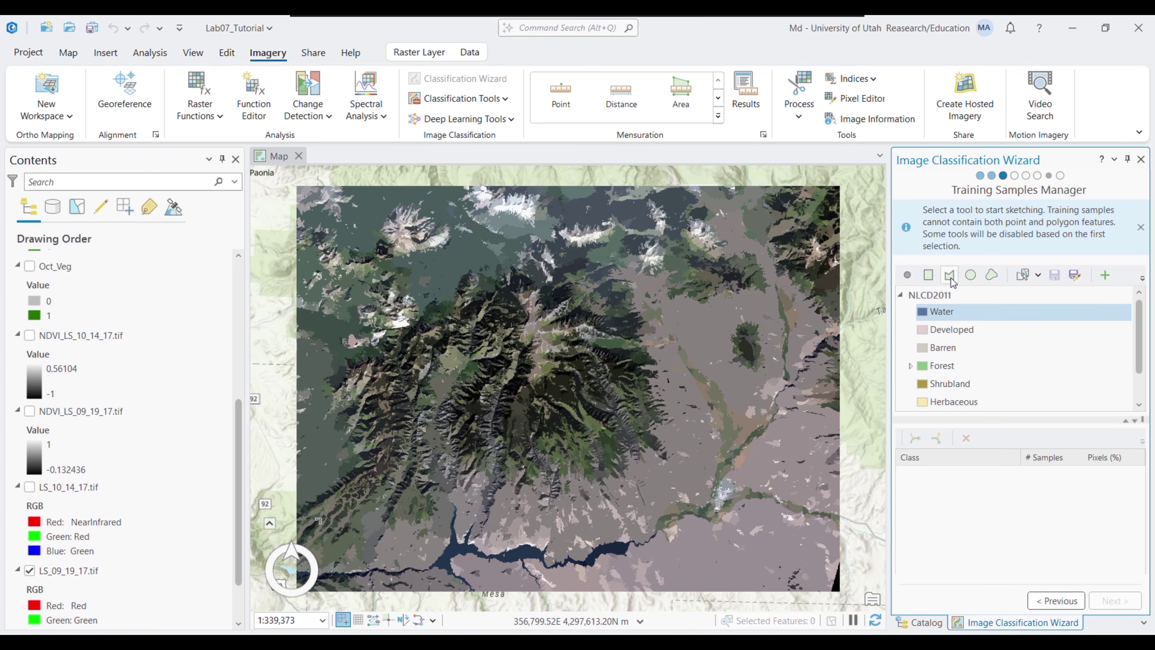
click(67, 53)
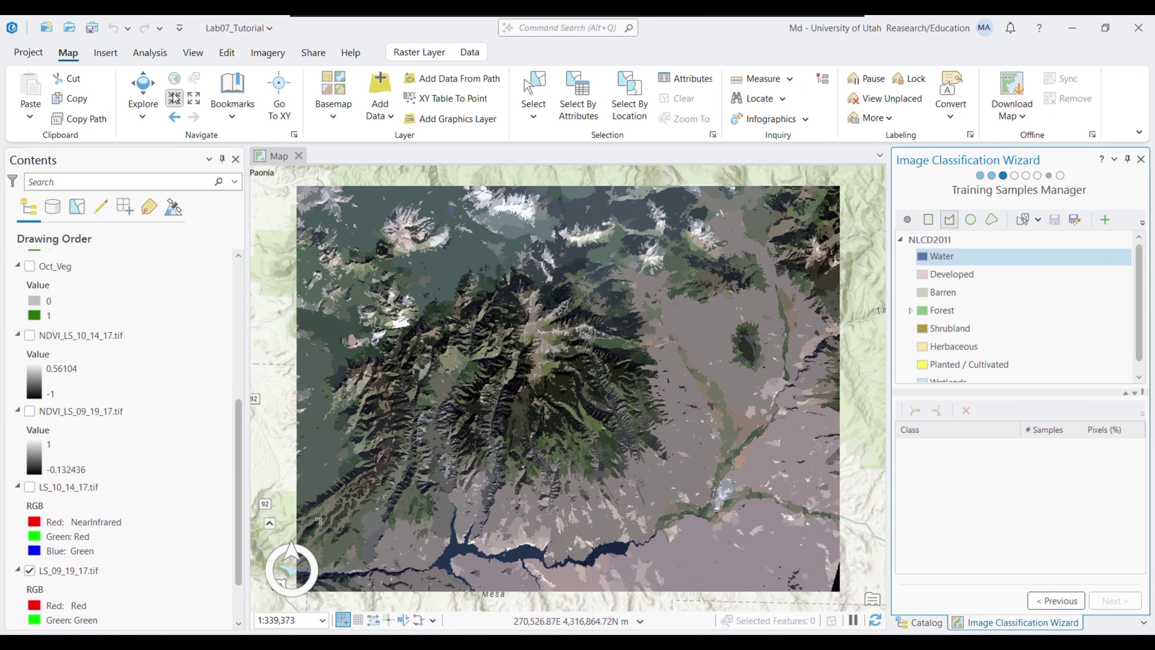
scroll(558, 383, up, 5)
drag(468, 574, 451, 412)
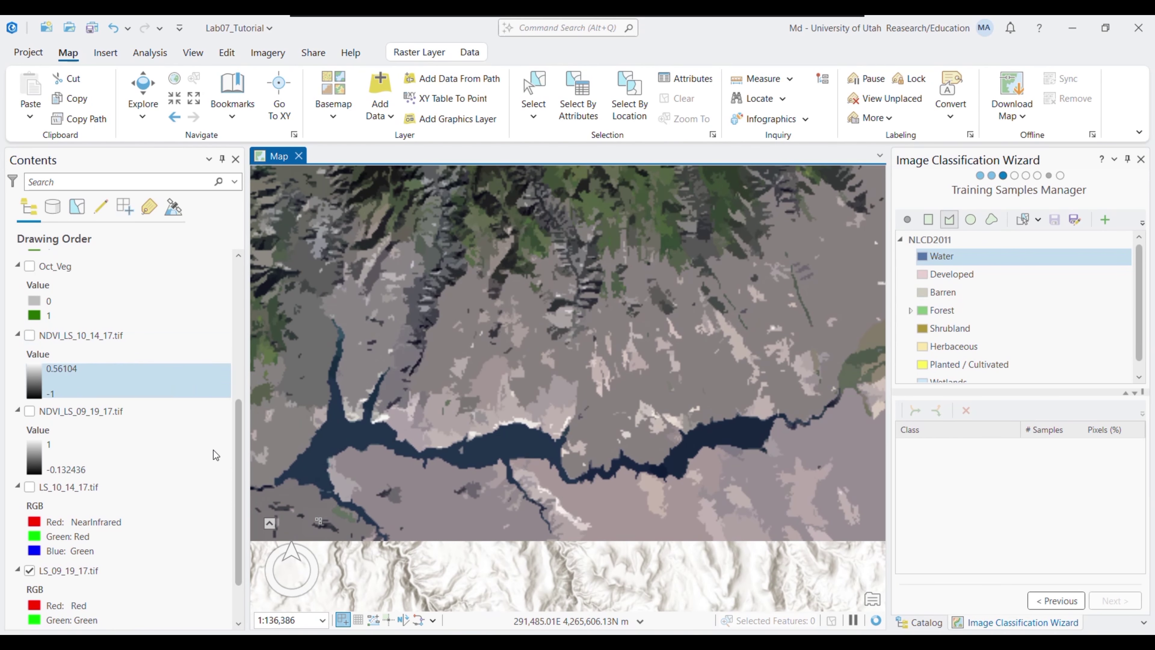
double_click(514, 433)
click(365, 437)
double_click(327, 439)
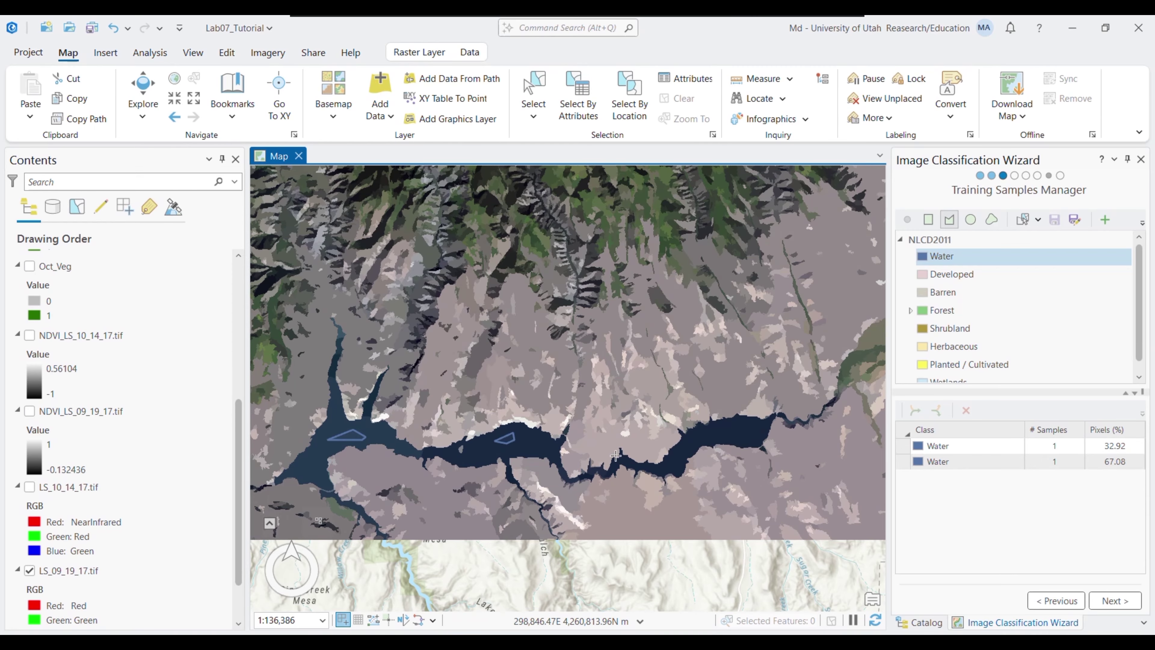
Add two more Water training polygons, one in the reservoir's wide eastern part and one at its western end.
double_click(718, 438)
drag(719, 438, 828, 407)
mouse_move(401, 427)
mouse_down()
mouse_move(617, 374)
mouse_move(831, 352)
mouse_up()
click(624, 384)
double_click(638, 382)
drag(864, 297, 324, 369)
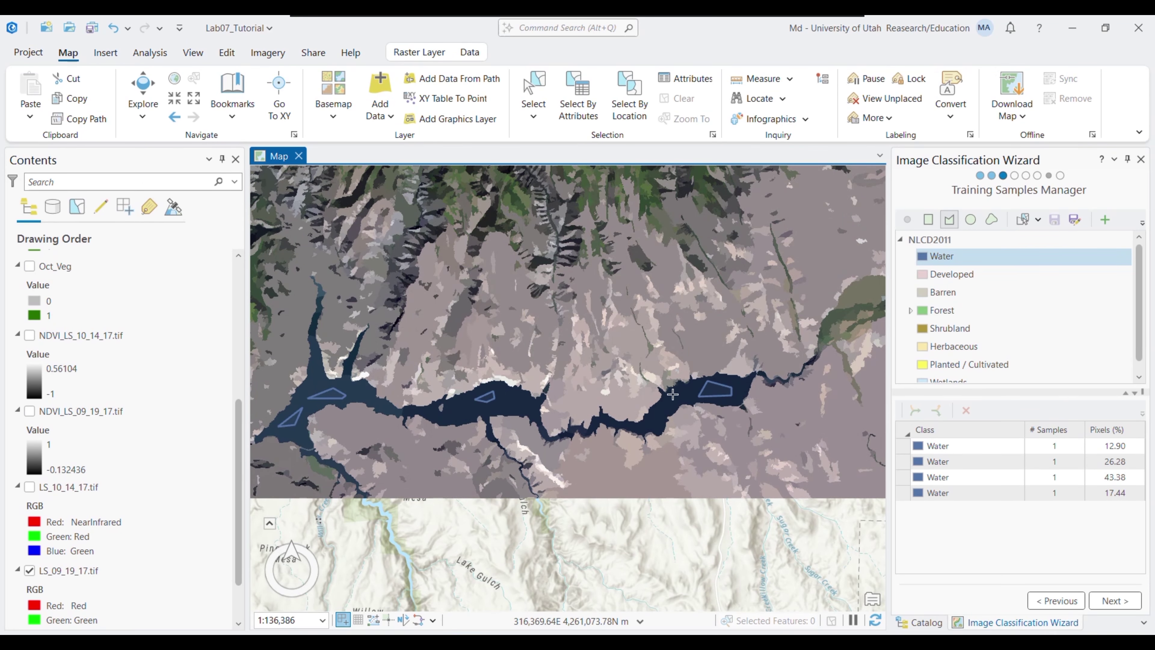
Draw three small Water training polygons along the narrow stretch of reservoir west of its wide eastern part.
double_click(658, 413)
click(652, 423)
click(642, 427)
double_click(627, 425)
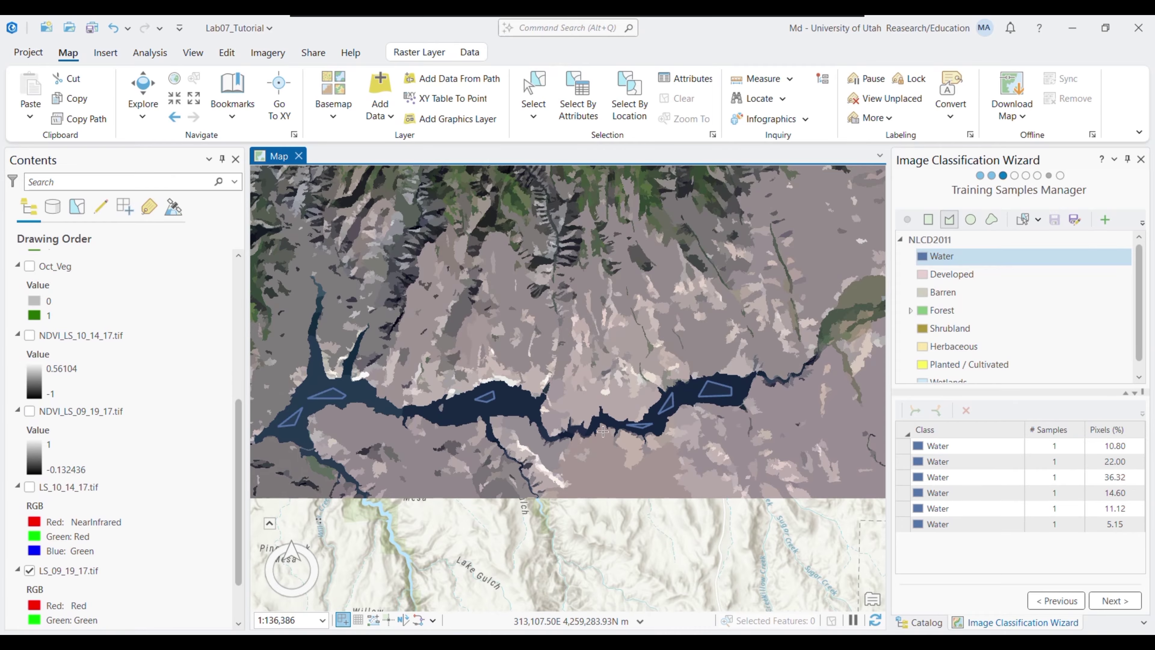
double_click(613, 427)
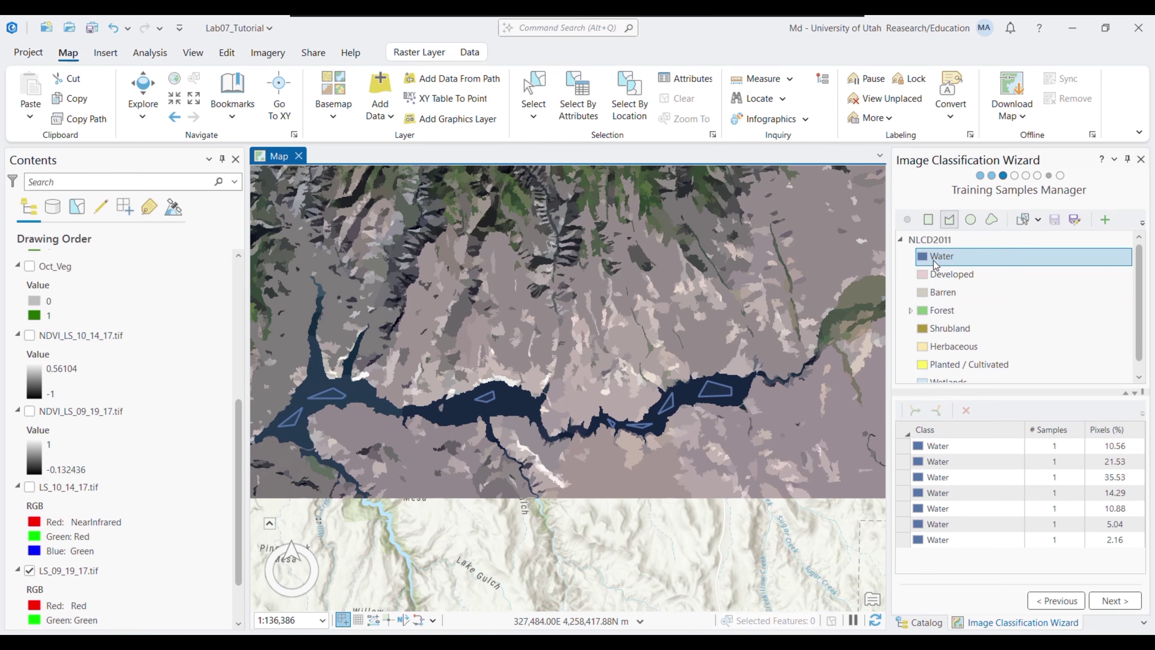
Choose the Developed class and draw a first training polygon in the center of the town east of the reservoir.
click(939, 274)
drag(644, 261, 293, 358)
scroll(614, 362, up, 4)
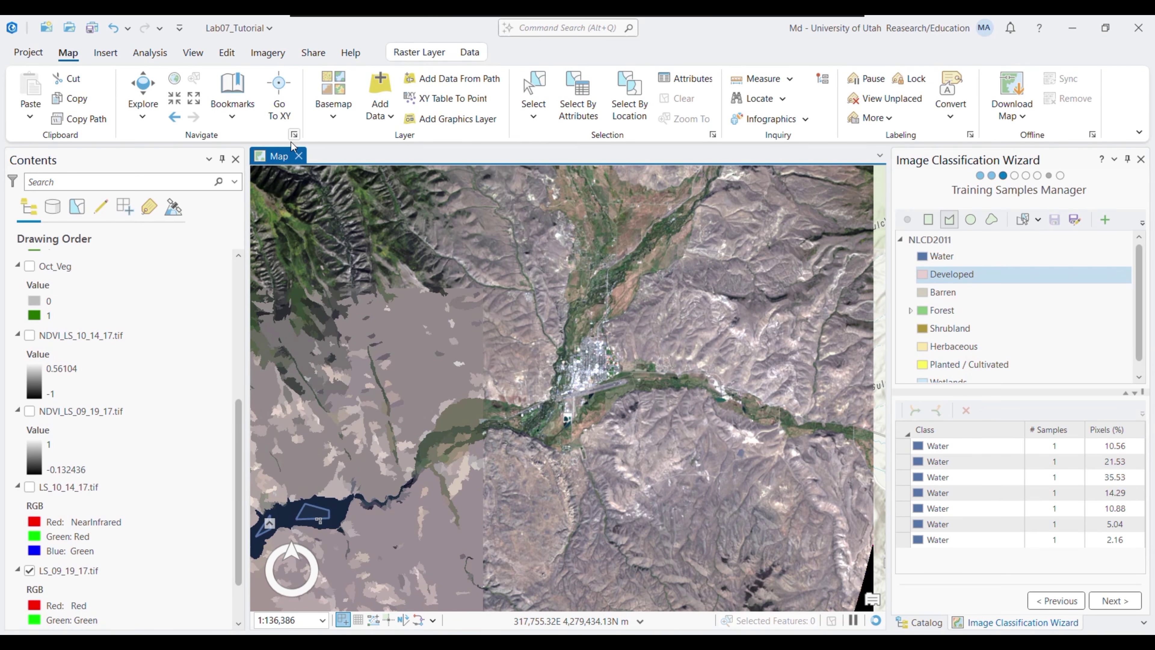
drag(669, 344, 559, 420)
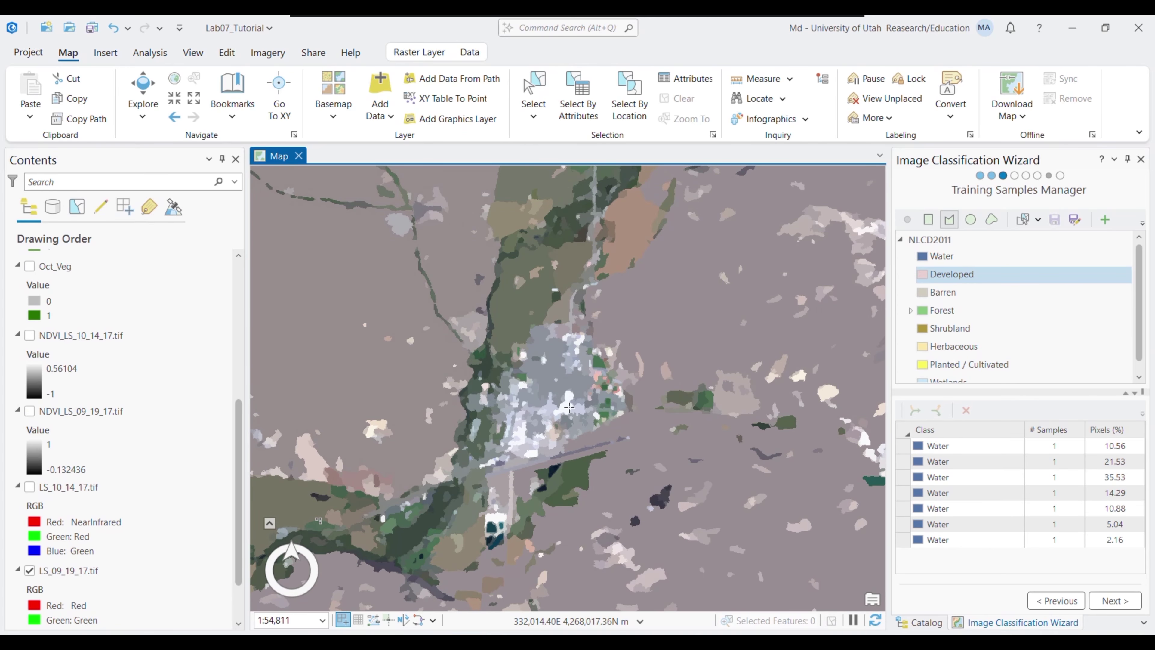
scroll(639, 445, up, 2)
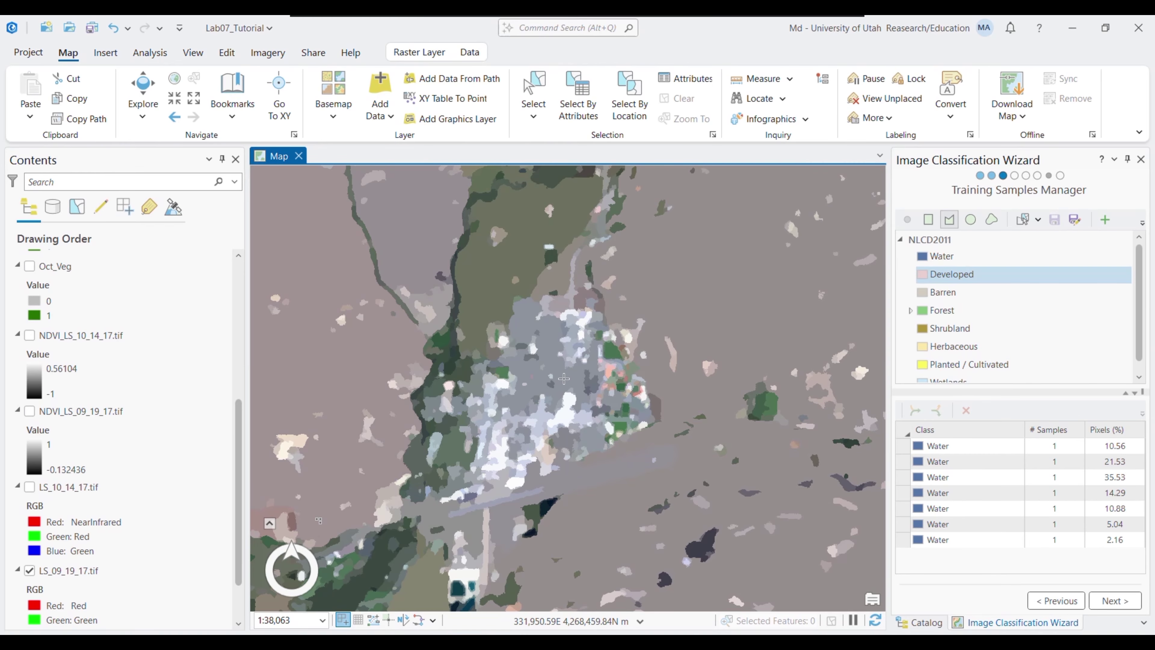
double_click(569, 377)
Hide the Preview_Segmented layer and draw two more Developed training polygons west and north of the existing one in the town center.
scroll(118, 409, up, 5)
click(30, 278)
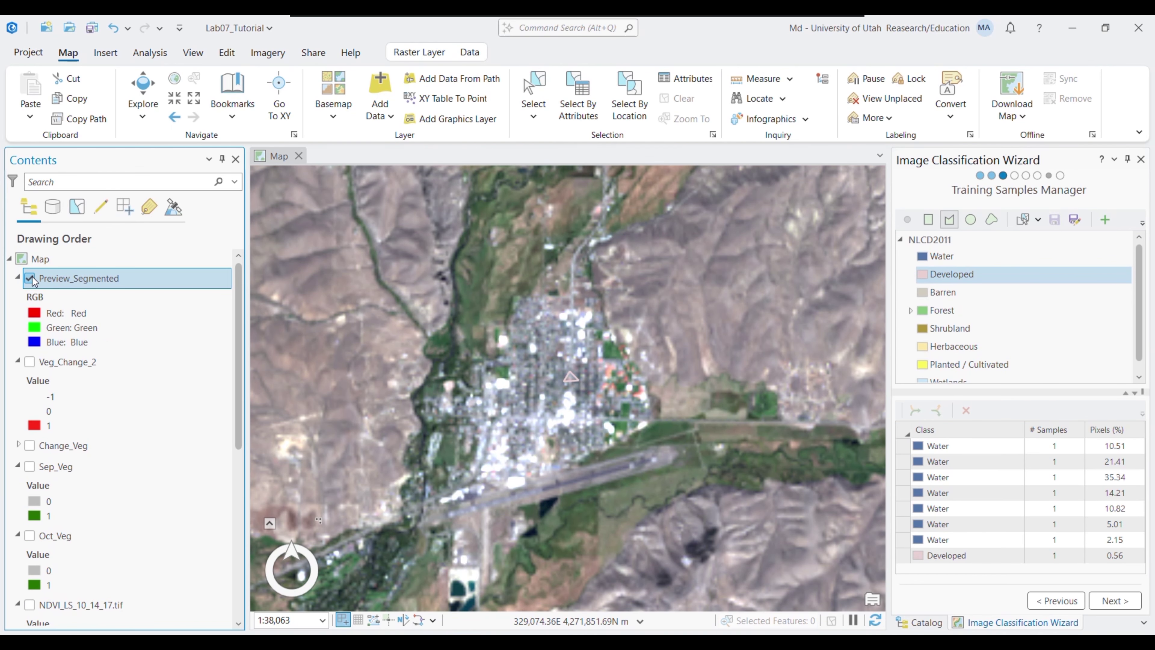
click(30, 279)
click(535, 385)
click(521, 400)
double_click(536, 399)
double_click(543, 354)
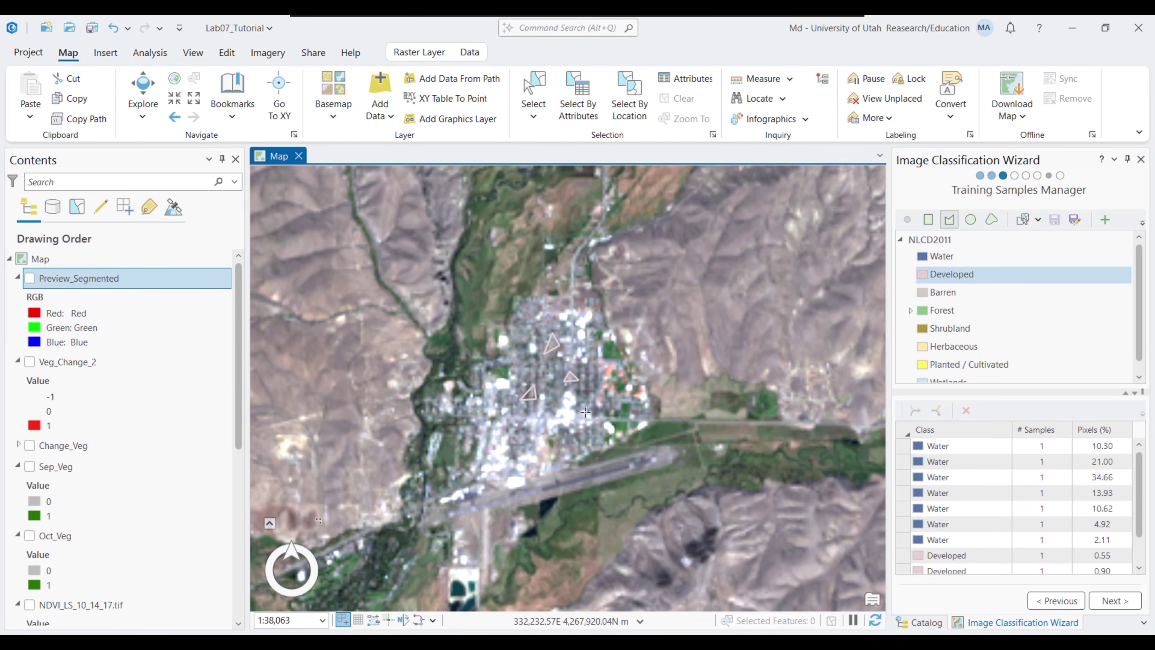
Draw five more Developed training polygons across the town's southern, western, eastern and northern blocks.
double_click(577, 426)
double_click(511, 443)
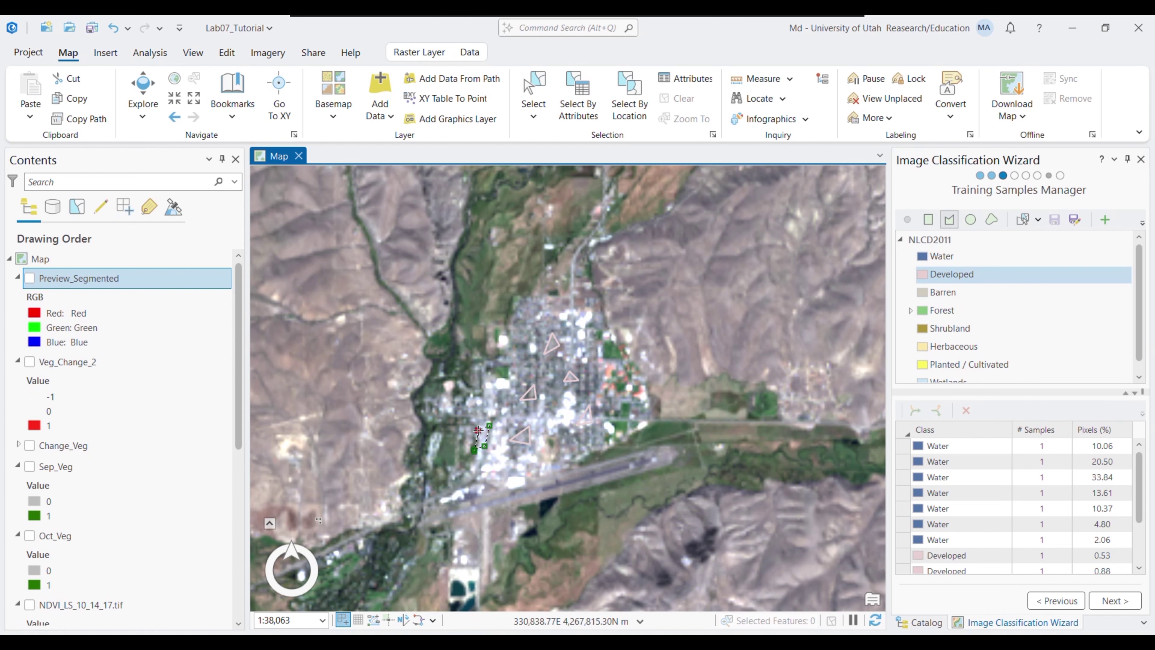
double_click(478, 430)
double_click(586, 391)
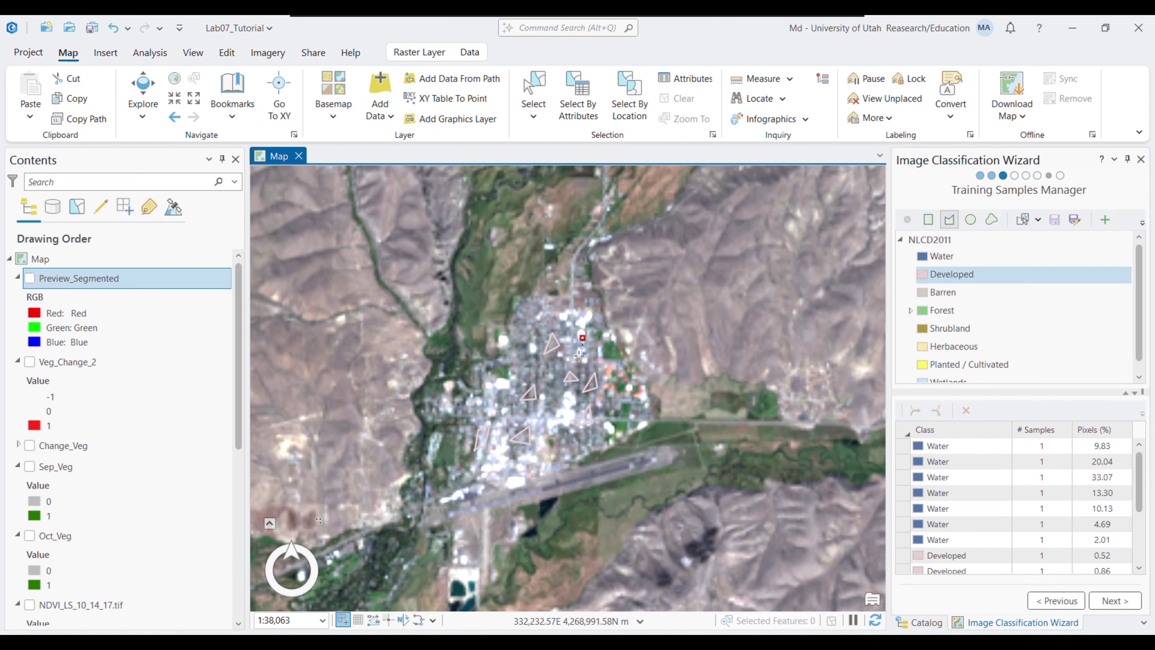
click(563, 358)
click(584, 339)
double_click(580, 356)
Choose the Barren class and draw one training polygon in the bare hills west of the town and one in those to the east.
click(947, 292)
drag(319, 252, 479, 319)
double_click(441, 312)
drag(883, 360, 680, 369)
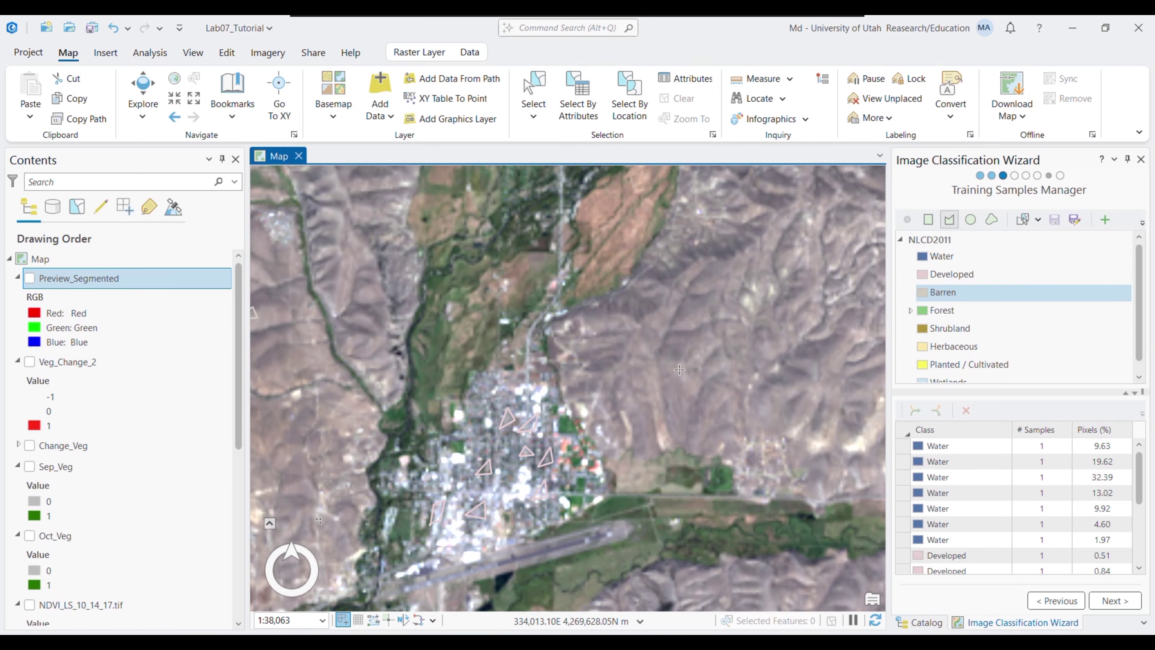
double_click(666, 396)
Add two more Barren training polygons on the bare slopes farther west of the town.
drag(495, 414, 805, 386)
click(515, 373)
click(508, 392)
double_click(483, 386)
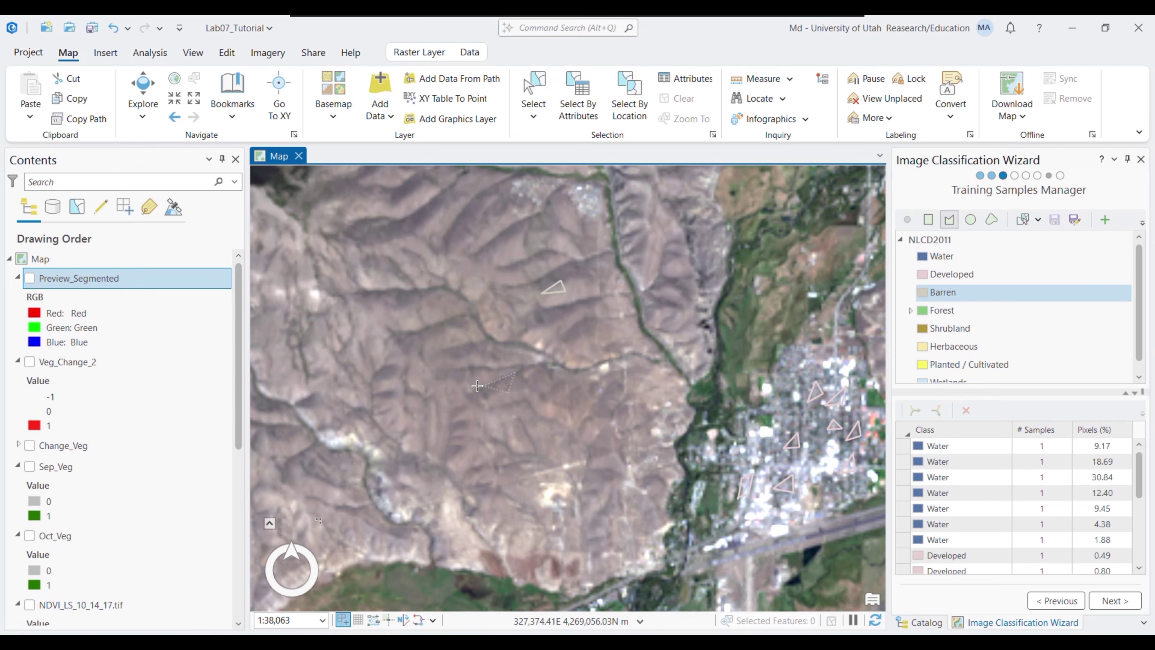
click(392, 355)
click(410, 377)
double_click(389, 387)
Draw two Barren training polygons in the bare hills south of the airstrip.
drag(560, 501, 400, 387)
mouse_move(698, 433)
mouse_down()
mouse_move(628, 379)
mouse_move(561, 300)
mouse_up()
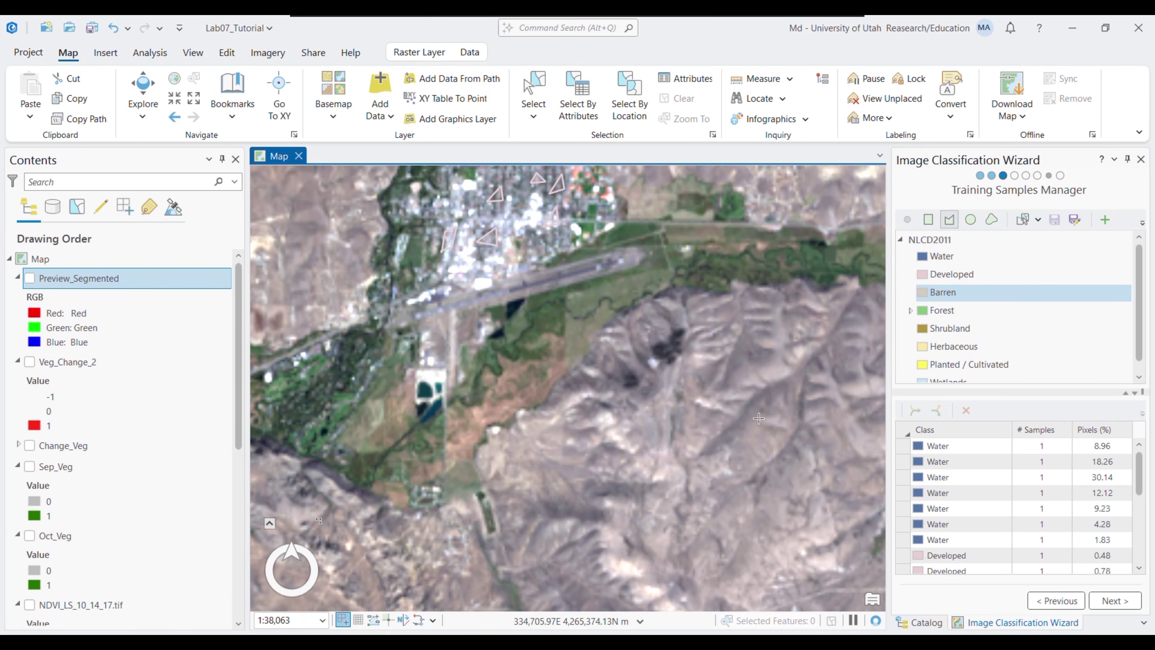
click(759, 418)
click(749, 439)
double_click(728, 439)
click(677, 482)
click(632, 483)
double_click(654, 464)
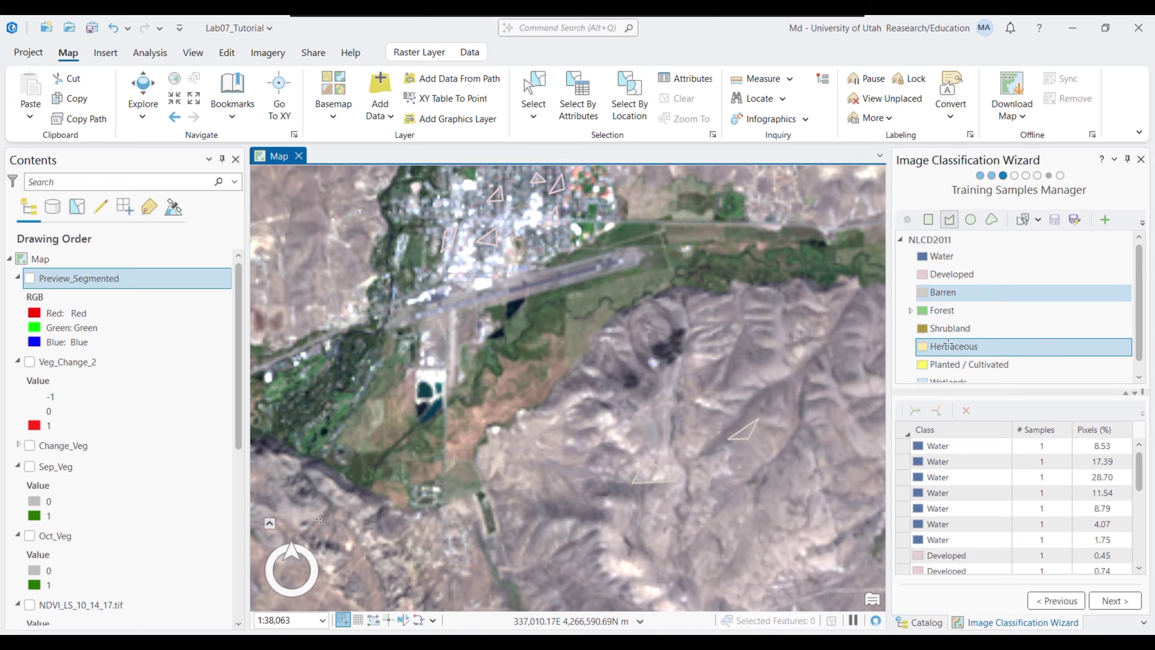
Choose the Forest class and draw a first training polygon in the dark wooded mountains northwest of the town.
click(962, 315)
drag(641, 373, 562, 388)
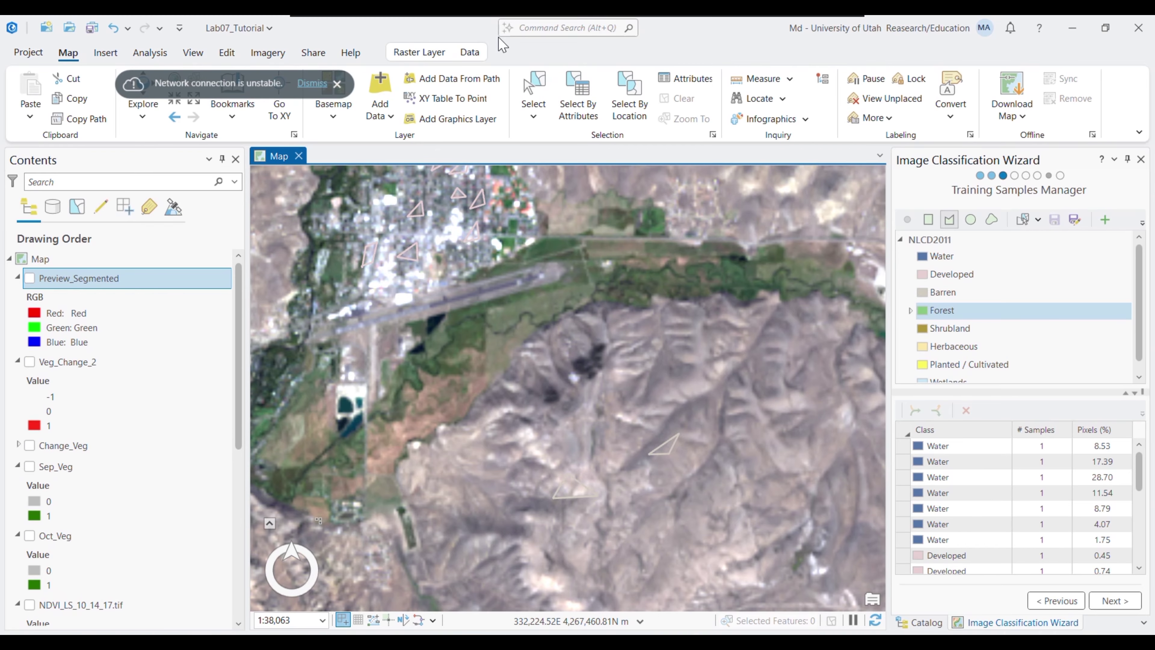
drag(478, 186, 548, 555)
drag(413, 256, 594, 359)
drag(354, 236, 614, 396)
drag(291, 255, 662, 448)
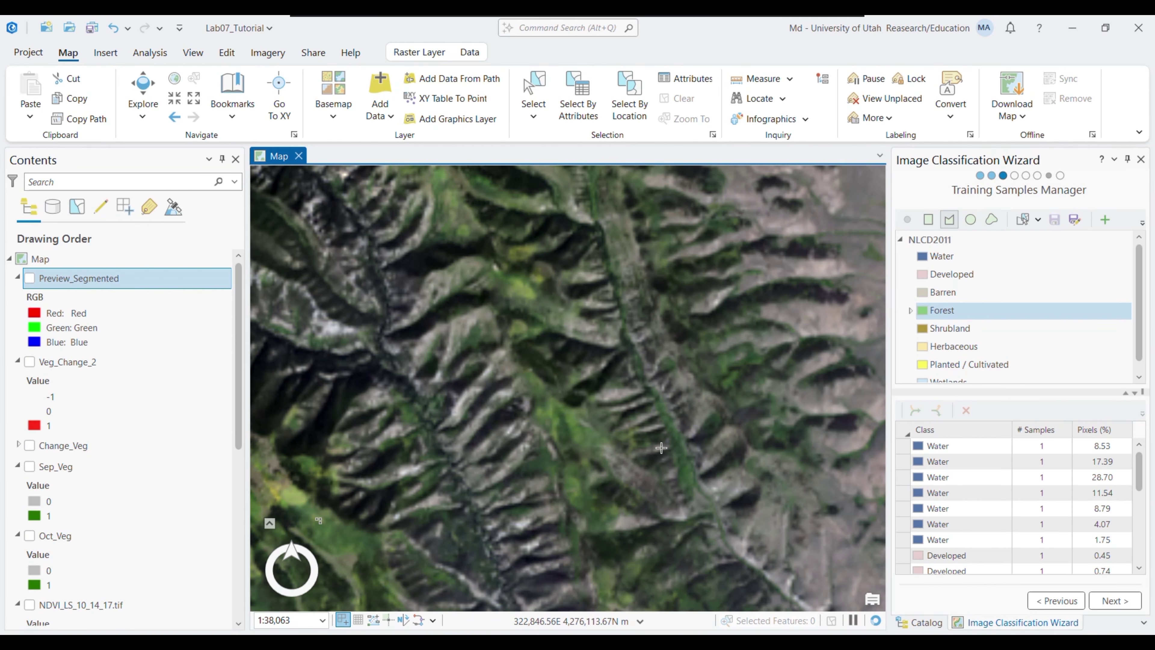
drag(409, 355, 650, 437)
drag(446, 346, 709, 445)
click(448, 363)
click(454, 377)
double_click(432, 378)
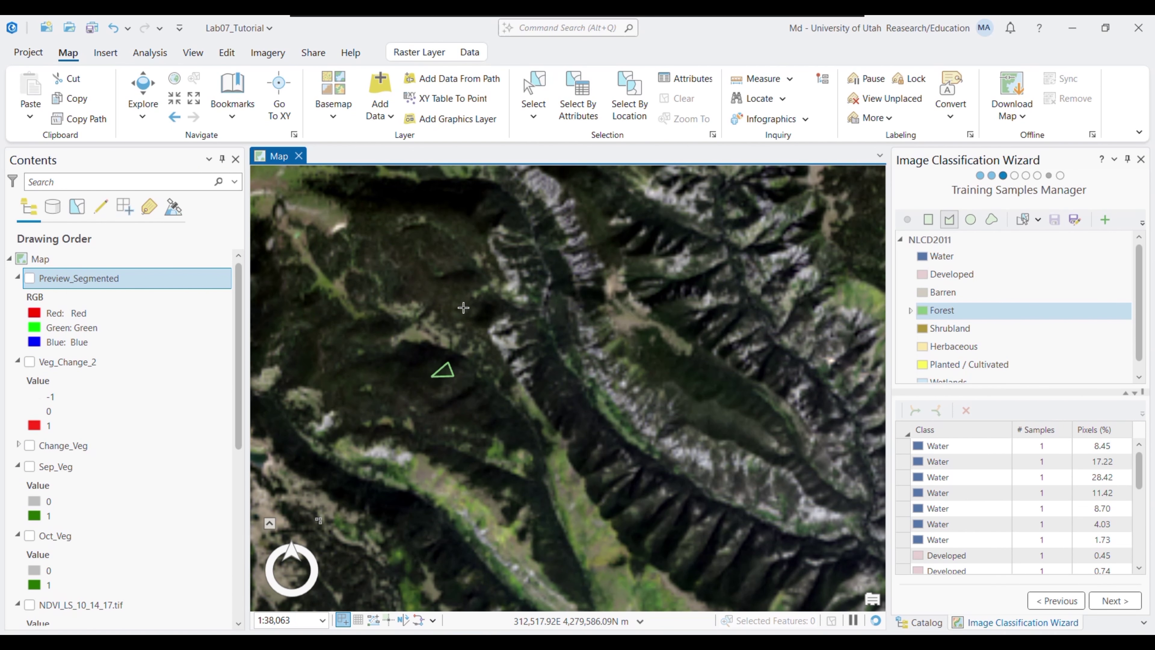
Draw two more Forest training polygons, one north and one west of the first forest sample.
drag(426, 195, 555, 297)
double_click(578, 317)
drag(402, 416, 477, 379)
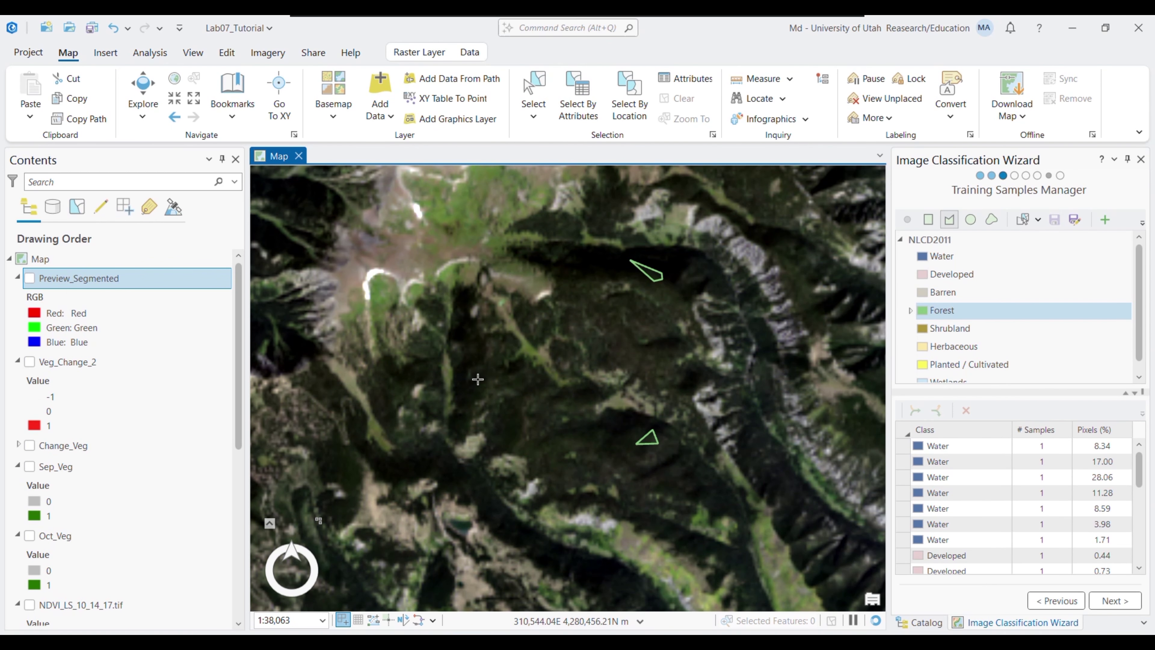
double_click(465, 397)
Add two Forest training polygons on the dark wooded slopes northwest of the bare ridge.
drag(425, 333, 676, 435)
click(545, 287)
click(572, 291)
click(565, 306)
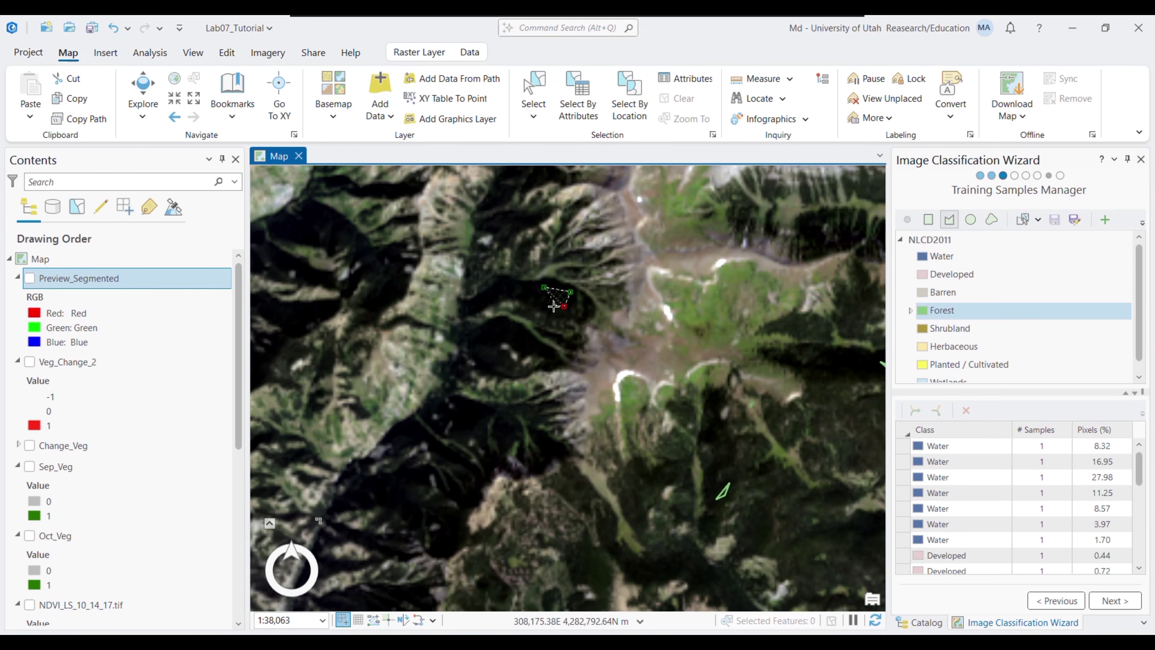
double_click(553, 307)
double_click(504, 335)
Draw three more Forest training polygons on the wooded ridges south and southeast of the bare ridge.
drag(505, 336, 419, 255)
drag(840, 471, 737, 402)
double_click(773, 450)
drag(736, 481, 583, 298)
double_click(615, 511)
drag(354, 525, 470, 466)
double_click(634, 333)
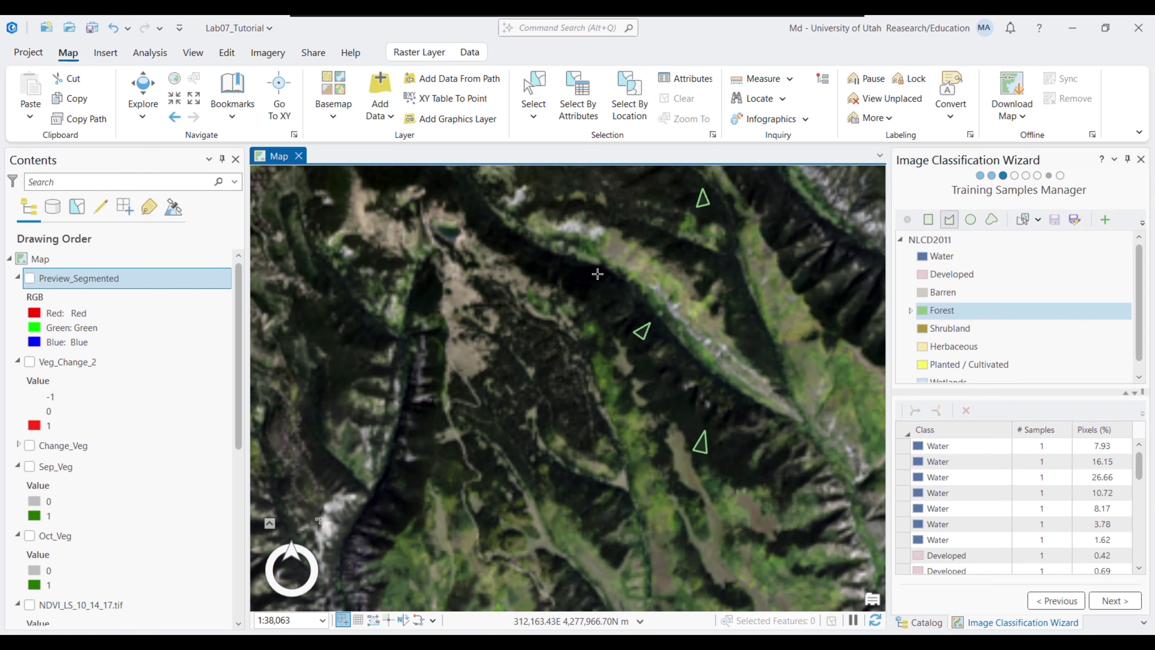
Add a Forest training polygon beside the bright green valley and another in the green lowland woods farther northwest.
drag(745, 328, 594, 380)
drag(632, 287, 771, 408)
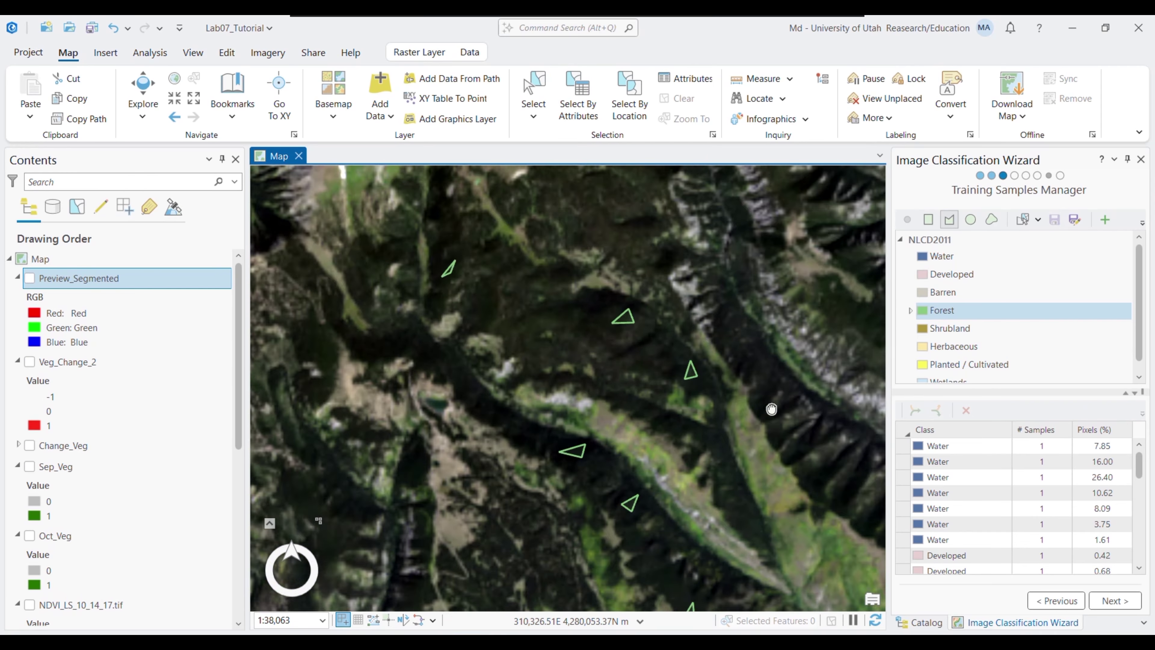
drag(354, 205, 676, 416)
drag(399, 431, 522, 387)
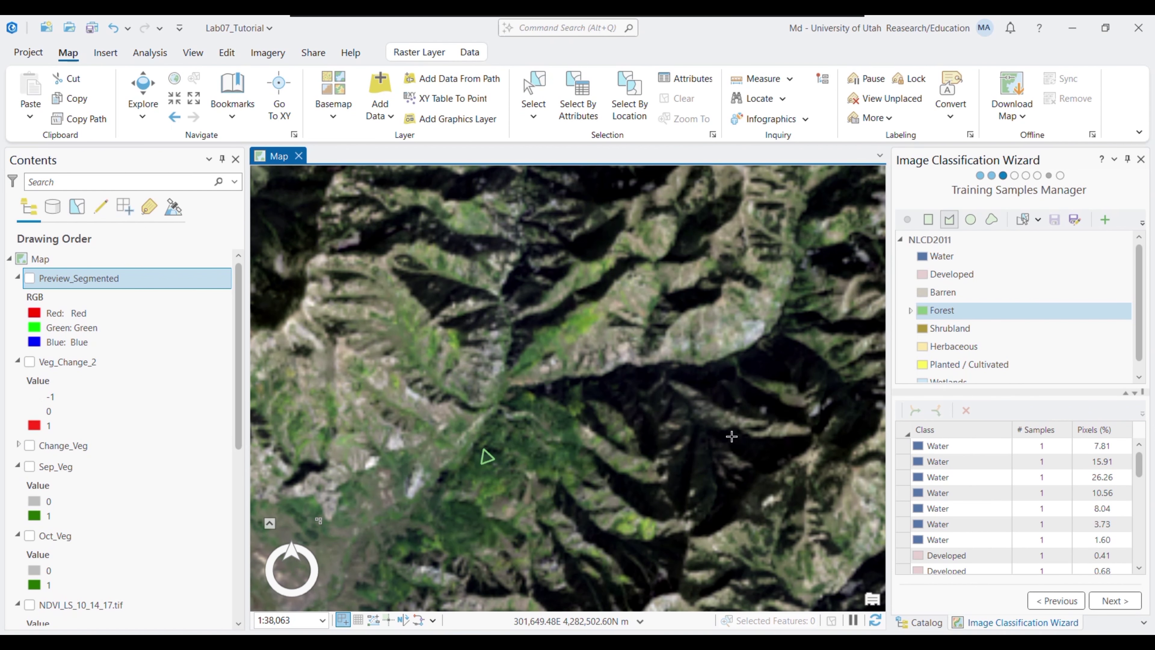
Choose the Planted / Cultivated class and draw two training polygons on the bright green patches west of the reservoir's narrow arm.
click(959, 365)
drag(749, 286, 441, 262)
drag(869, 309, 722, 290)
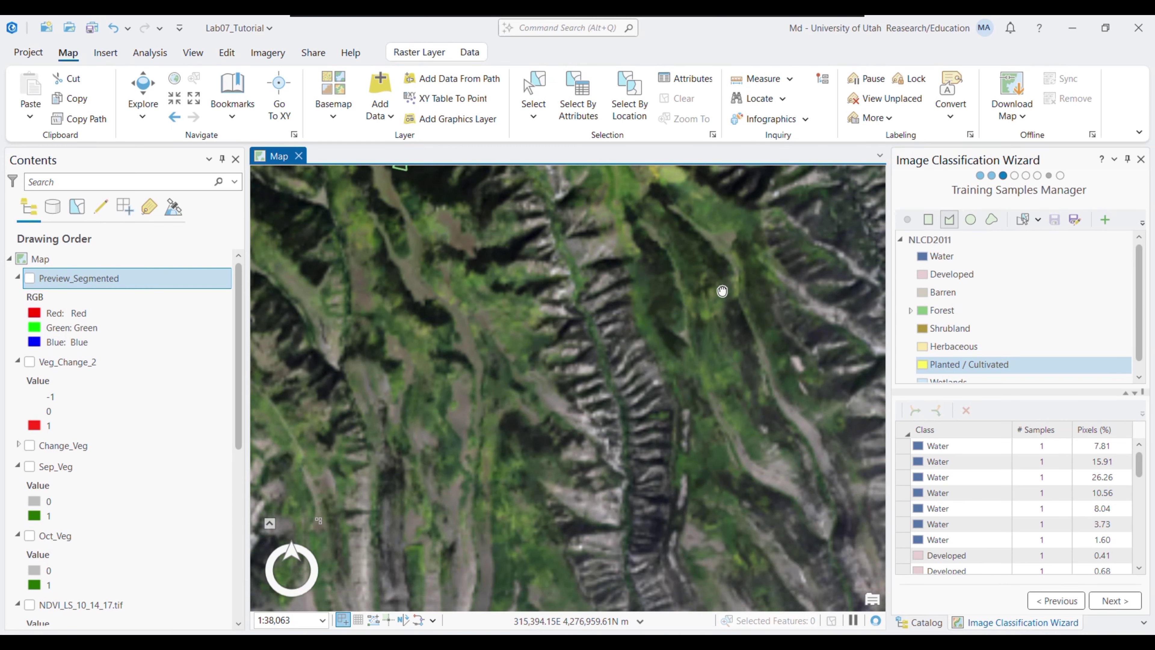
drag(455, 446, 764, 291)
drag(428, 509, 710, 255)
drag(423, 382, 491, 314)
drag(350, 387, 478, 345)
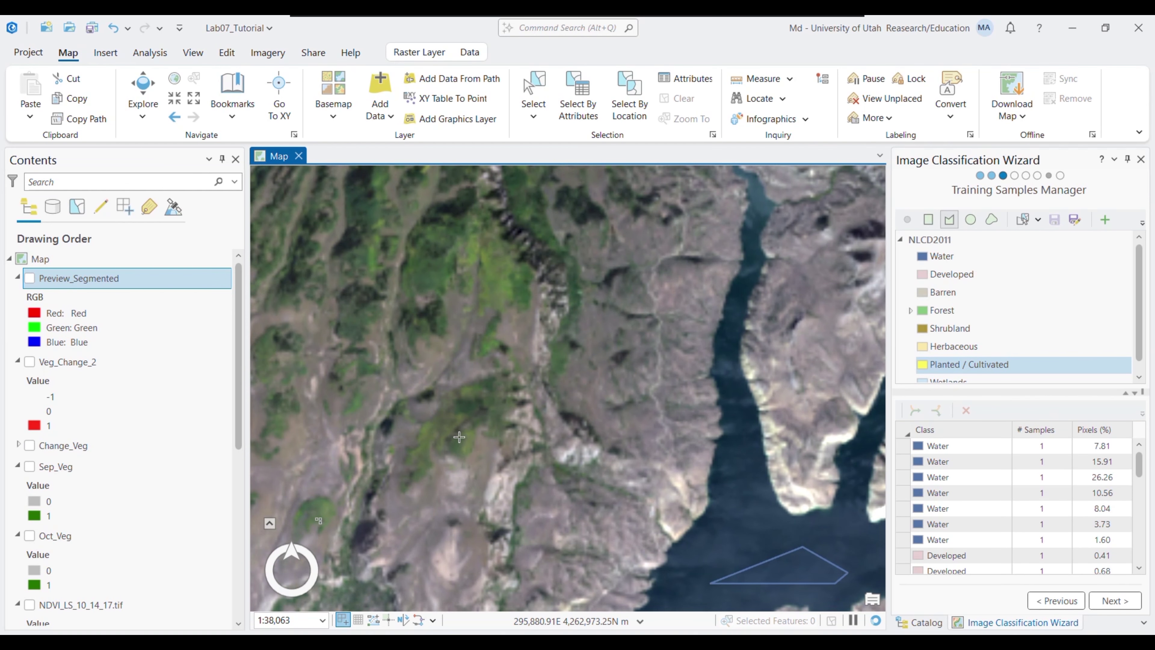
double_click(491, 294)
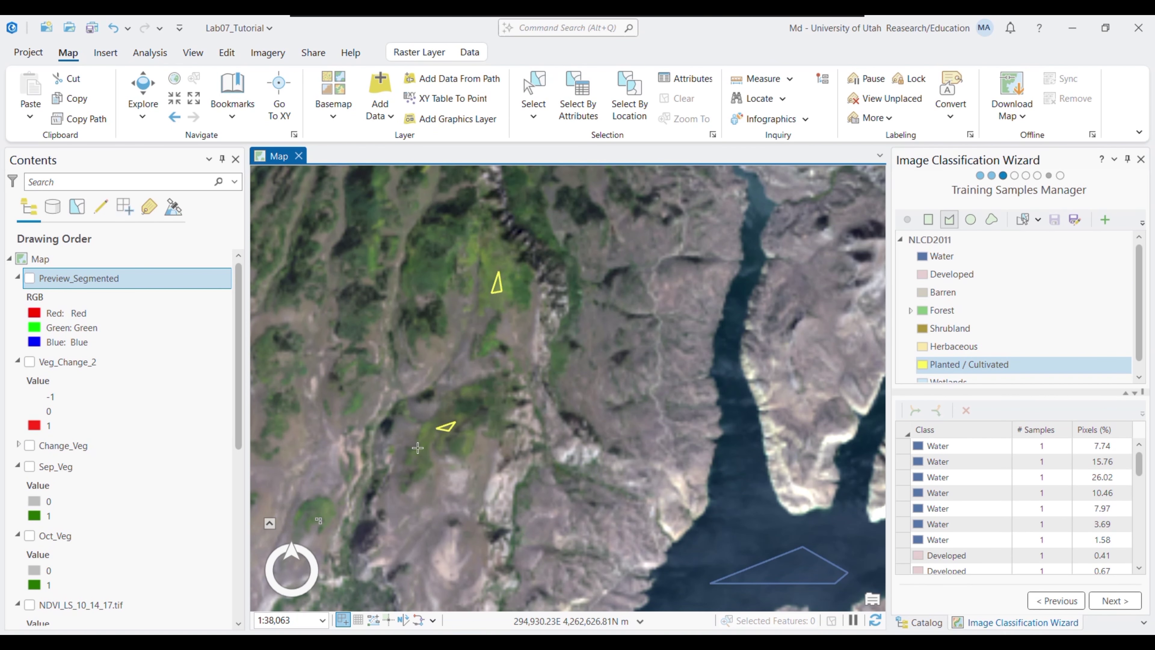
Draw three more Planted / Cultivated training polygons around the two existing ones on the same green patches.
double_click(423, 463)
double_click(458, 448)
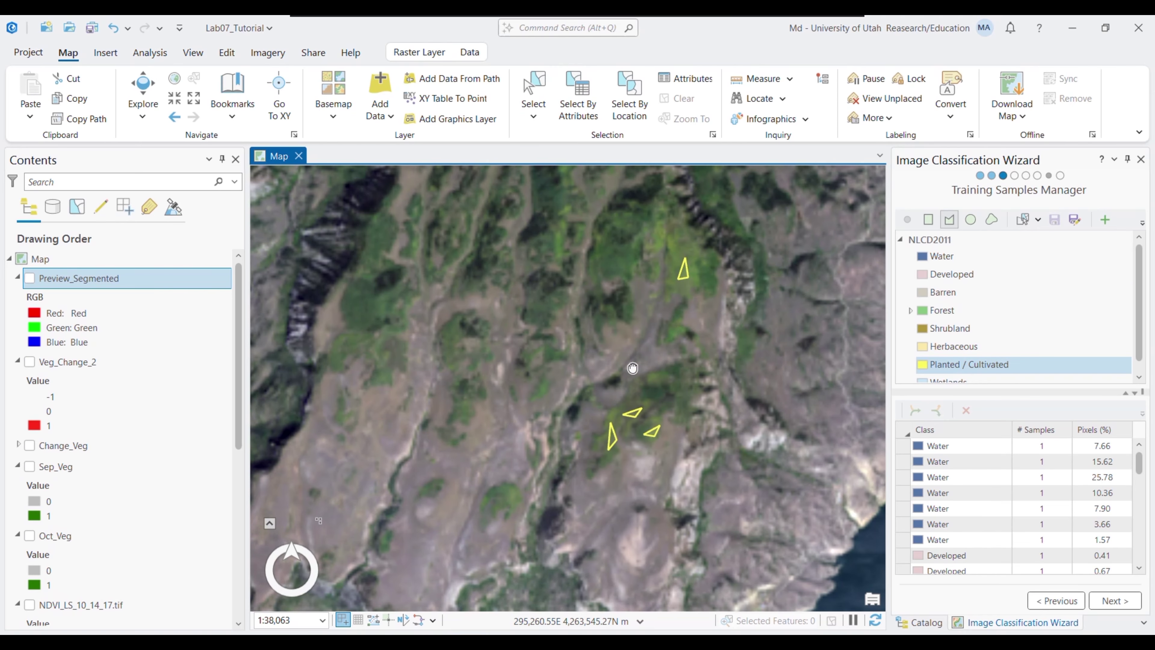
double_click(677, 258)
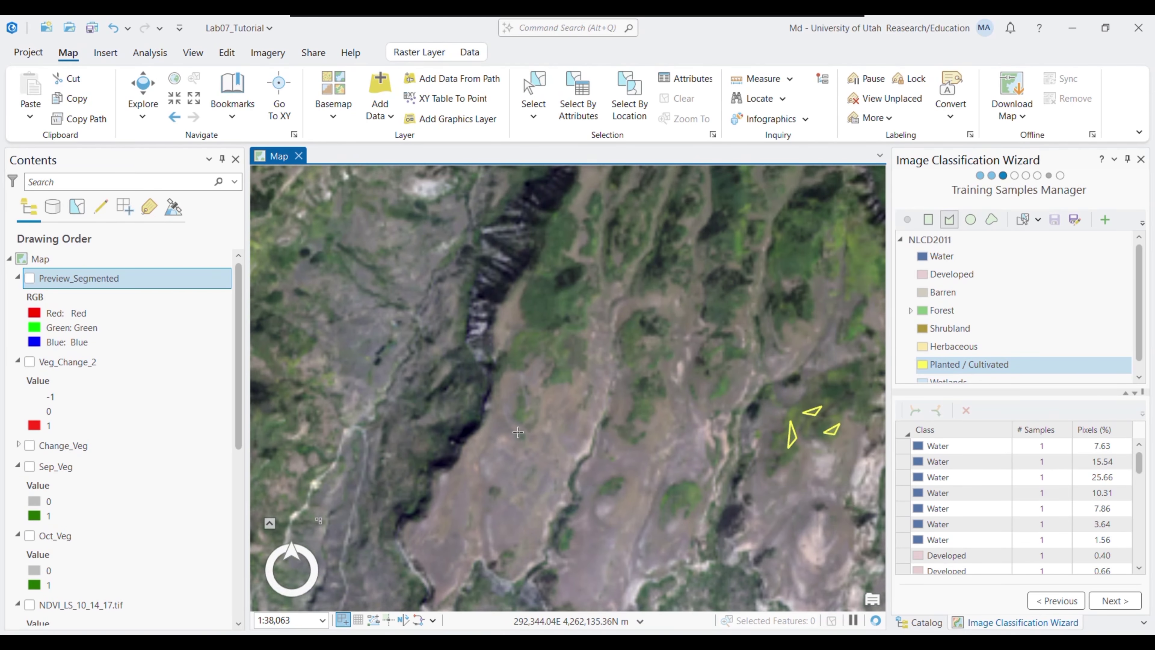
Add two Planted / Cultivated training polygons on green patches near the image's western edge.
drag(518, 432, 737, 403)
drag(566, 219, 610, 276)
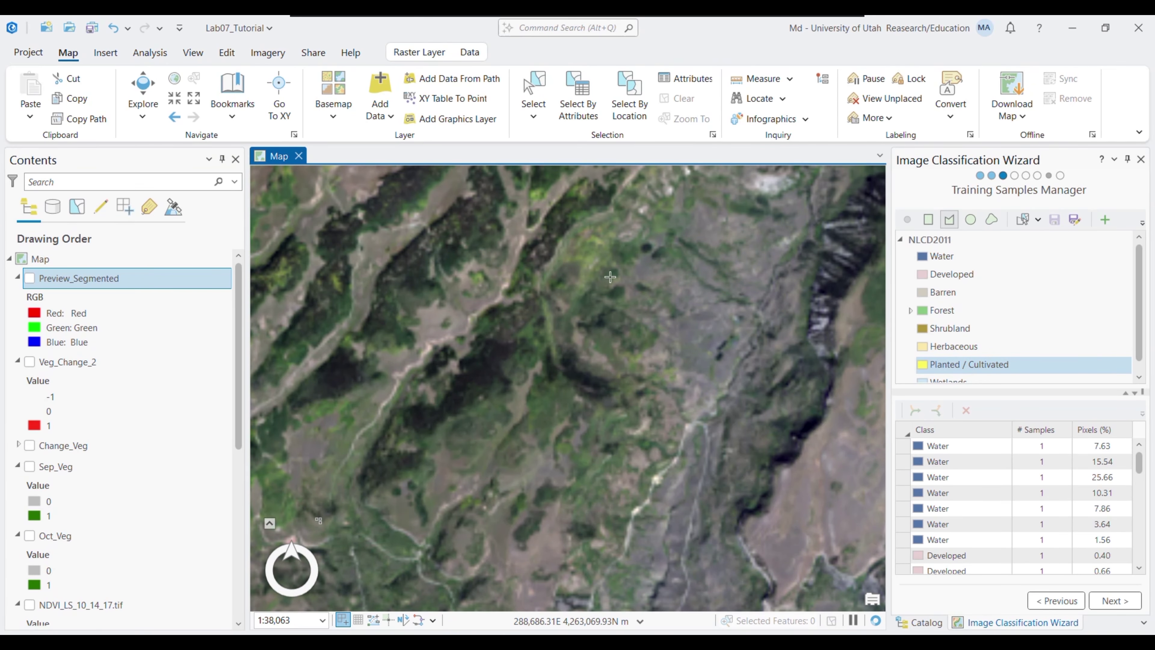
drag(560, 471, 690, 481)
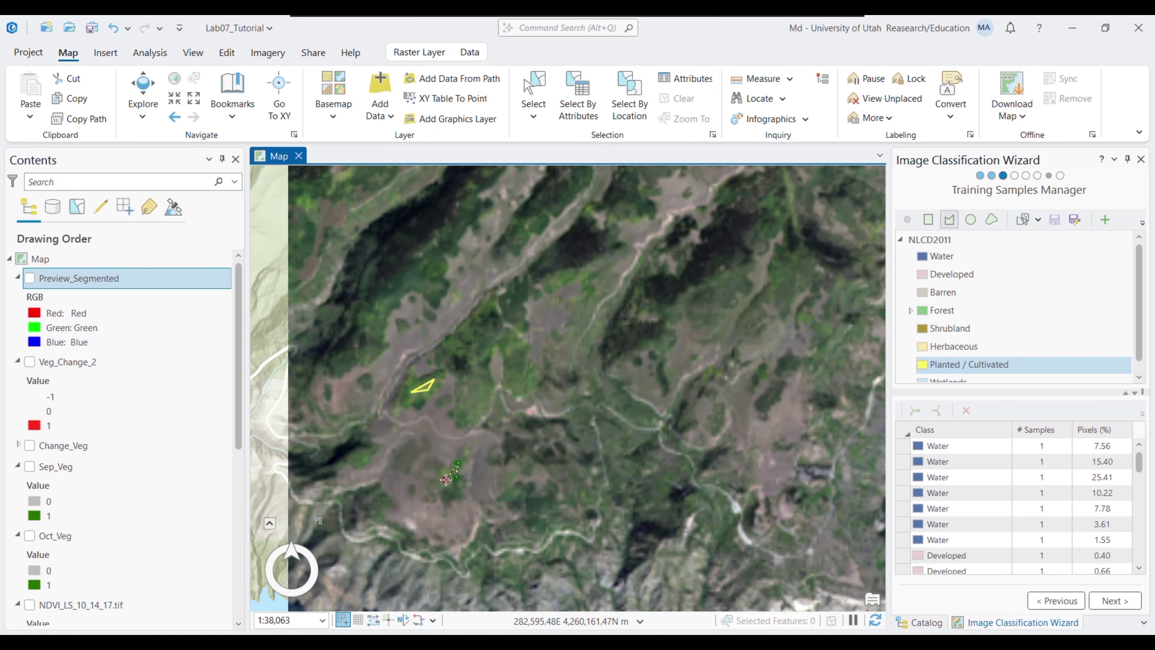
double_click(446, 480)
Return to the green slopes northwest of the reservoir arm and draw one more Planted / Cultivated training polygon beside the rocky ridge.
mouse_move(529, 375)
mouse_down()
mouse_move(775, 468)
mouse_move(520, 455)
mouse_up()
drag(567, 355, 460, 218)
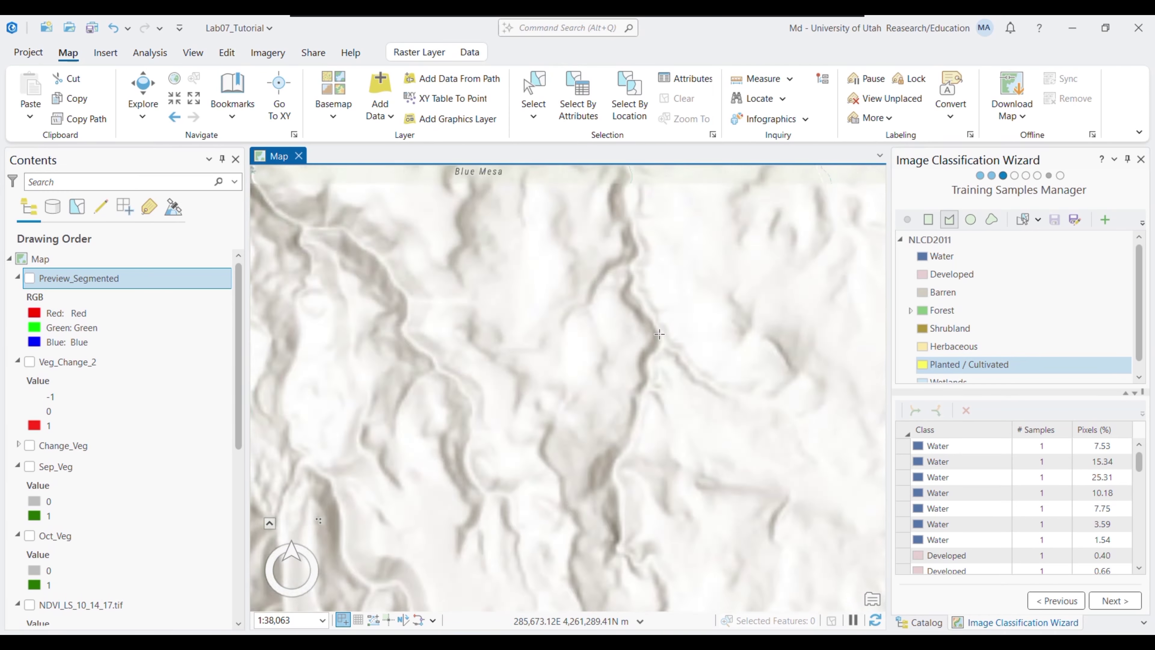
drag(591, 237, 591, 546)
drag(318, 351, 568, 432)
drag(387, 218, 628, 464)
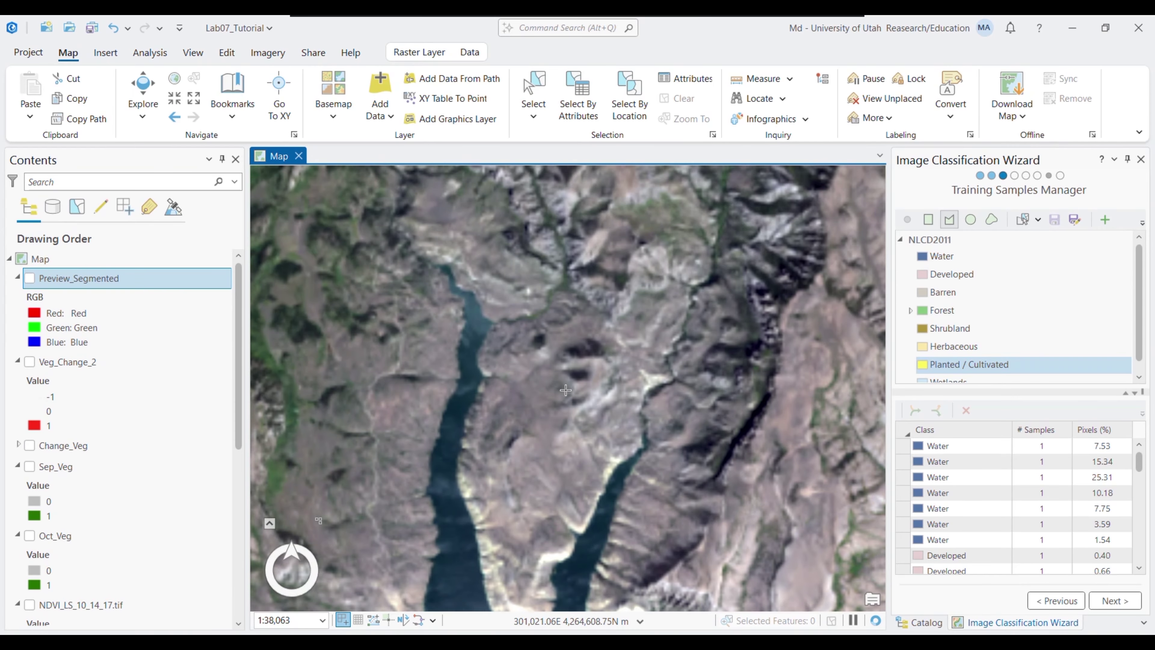
drag(455, 246, 652, 431)
drag(488, 500, 550, 449)
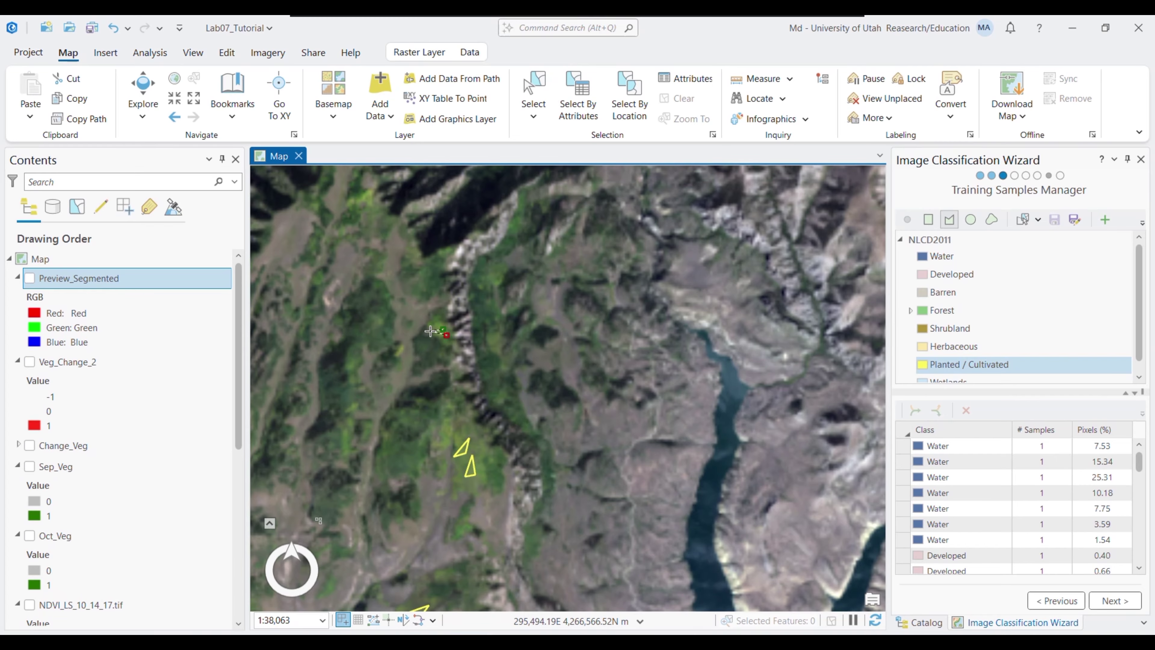
double_click(430, 331)
Train the Support Vector Machine classifier with the collected samples and zoom to the full extent of the classified preview layer.
click(953, 310)
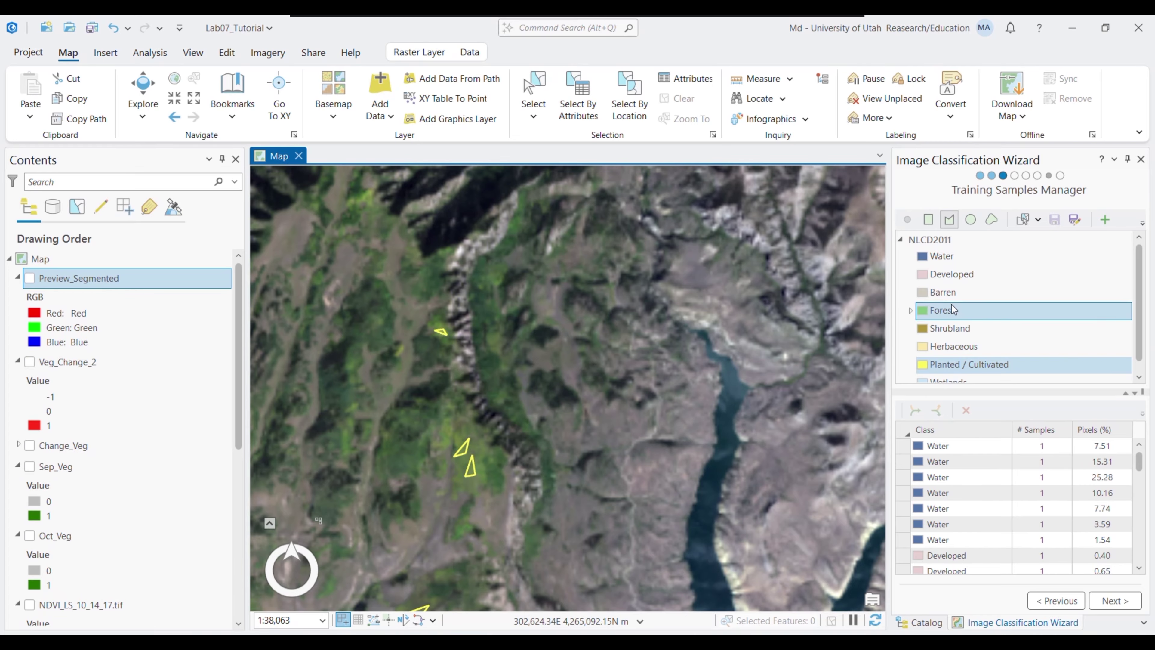
click(1101, 605)
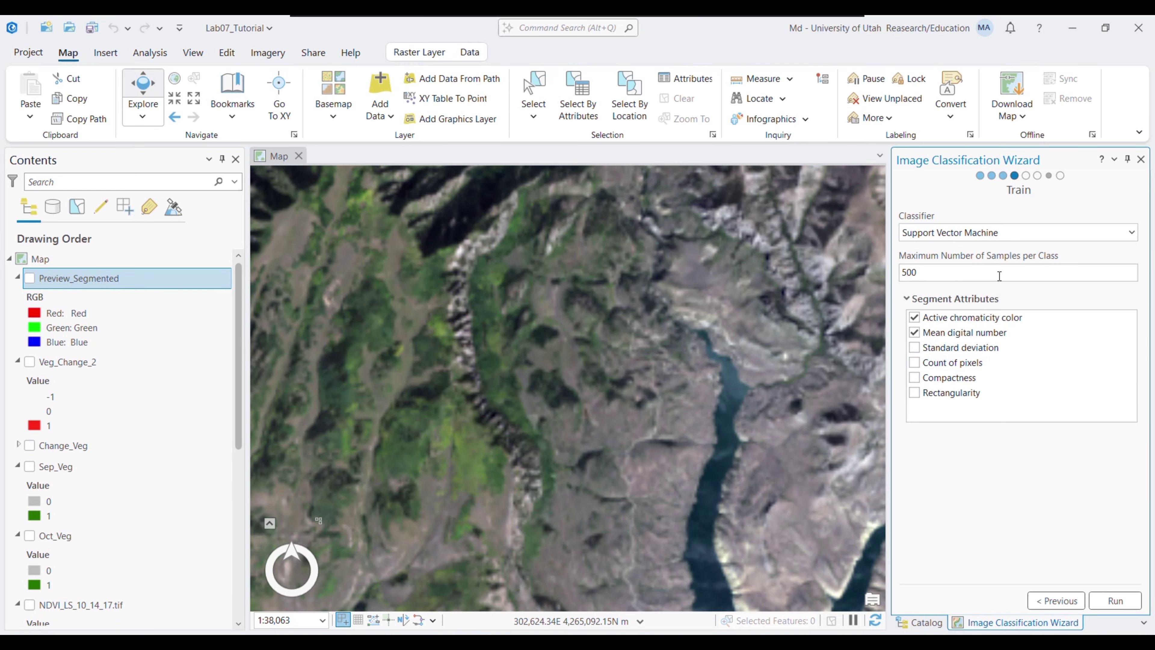
click(1115, 601)
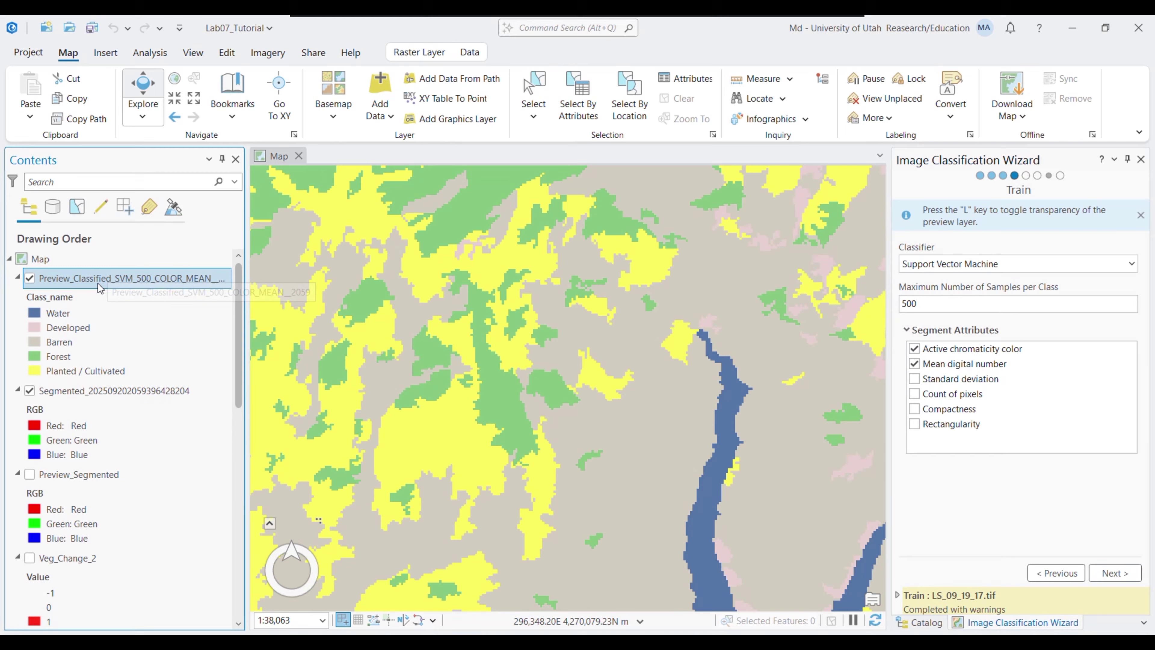
right_click(97, 282)
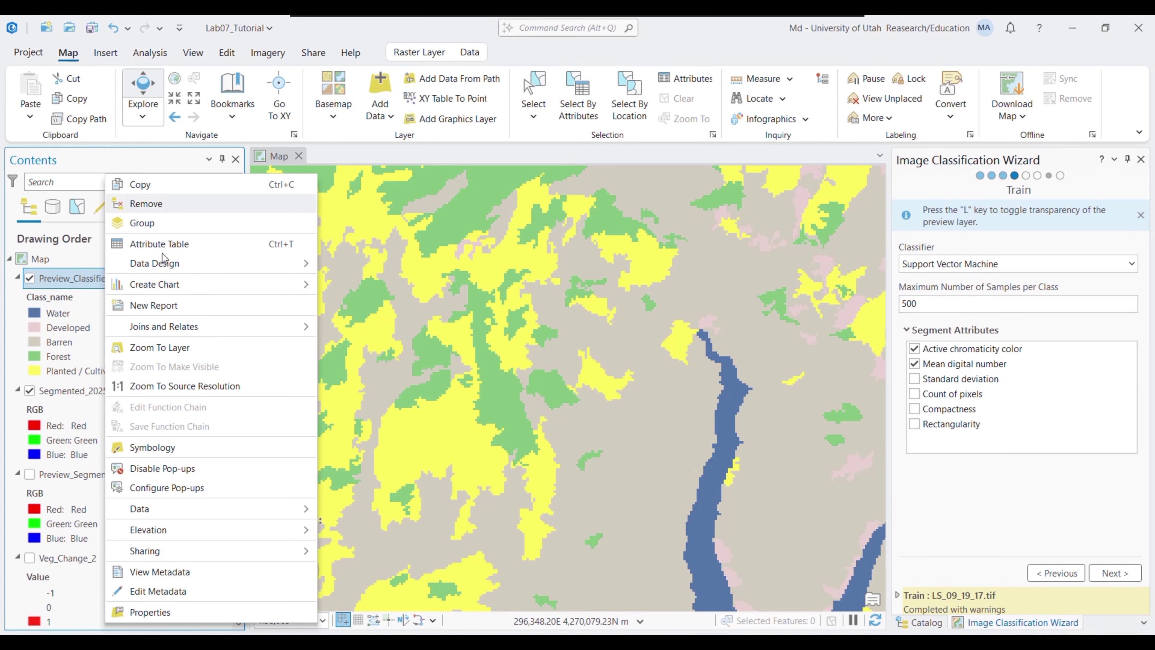
click(172, 346)
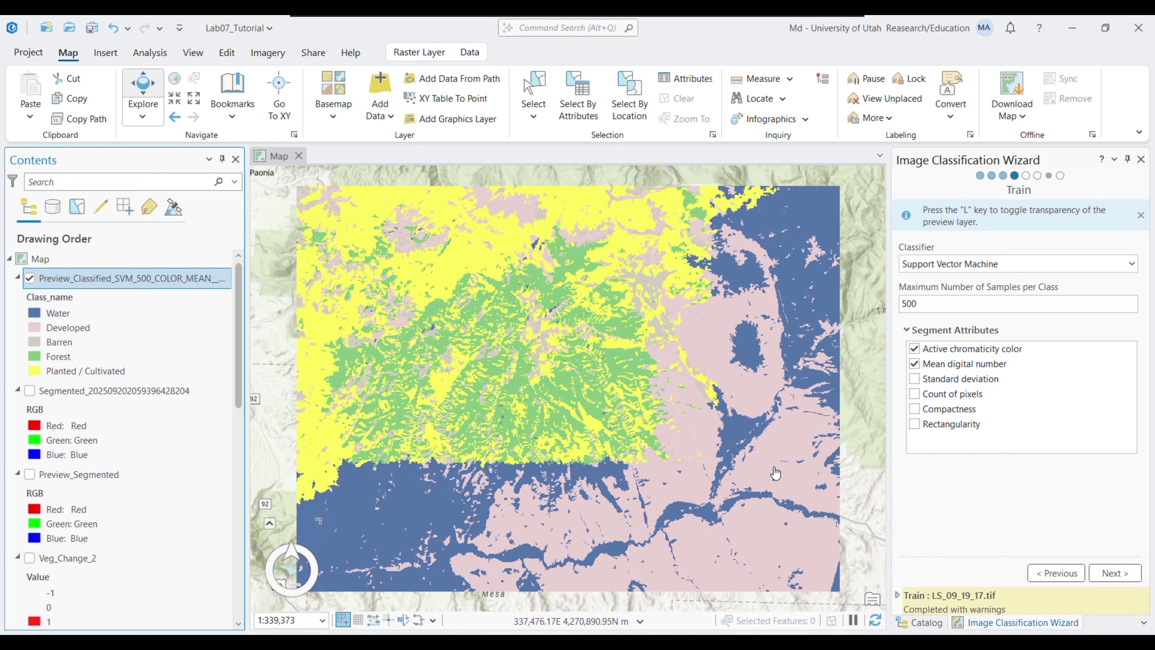
Switch to the Lab 7 PDF in Adobe Acrobat and read step 9b about the classification layout map and its inaccuracies.
key(alt+Tab)
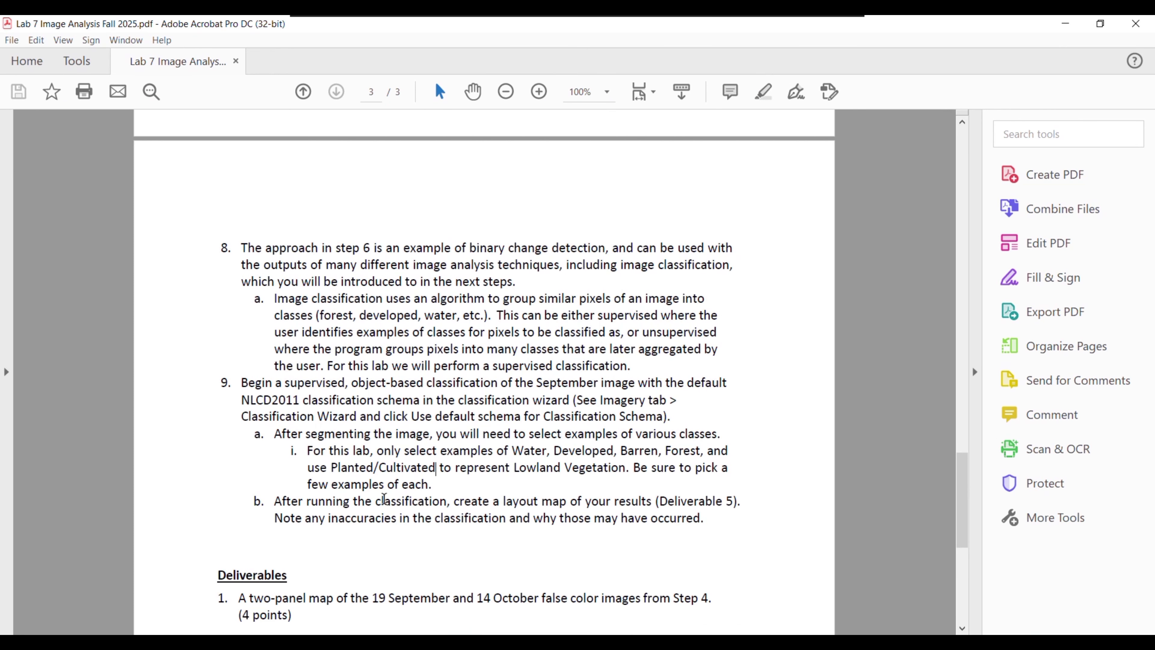
drag(311, 498, 724, 501)
drag(275, 518, 778, 514)
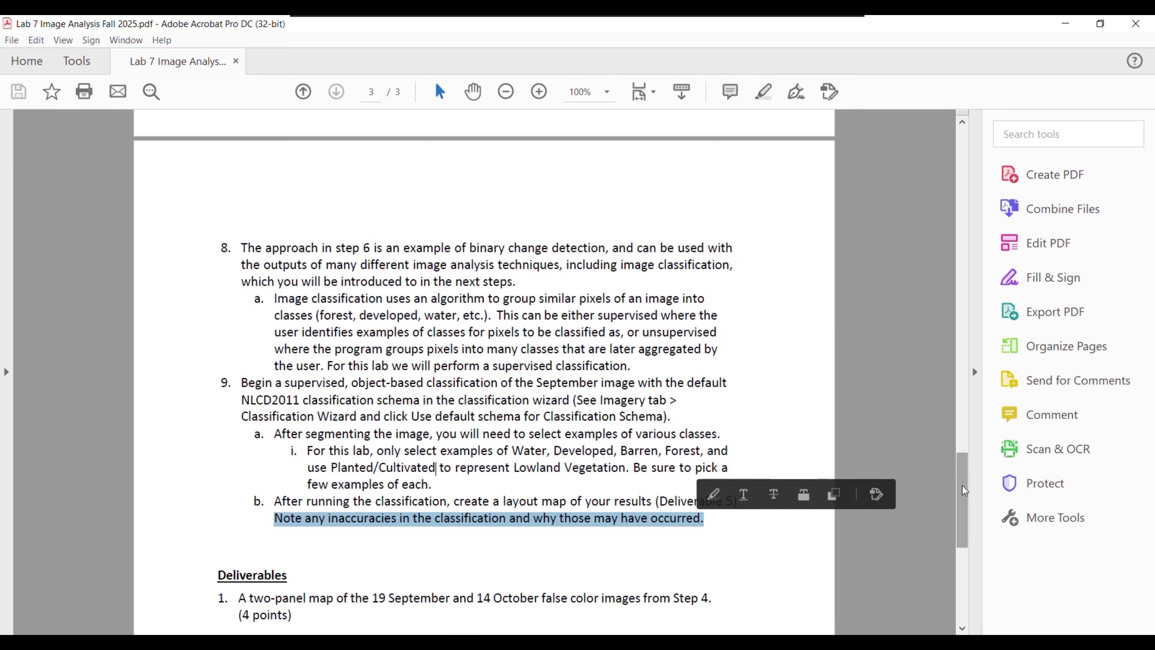
Review items 1 to 5 of the Deliverables list on the lab sheet's last page.
scroll(947, 552, down, 5)
click(252, 335)
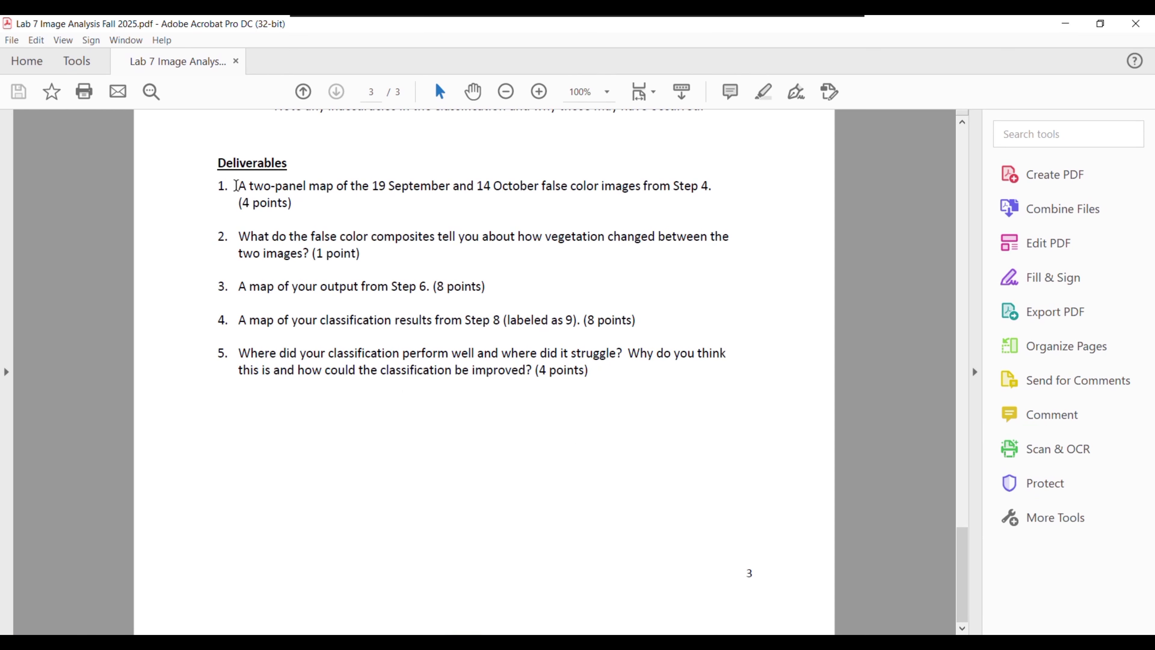
drag(237, 186, 306, 206)
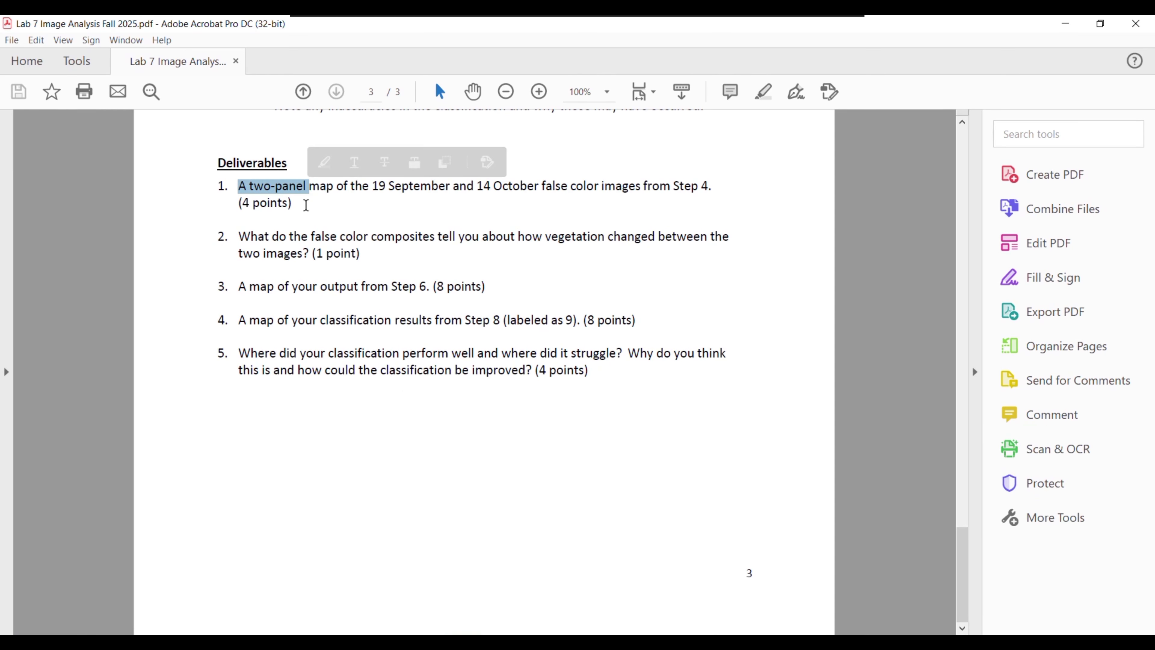
drag(239, 237, 364, 263)
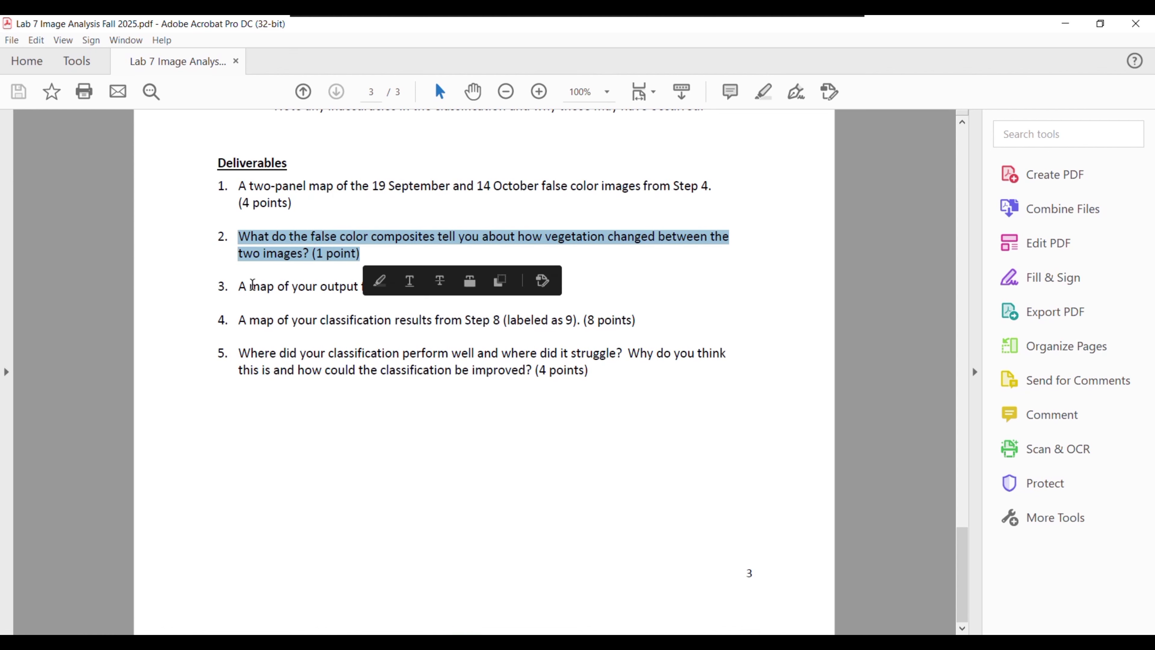
drag(249, 286, 425, 286)
drag(249, 319, 467, 335)
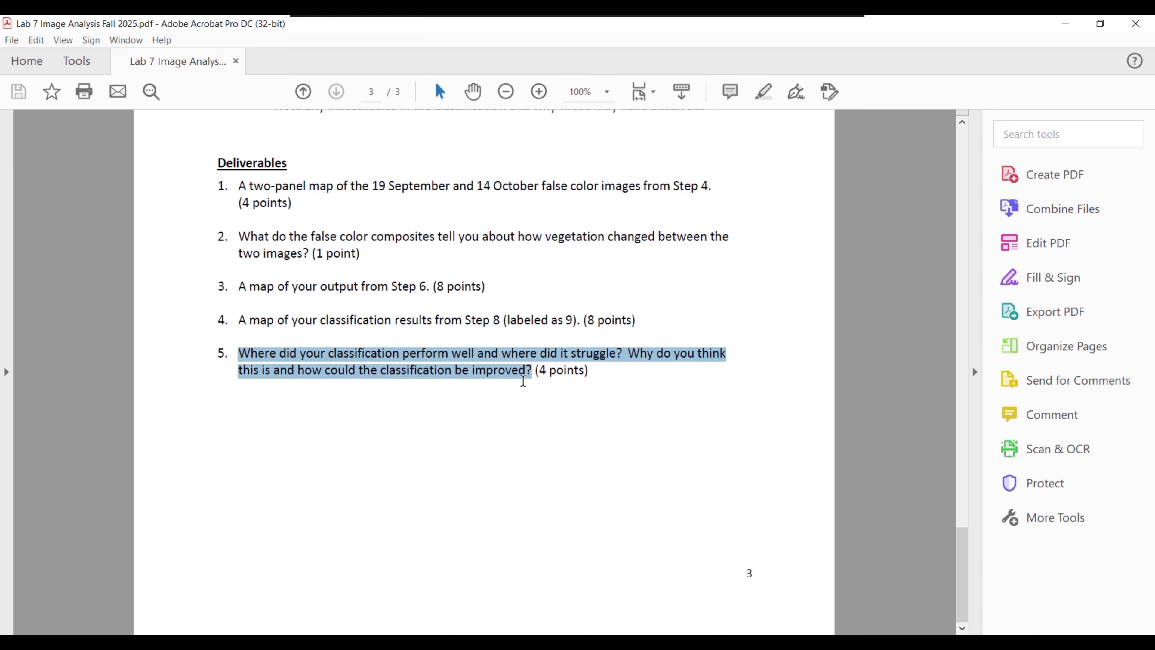